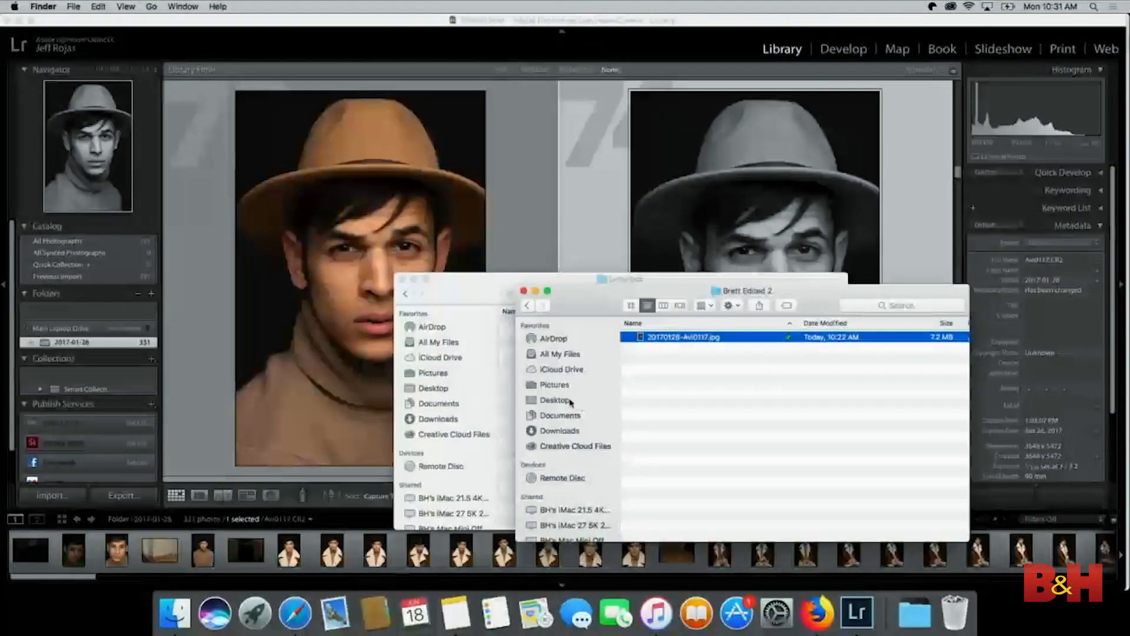
Browse the Desktop, Documents and Tutorial folders to locate the Tutorial.lrcat catalog file.
left_click(563, 400)
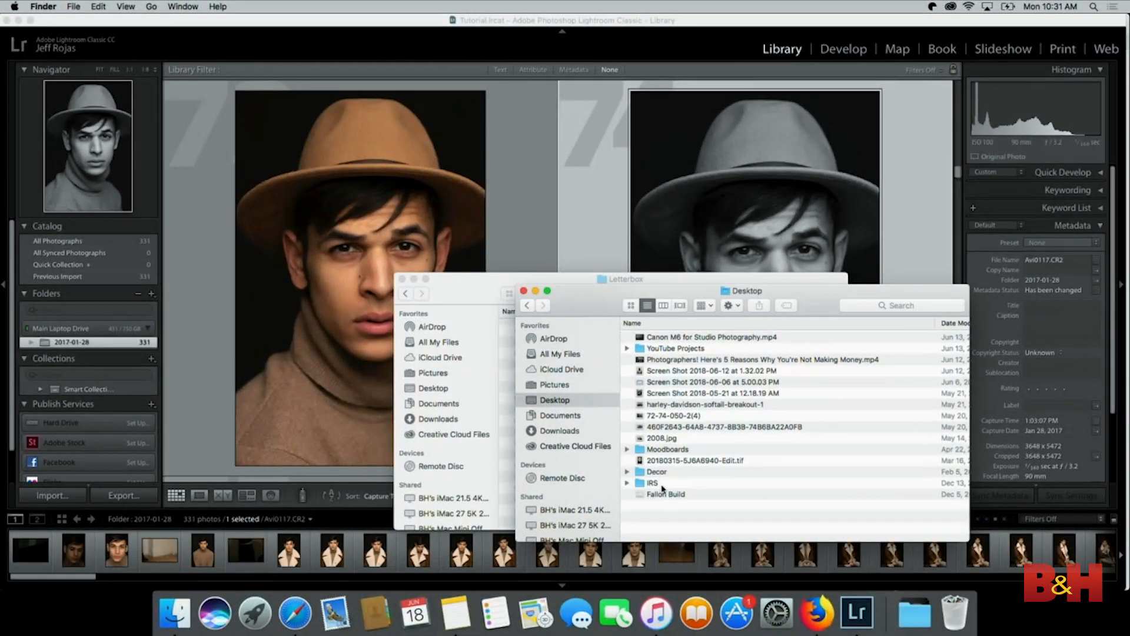
left_click(566, 416)
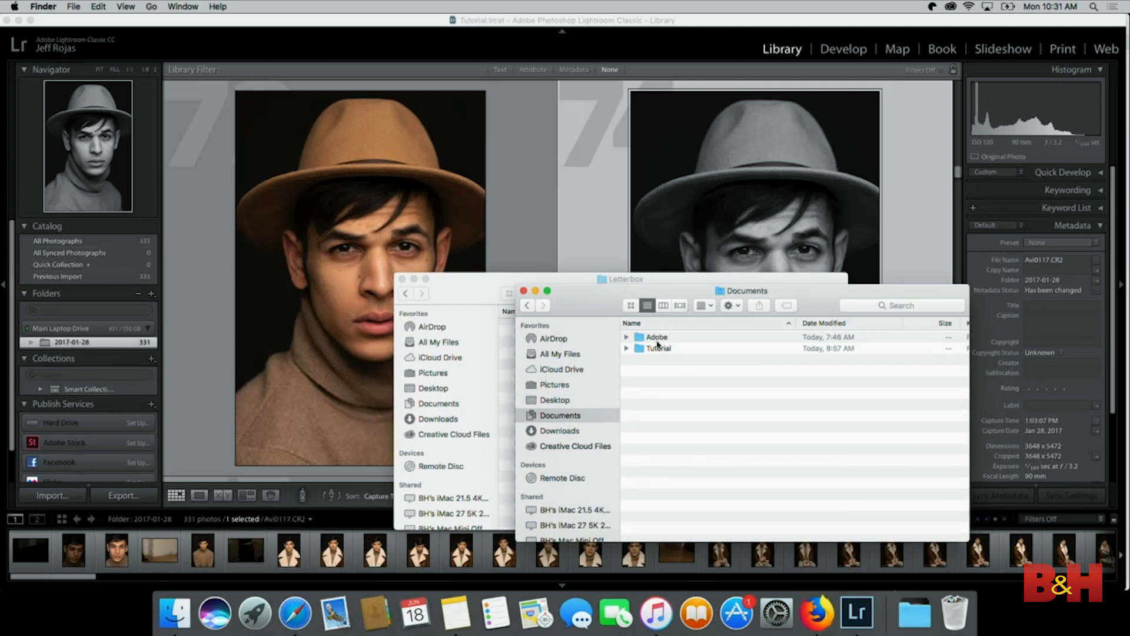
double_click(652, 348)
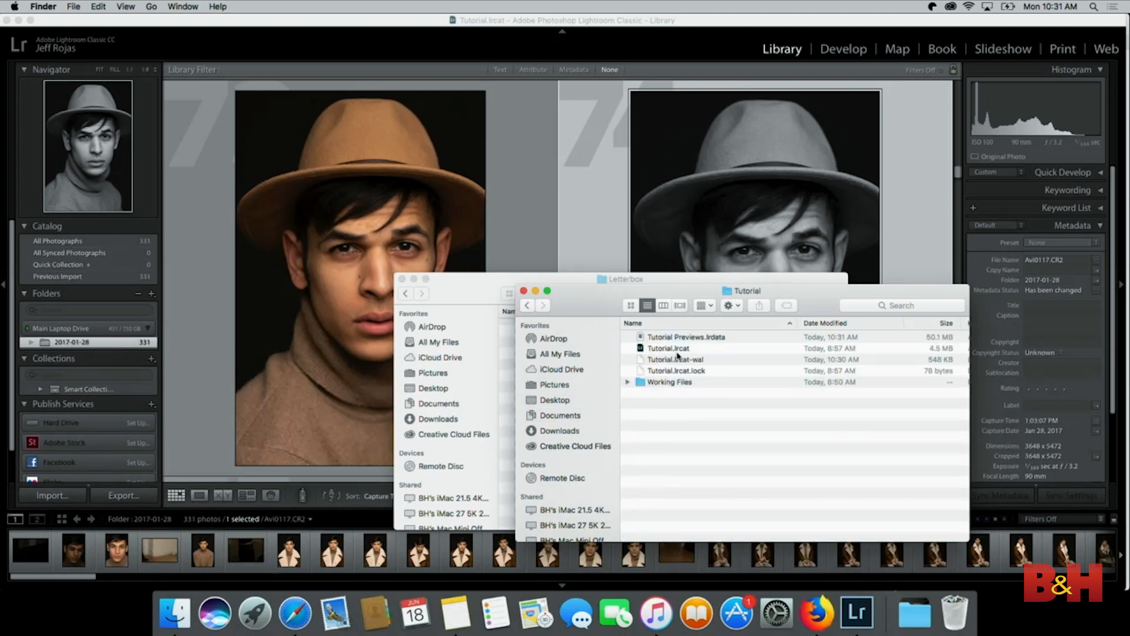
left_click(677, 351)
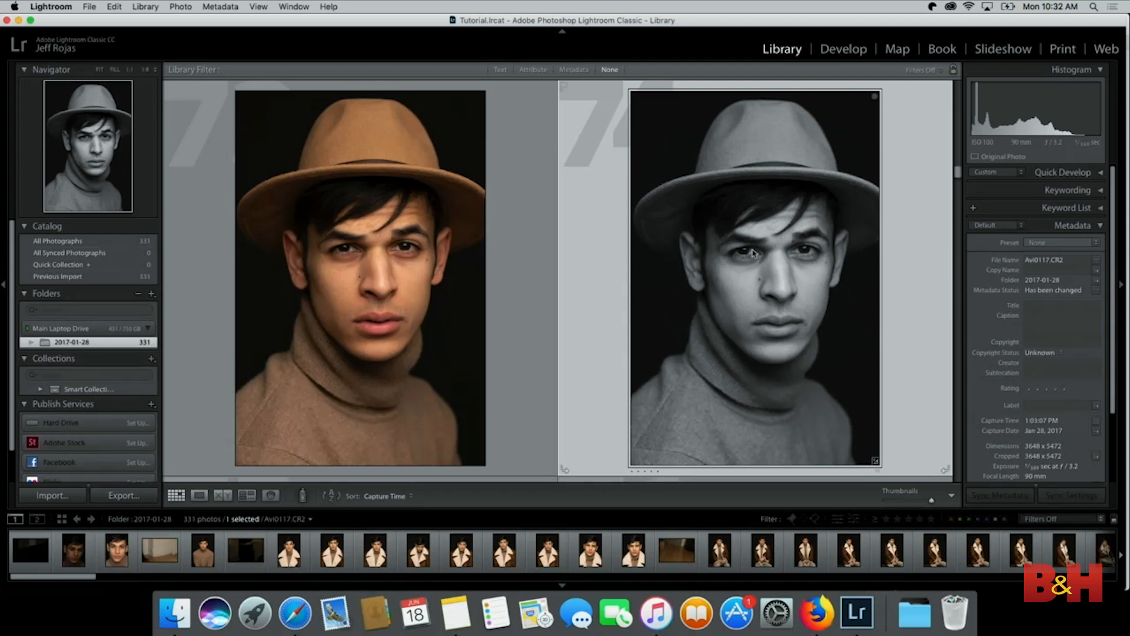
Switch back to Lightroom, rate the black-and-white hat portrait 3 stars, and try its Exposure adjustment in the Develop module, leaving it at 0.00.
key("3")
left_click(863, 50)
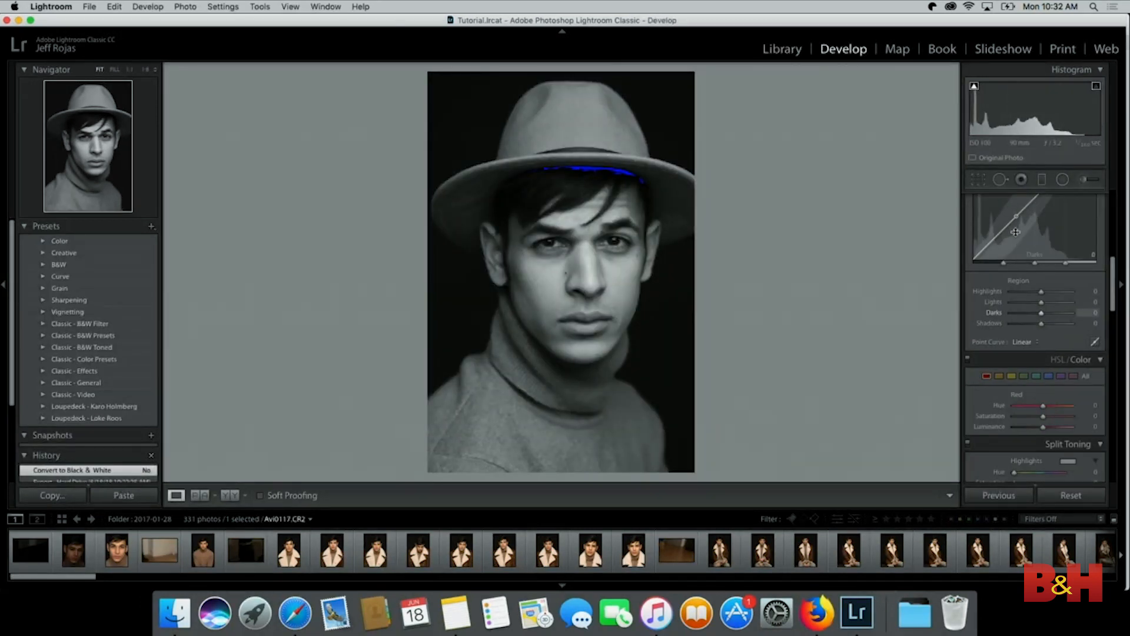
scroll(1015, 231, "up", 8)
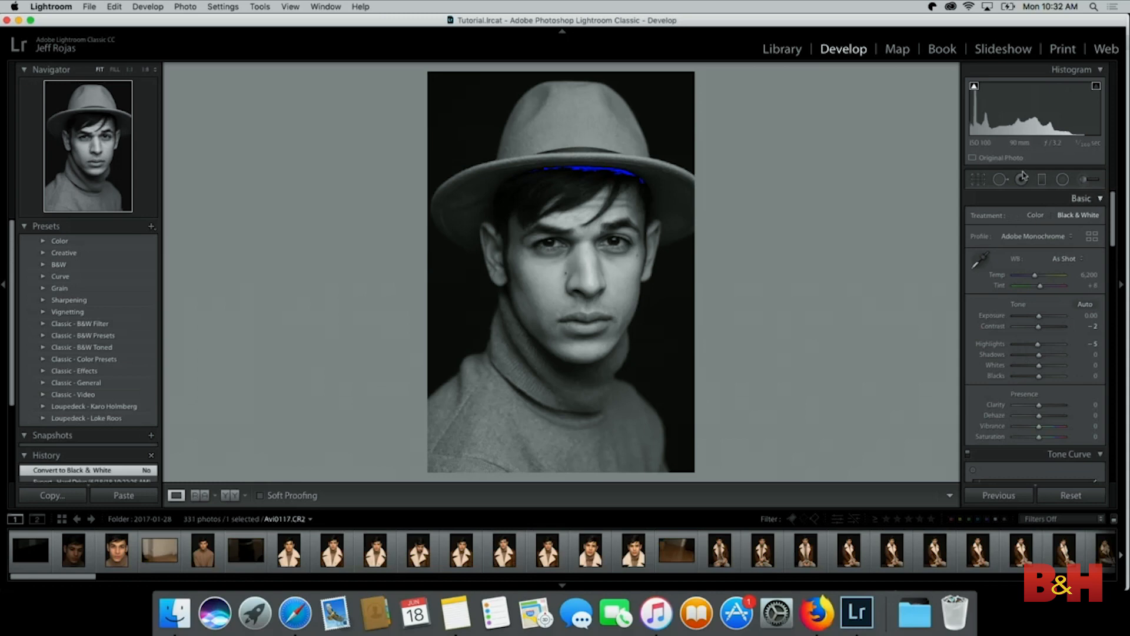
mouse_move(1030, 317)
left_mouse_down()
mouse_move(1060, 318)
mouse_move(1039, 321)
left_mouse_up()
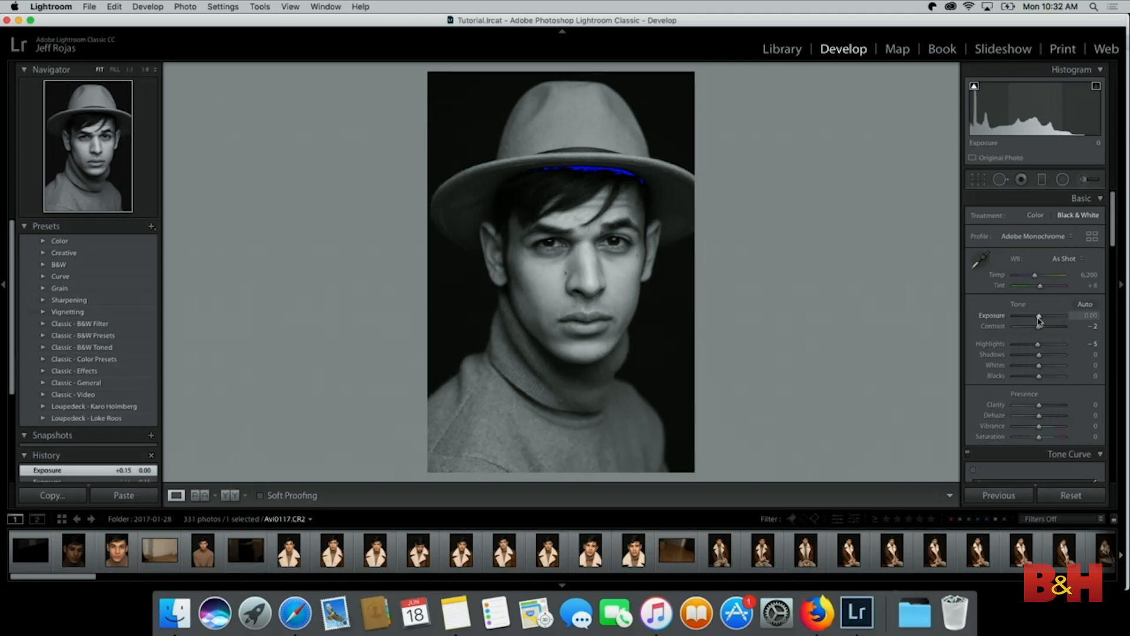
Try Solo Mode on the Develop adjustment sections and expand all of them again.
right_click(1101, 200)
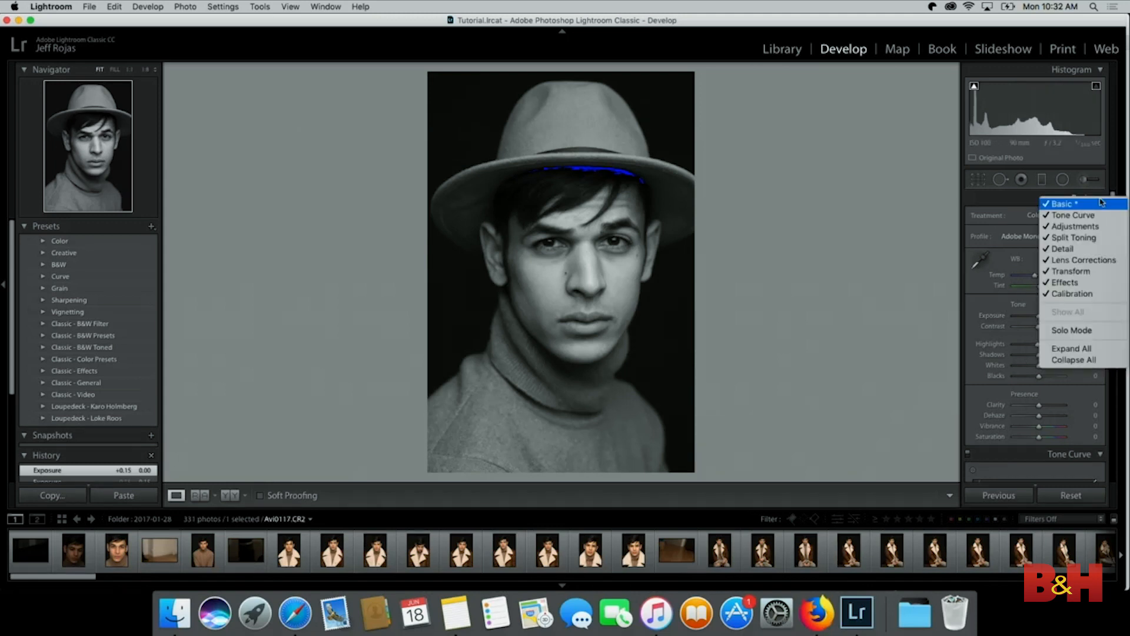
left_click(1075, 331)
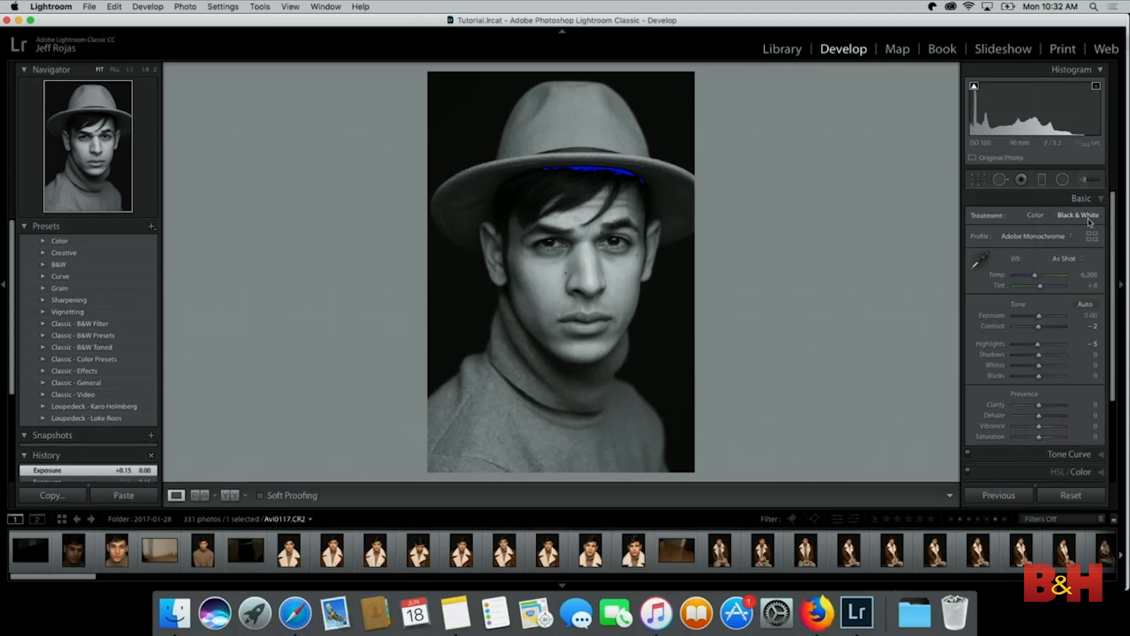
scroll(1082, 280, "down", 5)
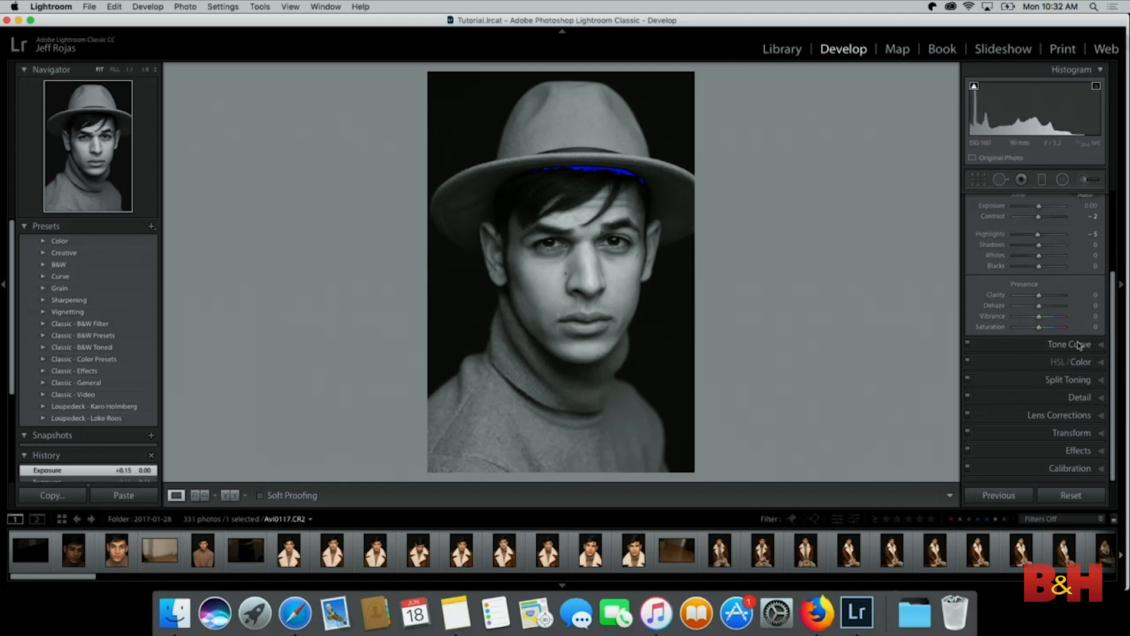
right_click(1072, 362)
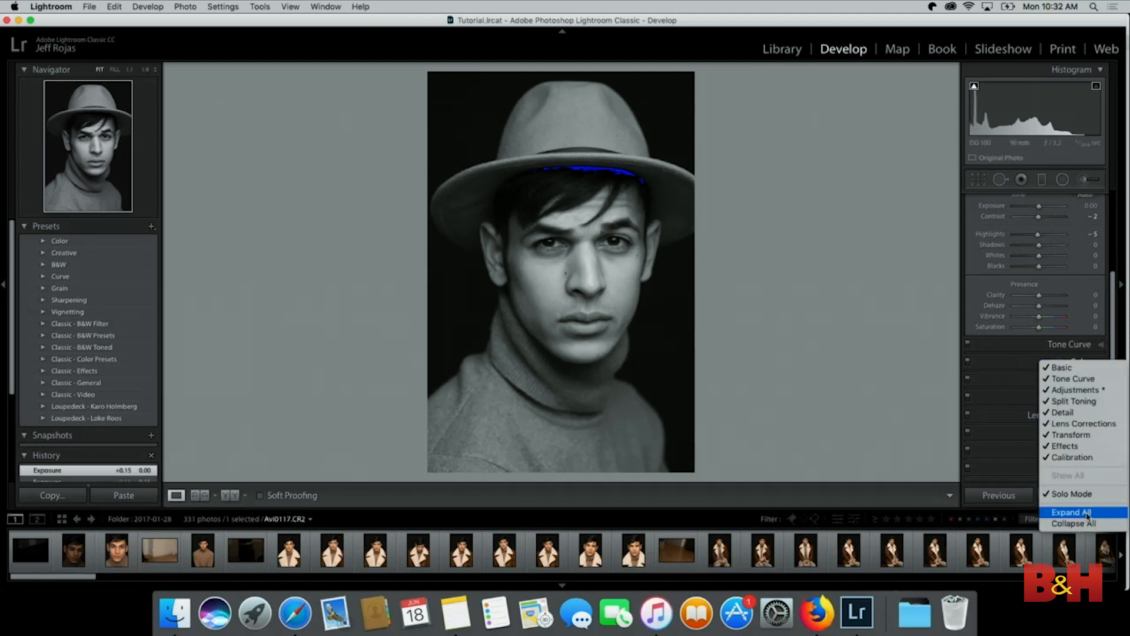
left_click(1074, 512)
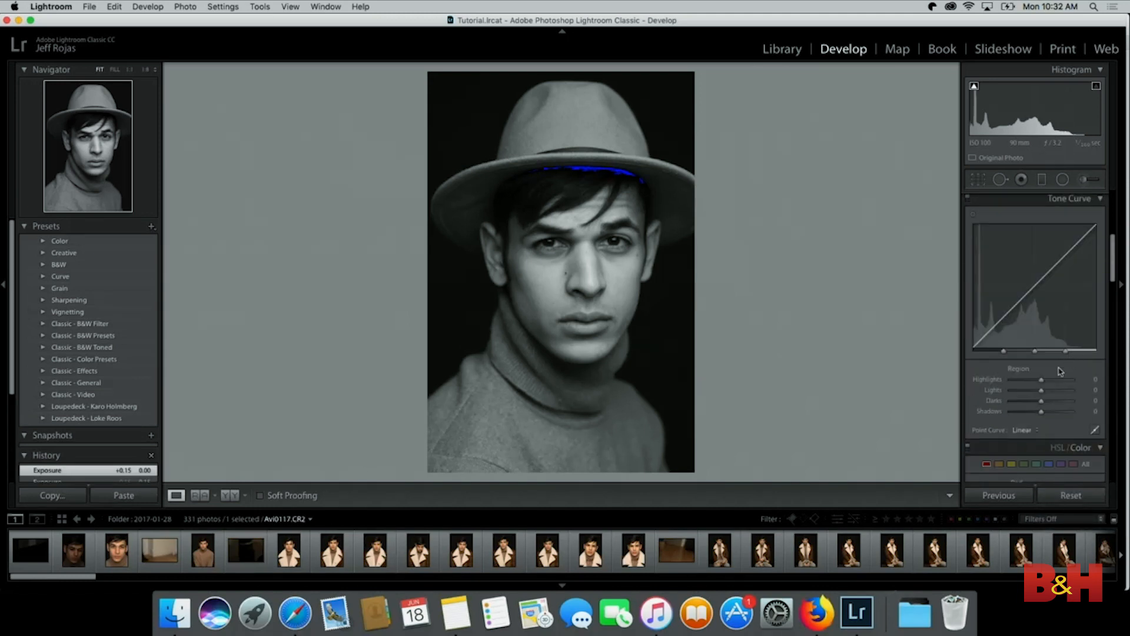
Turn on Solo Mode for the Develop adjustment sections, collapse Tone Curve and expand Basic.
right_click(1069, 203)
left_click(1072, 337)
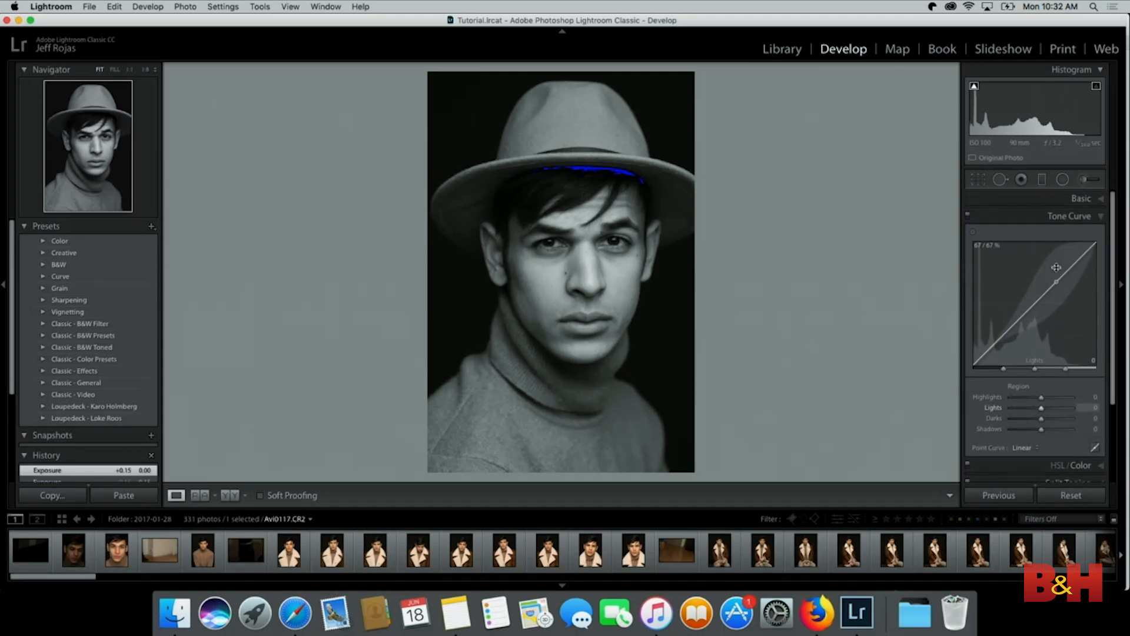
left_click(1102, 218)
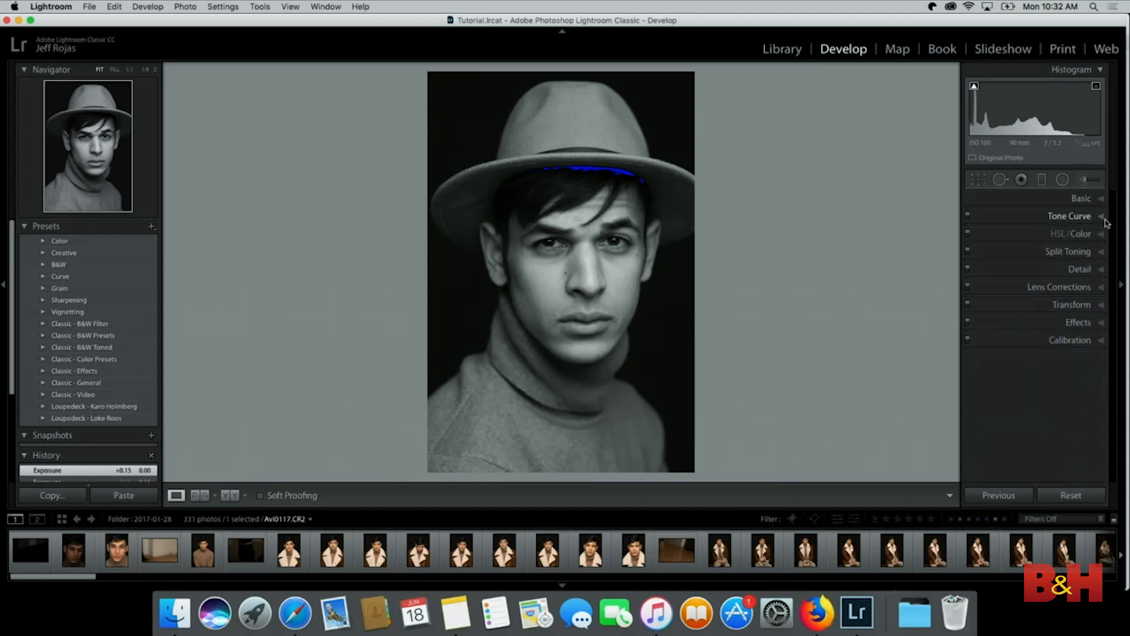
left_click(1103, 200)
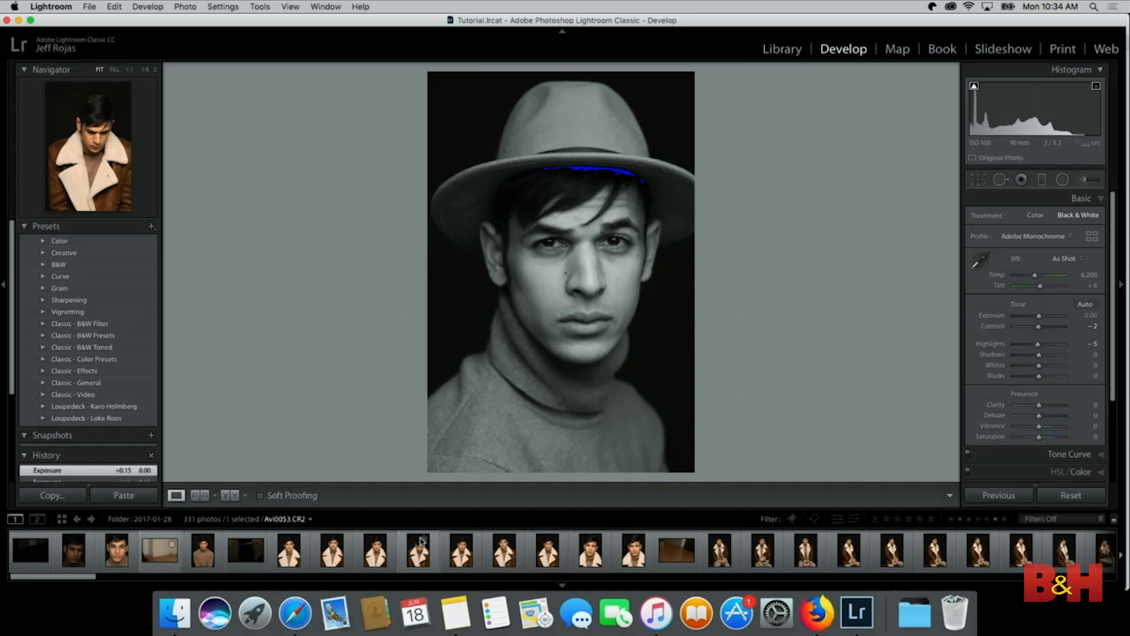
left_click(89, 7)
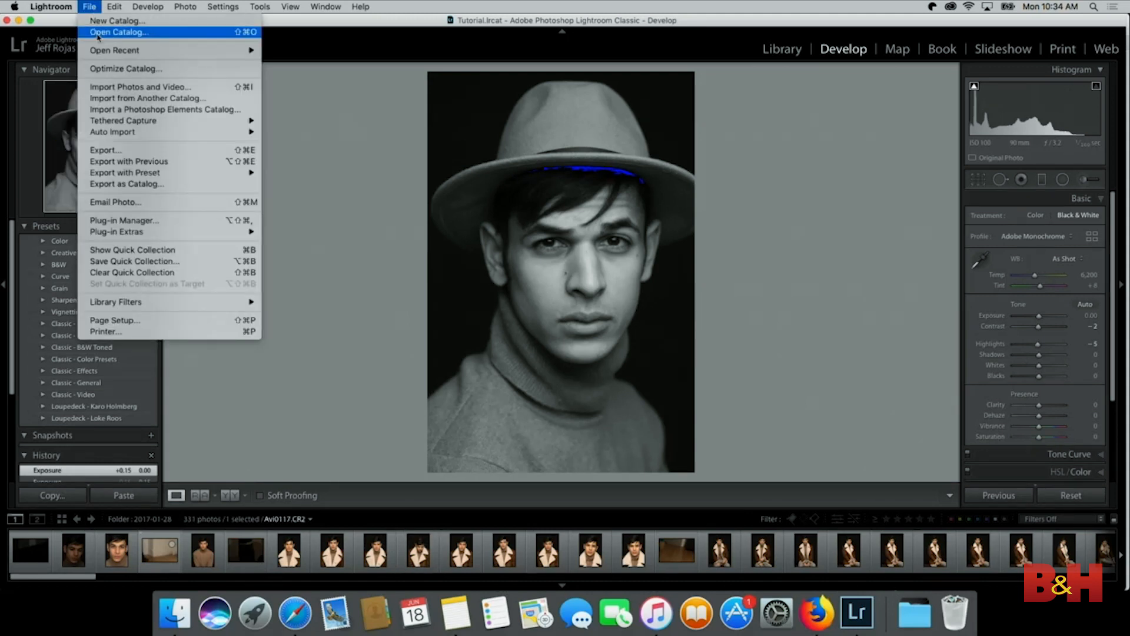
left_click(94, 6)
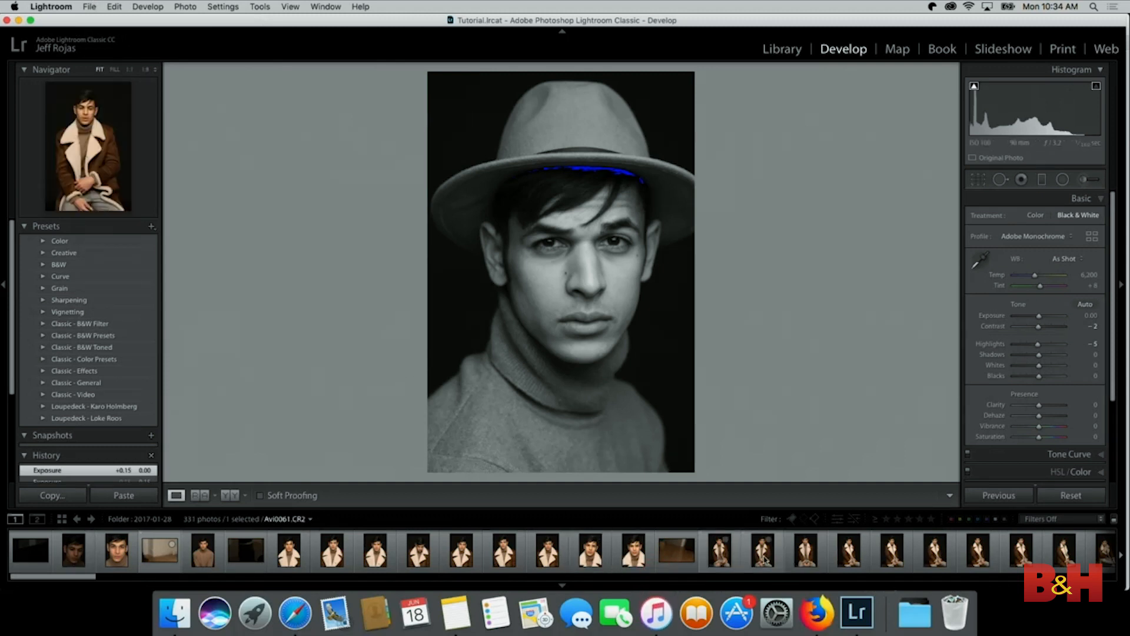
scroll(748, 557, "right", 15)
scroll(764, 560, "left", 15)
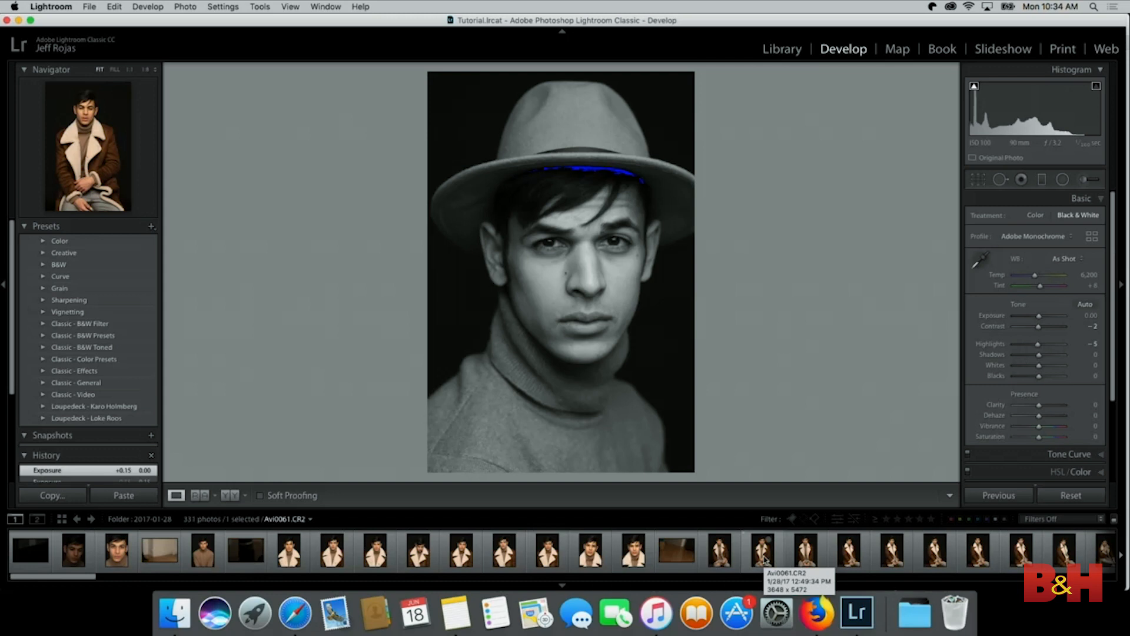
Select eight consecutive portraits of the seated model in the brown coat and rate each one 3 stars.
scroll(765, 556, "right", 2)
left_click(766, 554)
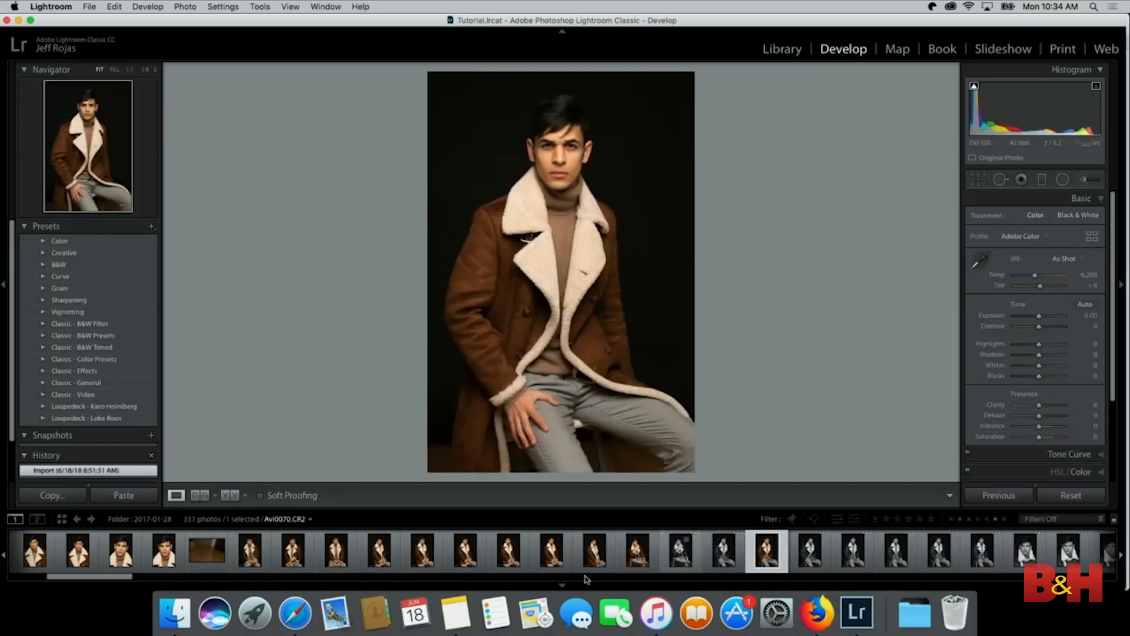
left_click(508, 550)
left_click(822, 559, "shift")
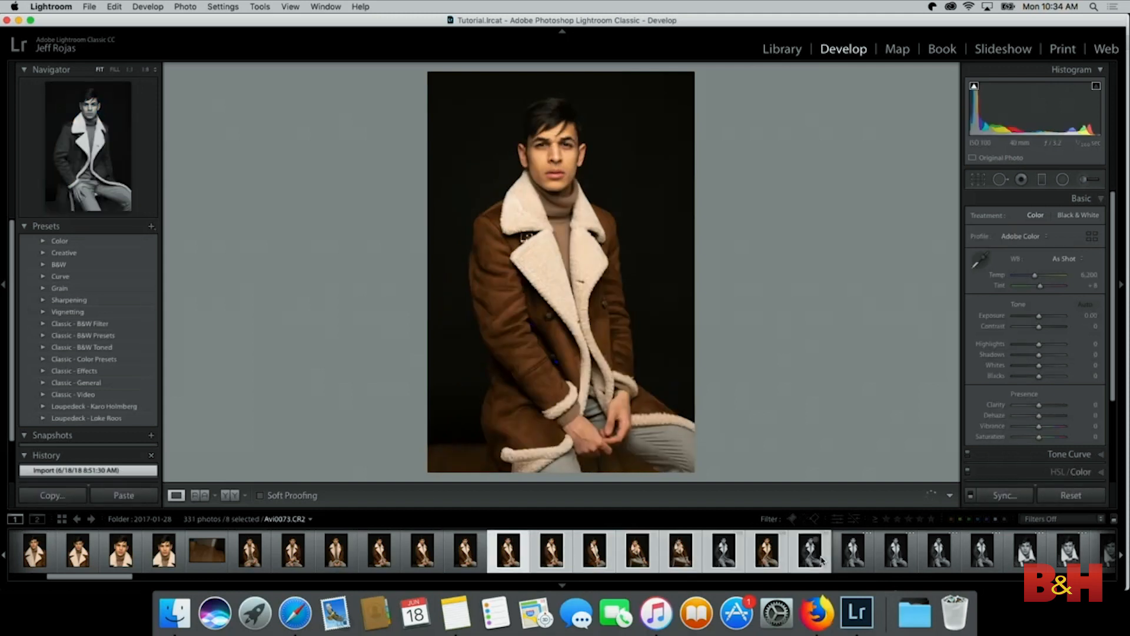
key("3")
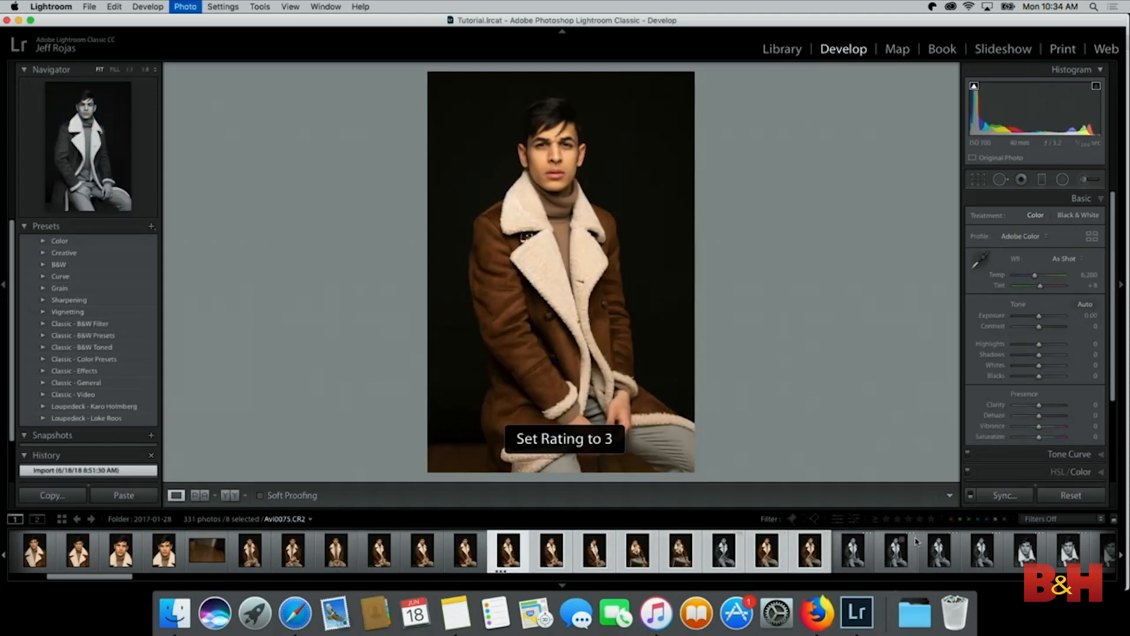
key("Right")
key("3")
key("Right")
key("3")
key("Right")
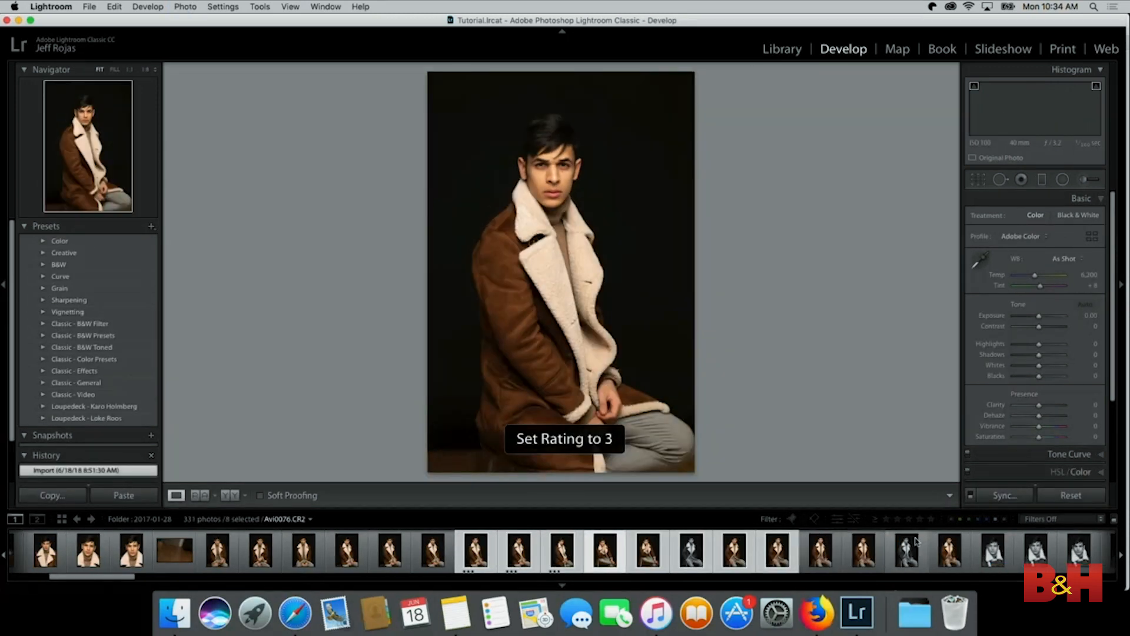
key("3")
key("Right")
key("3")
key("Right")
key("3")
key("Right")
key("Right")
key("3")
key("Right")
key("3")
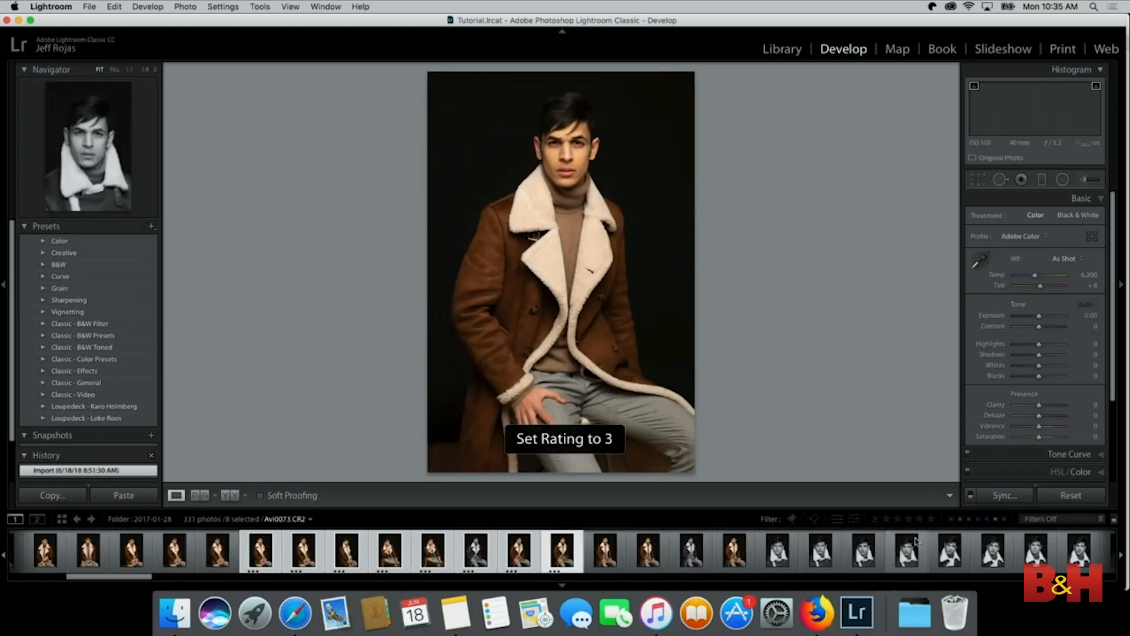
Show the selected portraits in Survey view and narrow the comparison to the first two 3-star photos.
key("n")
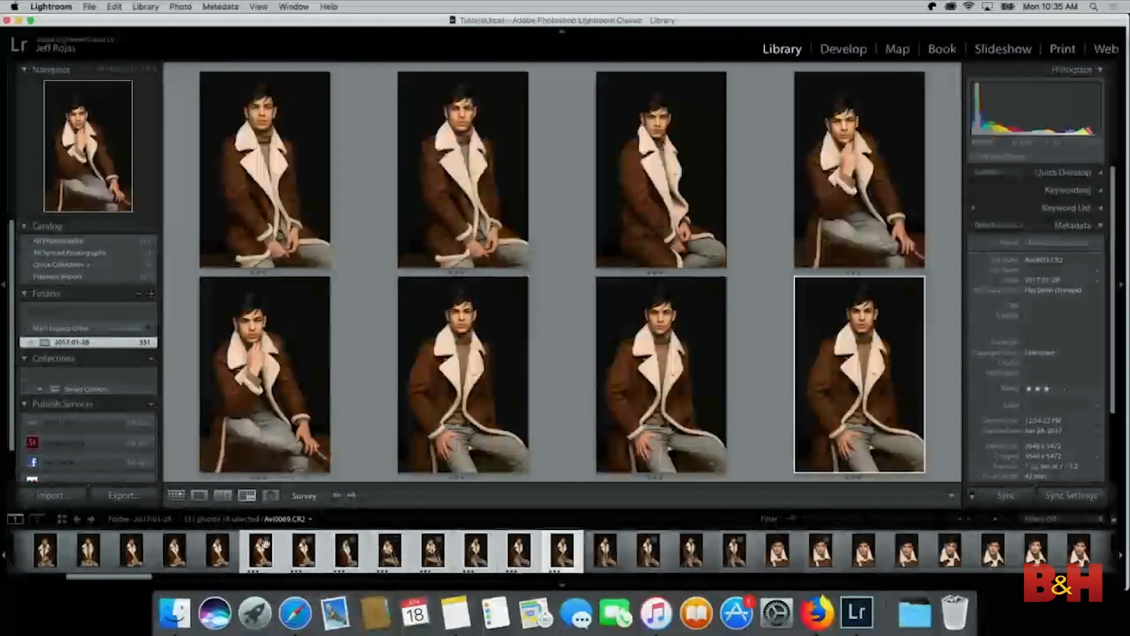
left_click(264, 547)
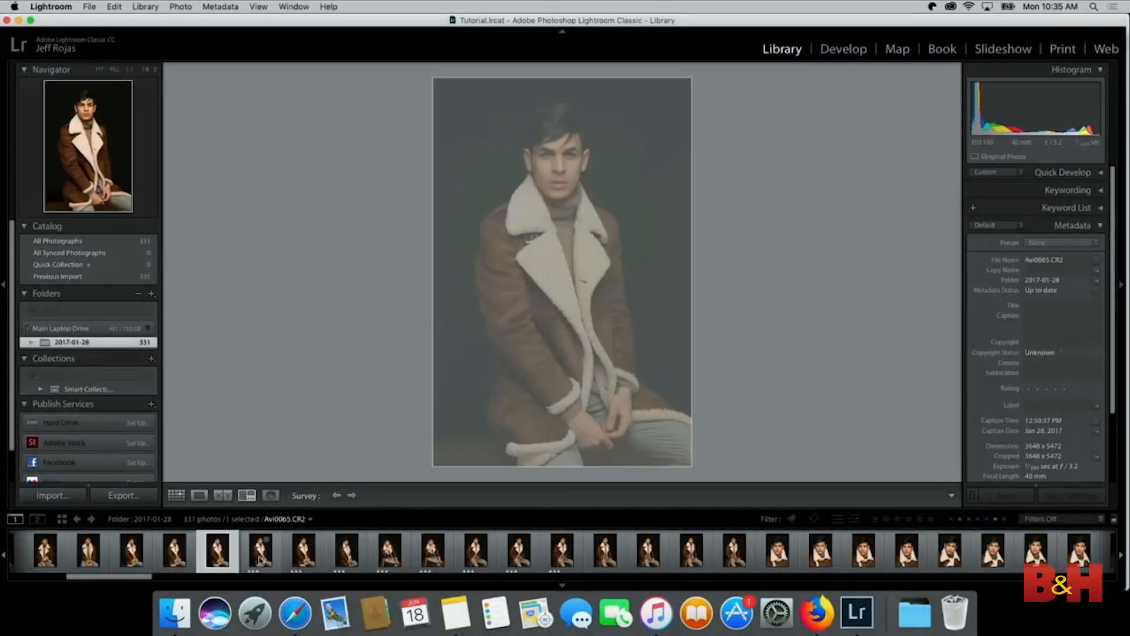
left_click(314, 559, "super")
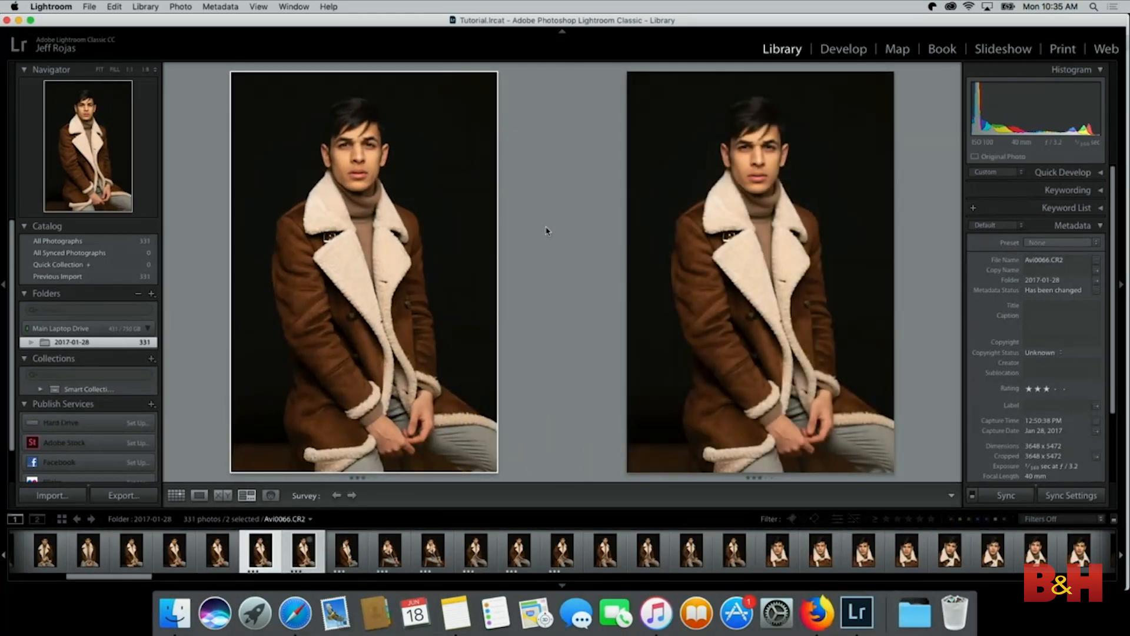
Compare the two similar coat portraits by alternating the active photo between them.
key("Right")
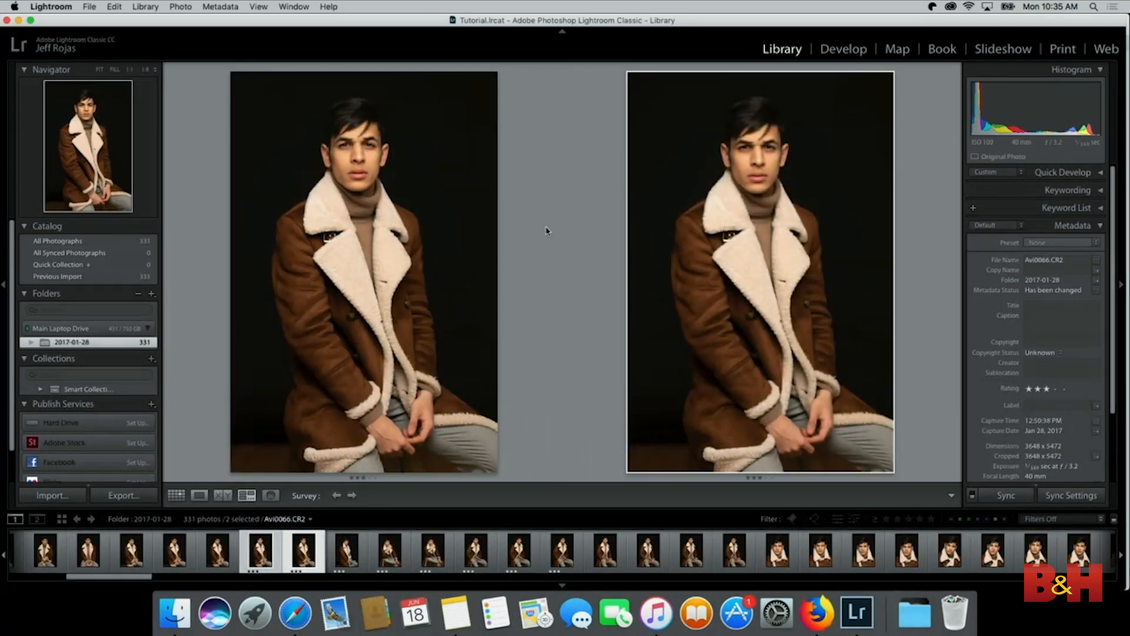
key("Left")
key("Right")
key("Left")
key("Right")
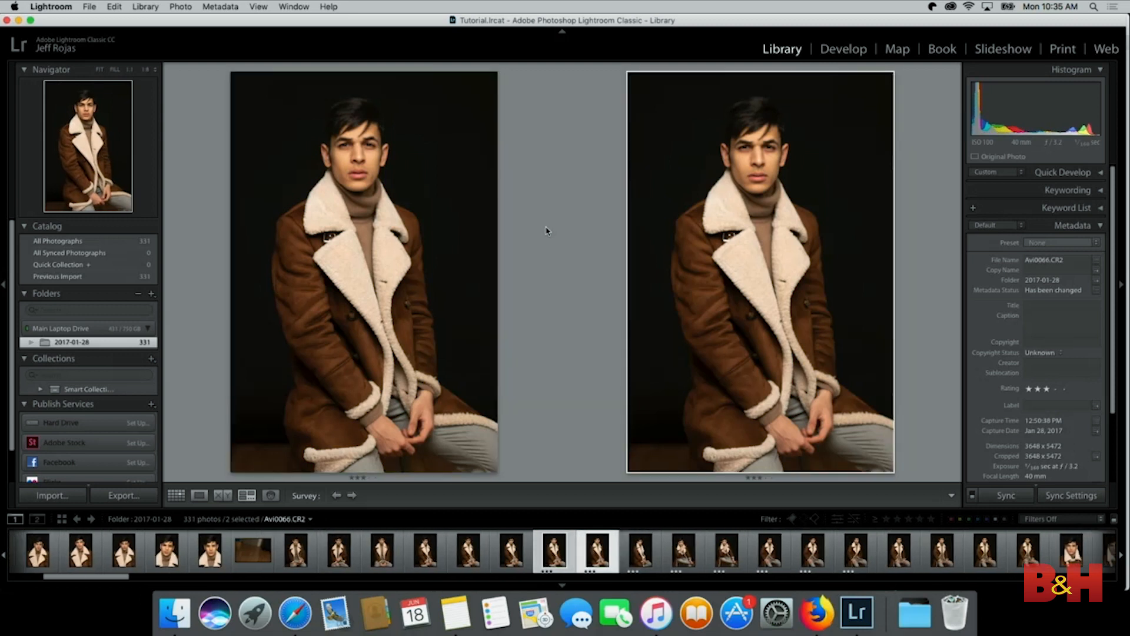
key("Left")
key("Right")
key("Left")
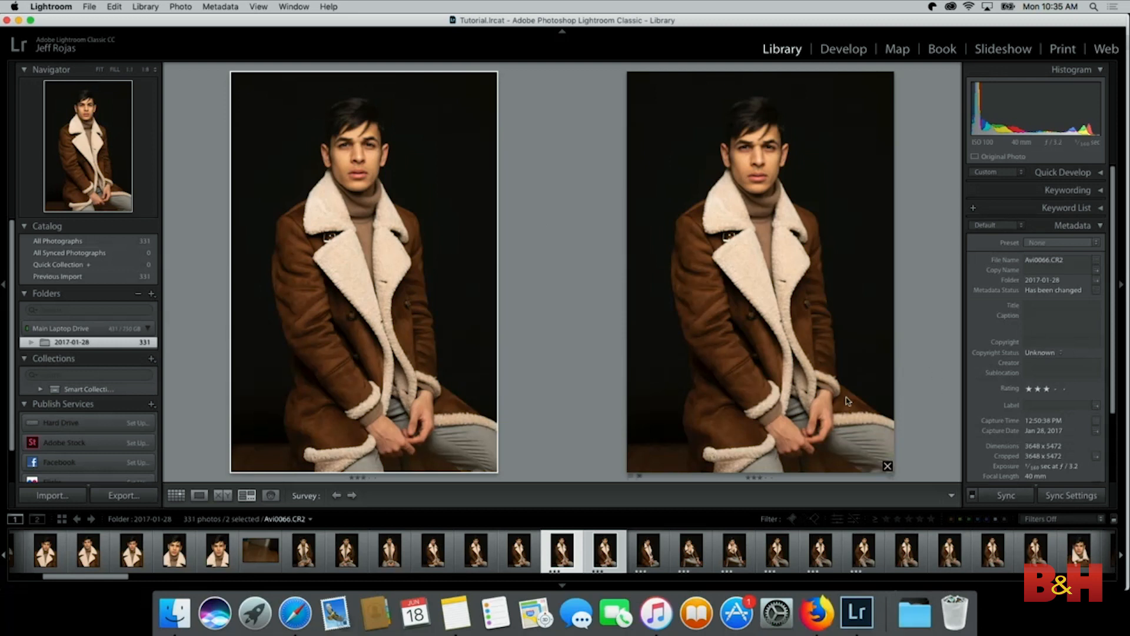
Rate the first of the two compared portraits 2 stars and filter the filmstrip to 2 stars and higher.
key("2")
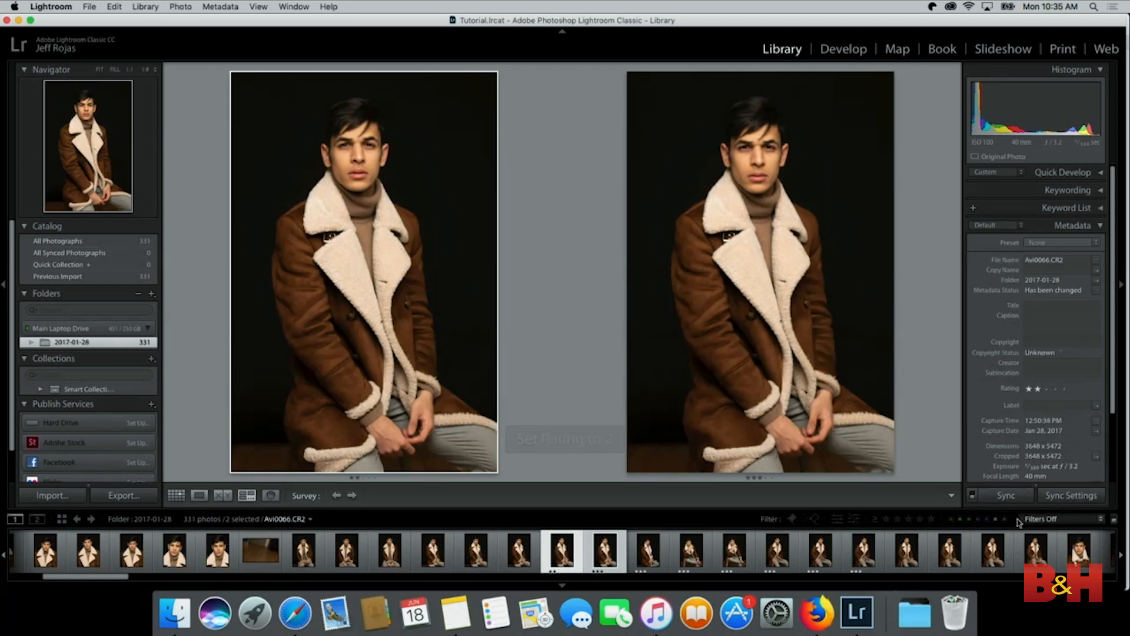
left_click(1037, 519)
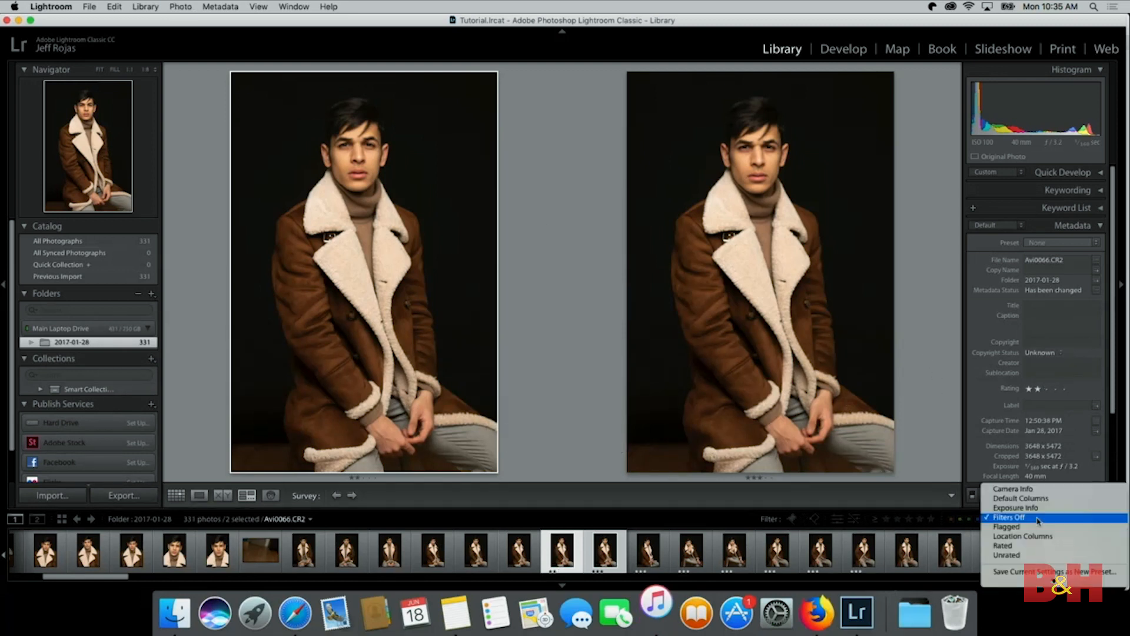
left_click(1019, 546)
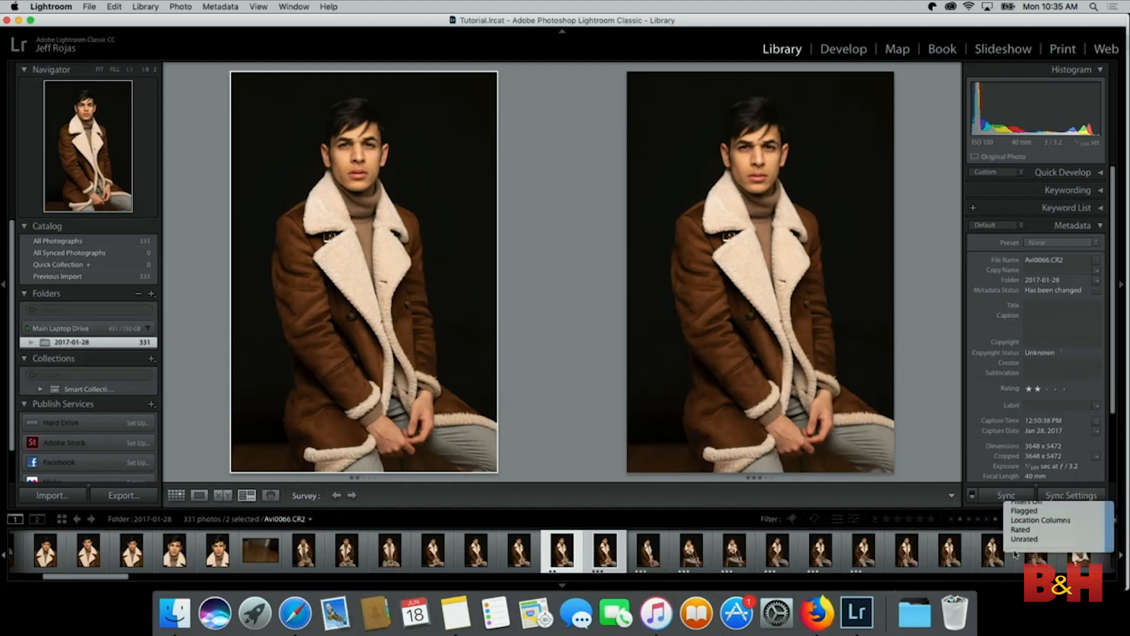
left_click(898, 519)
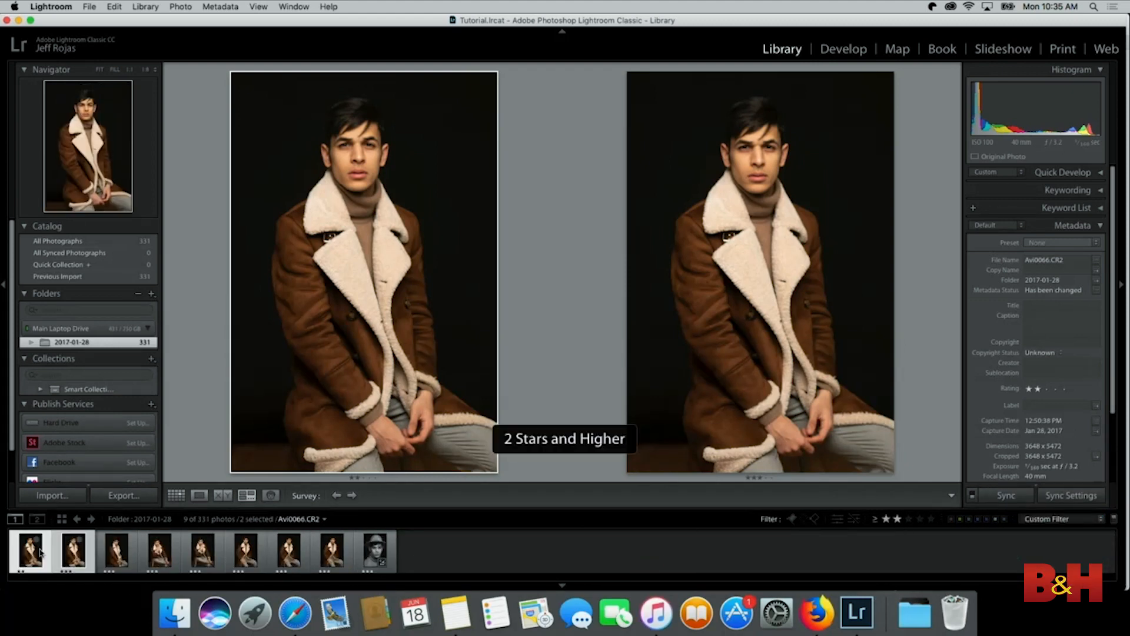
Rate the first compared portrait 3 stars again and filter the filmstrip to 3 stars and higher.
key("3")
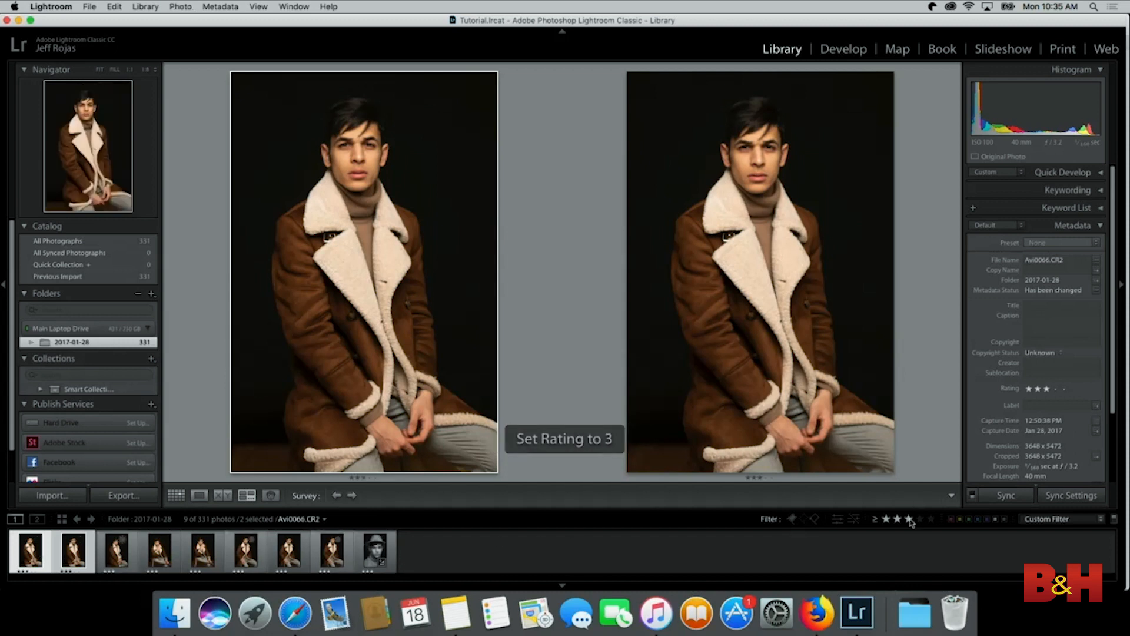
left_click(910, 520)
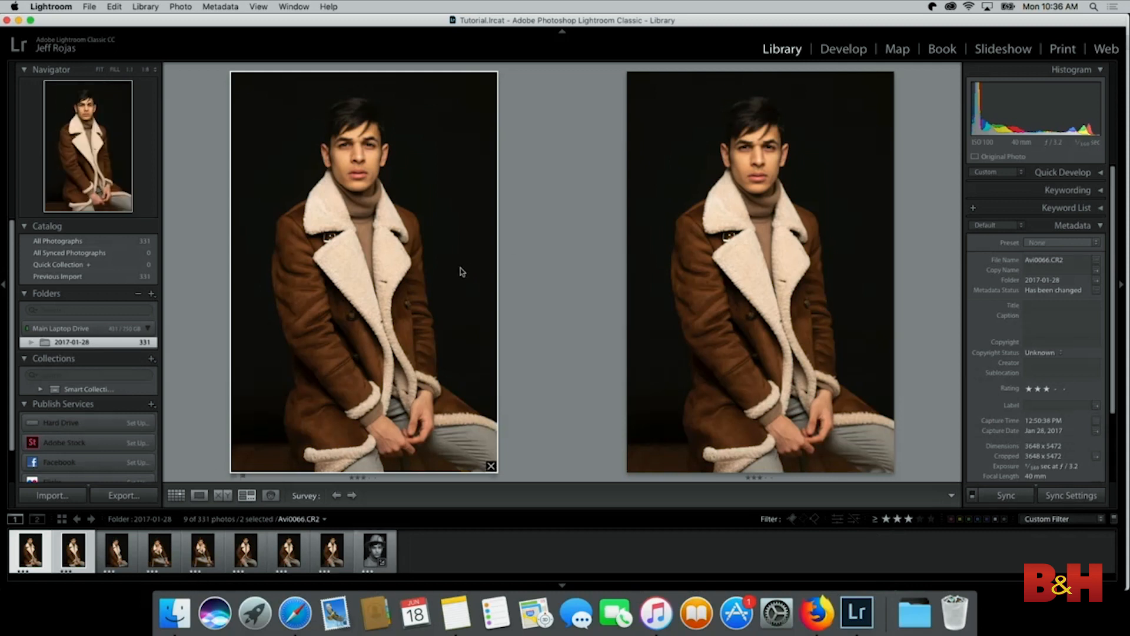
Rate the second straight-on coat portrait and the two hand-on-chin portraits 2 stars while comparing photos in Survey view.
left_click(655, 196)
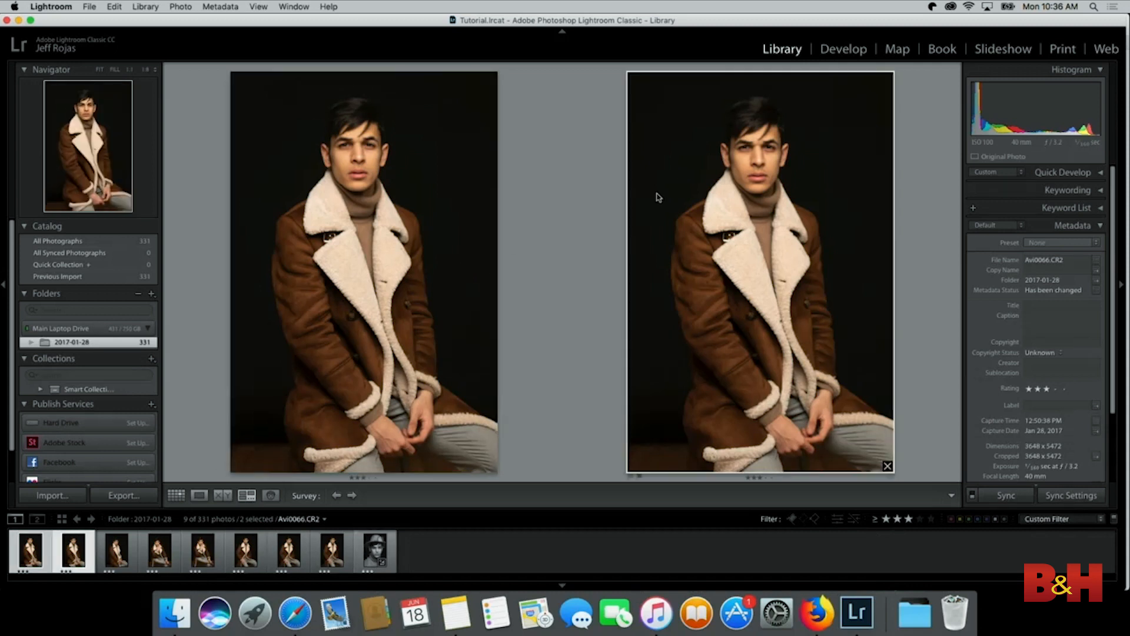
key("2")
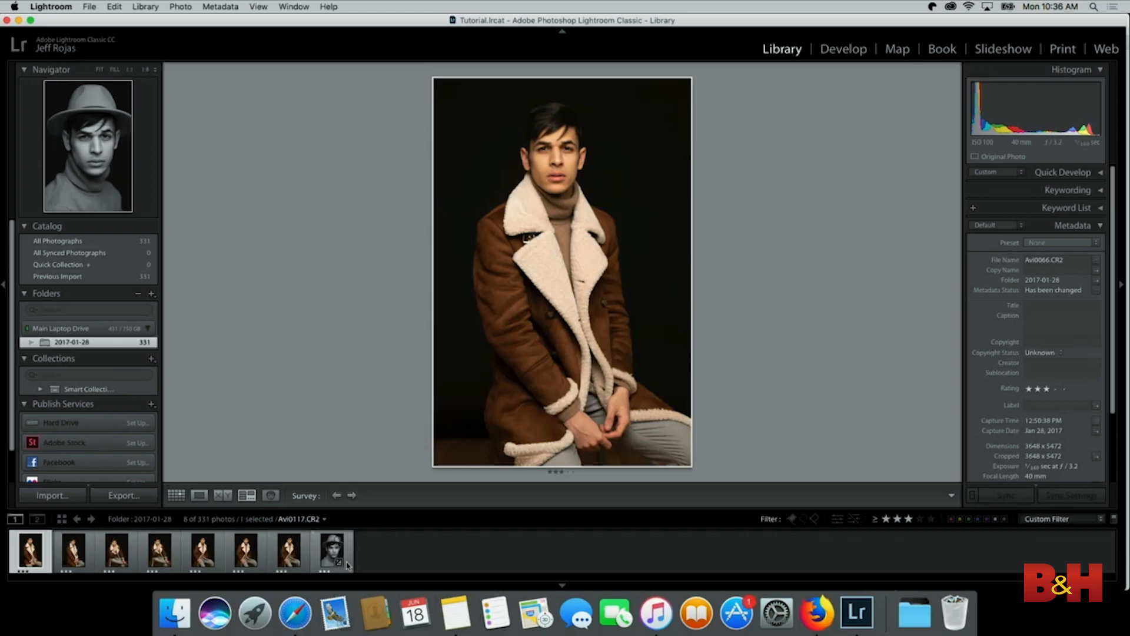
left_click(73, 550)
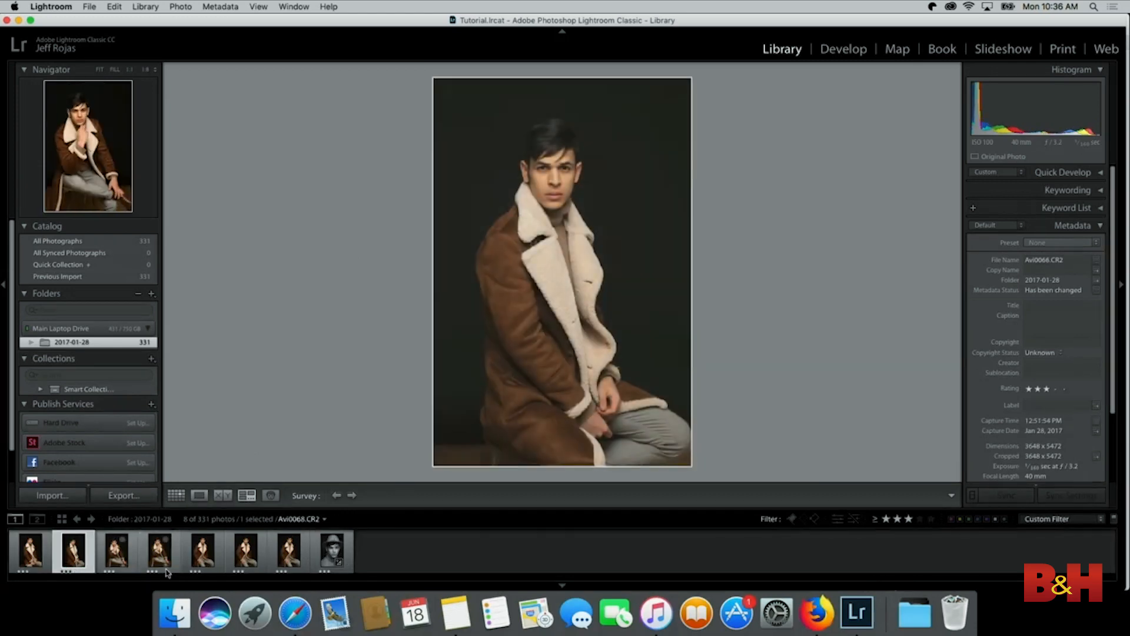
left_click(161, 564, "shift")
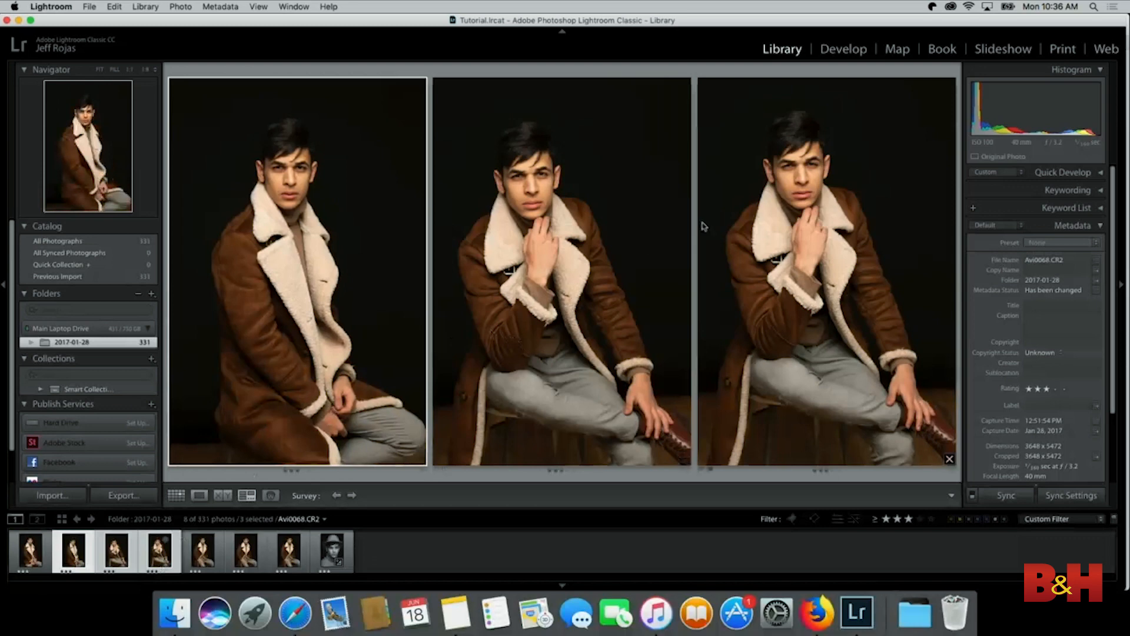
key("2")
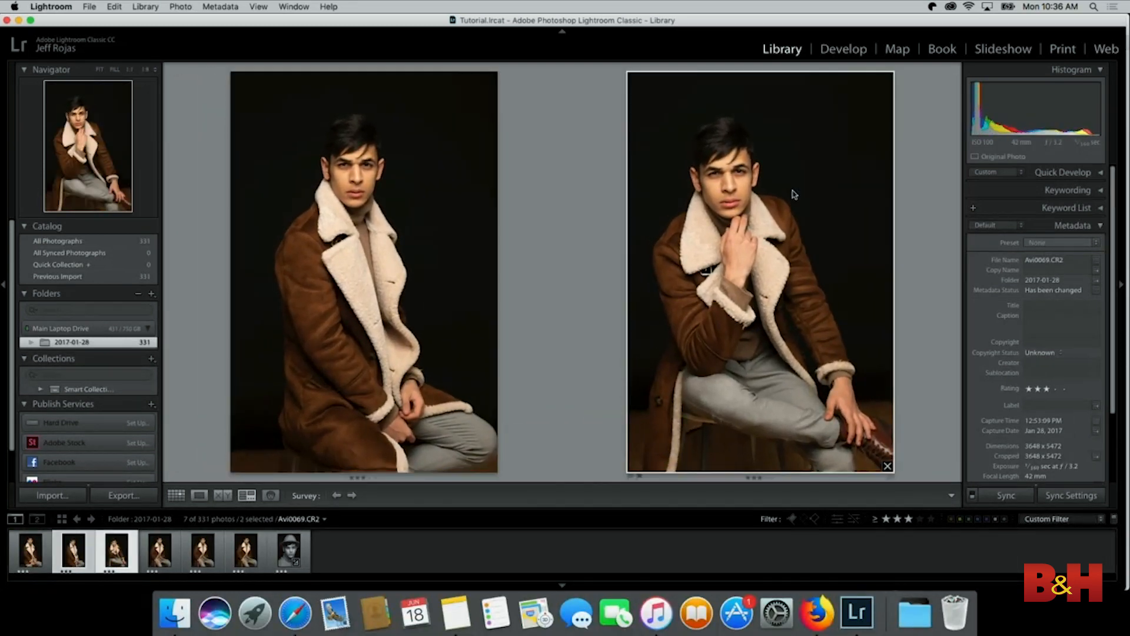
key("2")
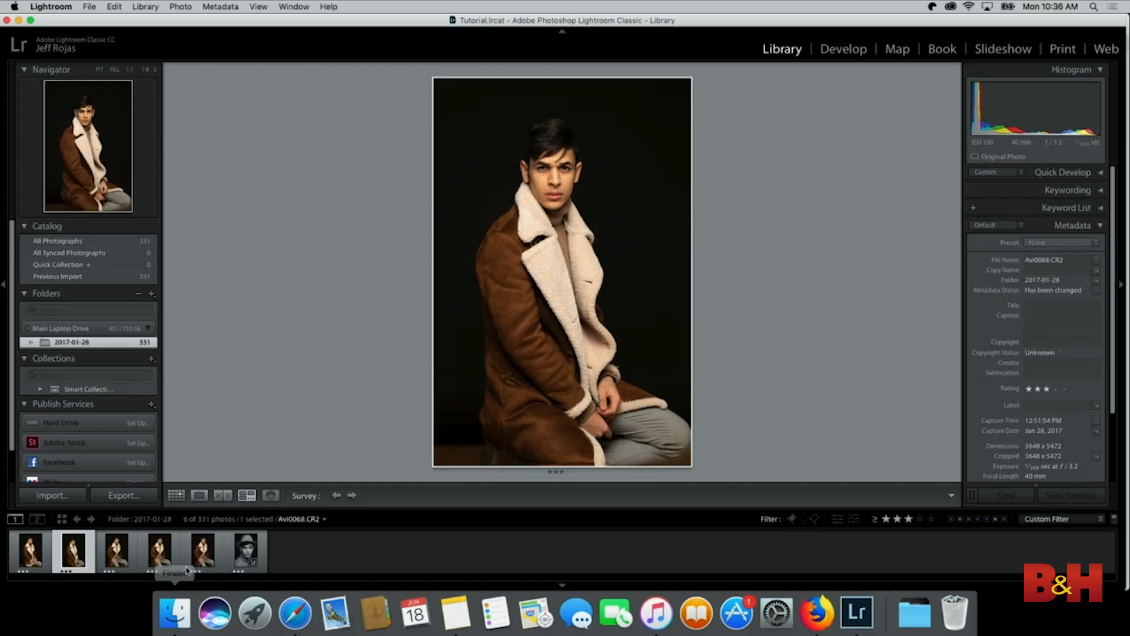
Compare the turned-pose portrait with the next two hand-on-knee portraits and rate two of the three 2 stars.
left_click(179, 557, "shift")
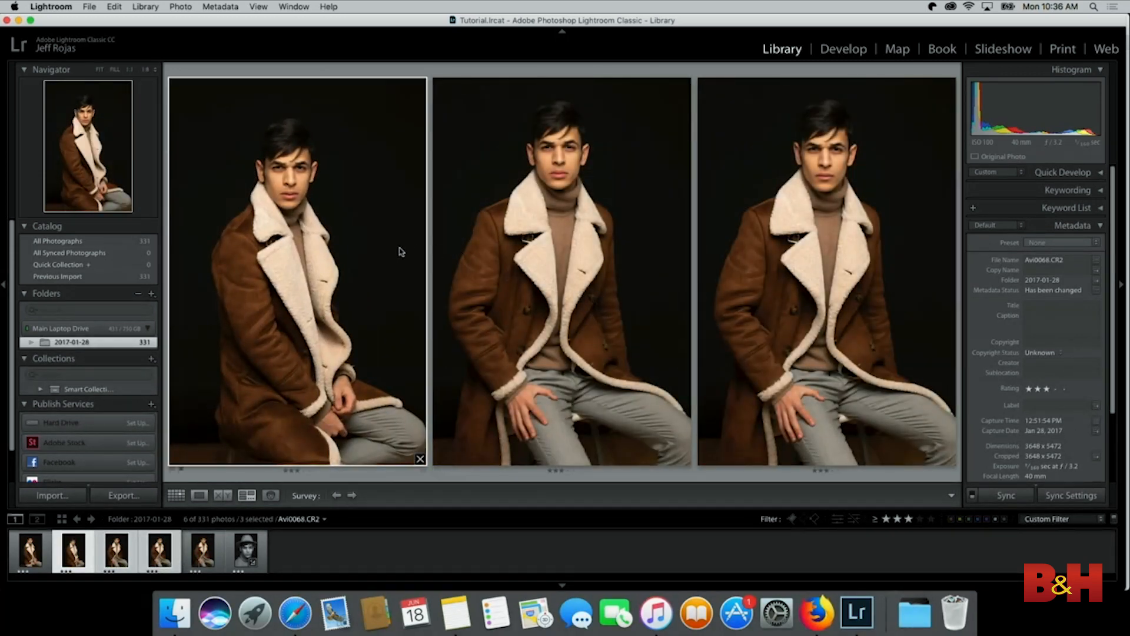
key("2")
key("2")
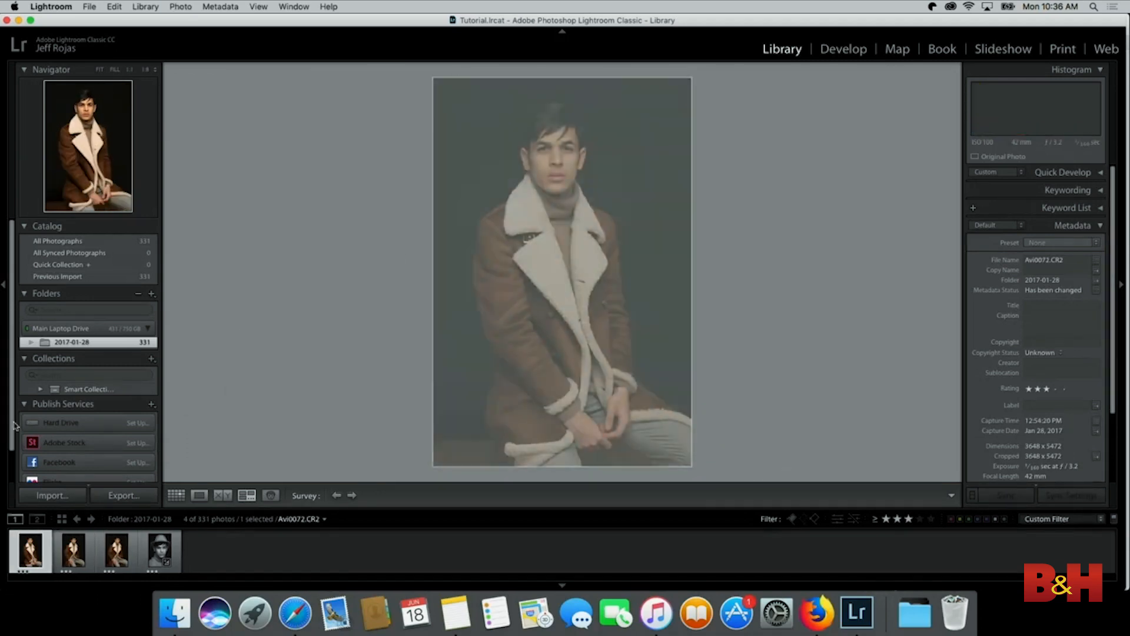
Rate the three remaining coat portraits 4 stars and filter the filmstrip to 4 stars and higher.
key("4")
key("4")
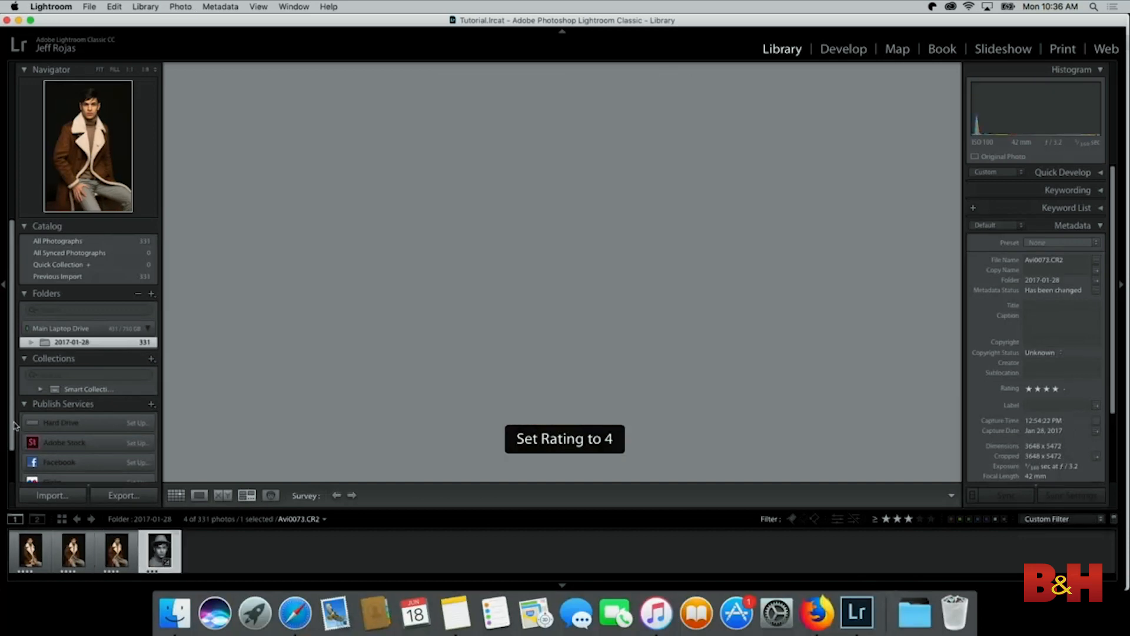
left_click(920, 518)
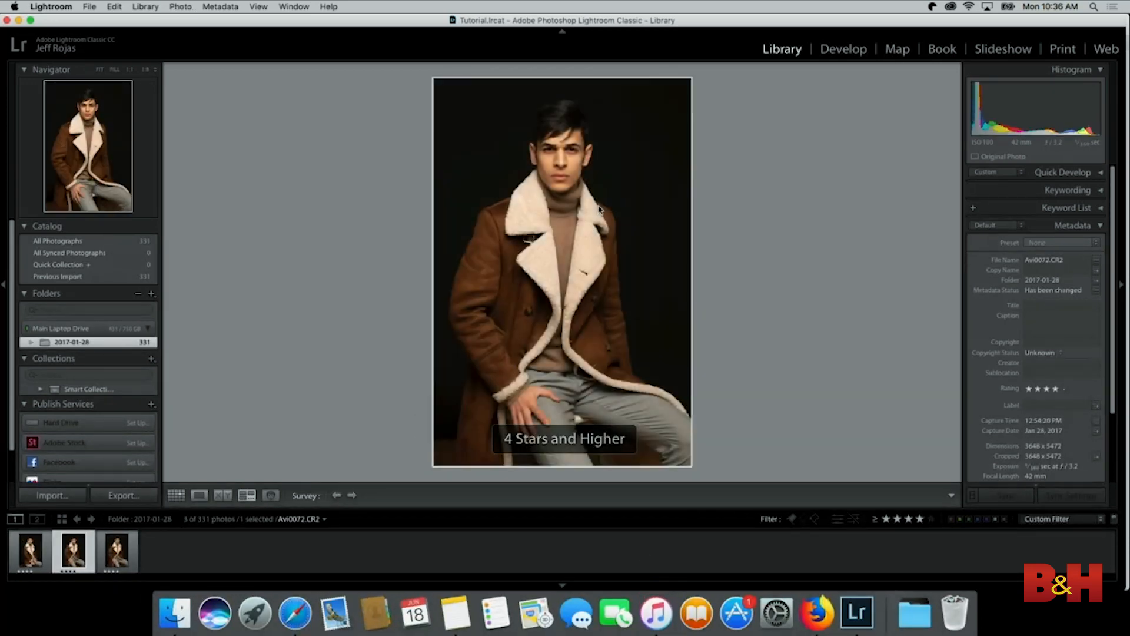
Rate Avi0072.CR2 and Avi0066.CR2 3 stars, leaving Avi0073.CR2 at 4, and widen the filter to 2 stars and higher.
key("Right")
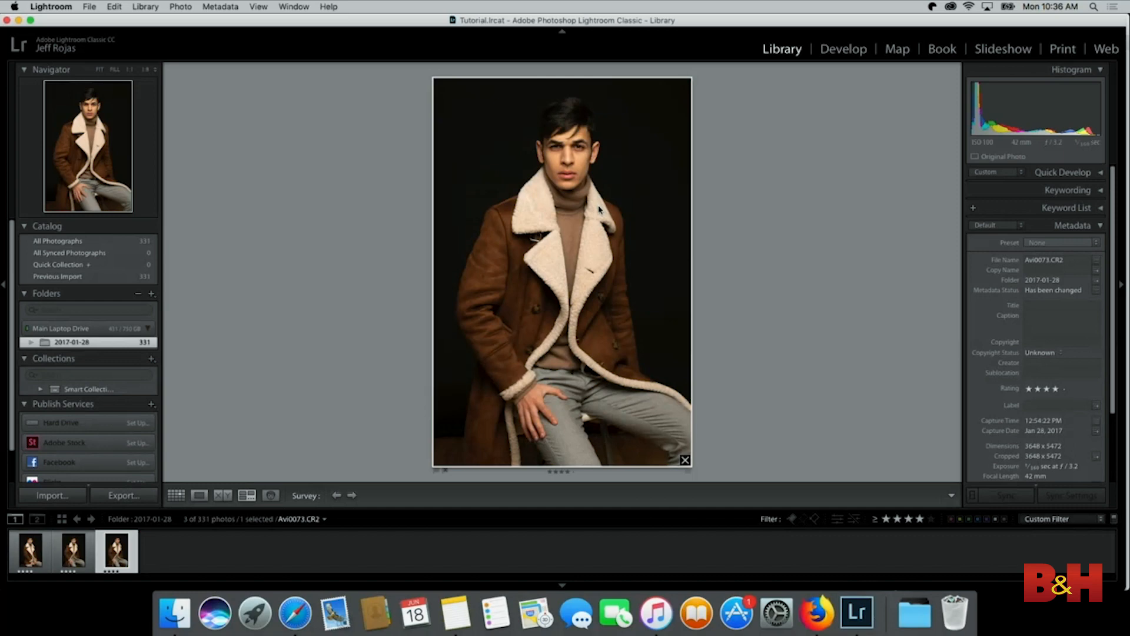
key("Left")
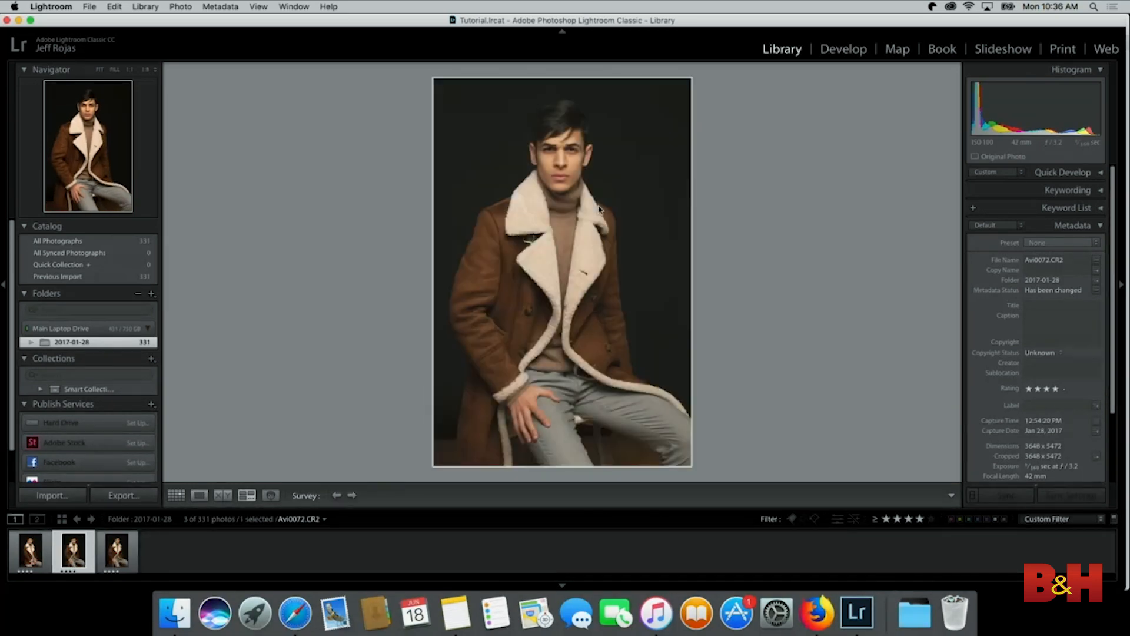
key("3")
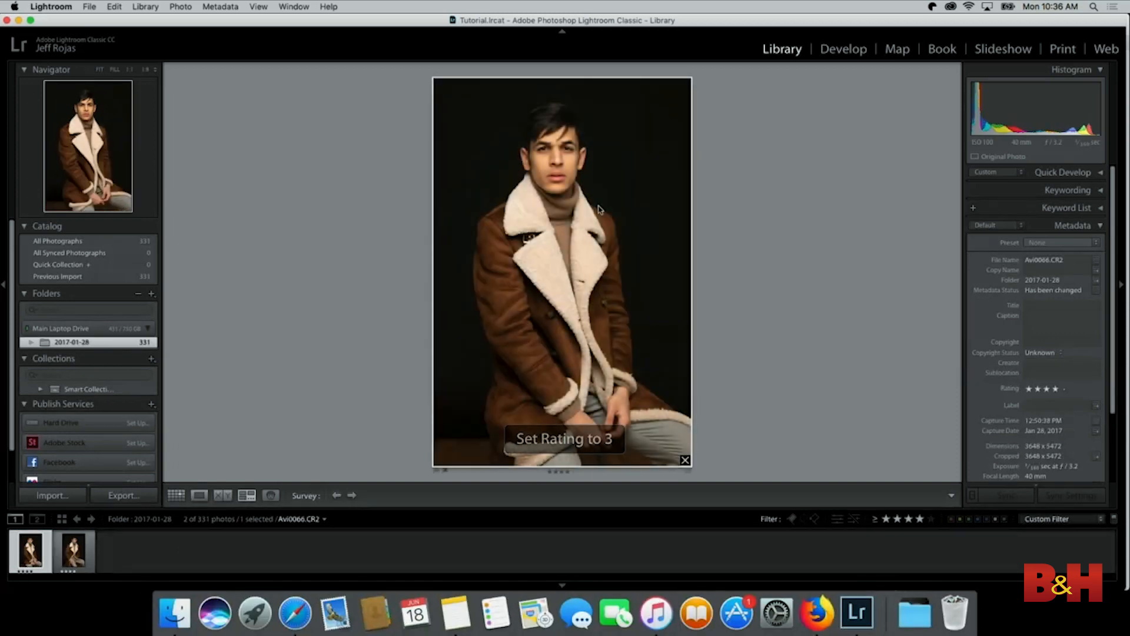
key("Right")
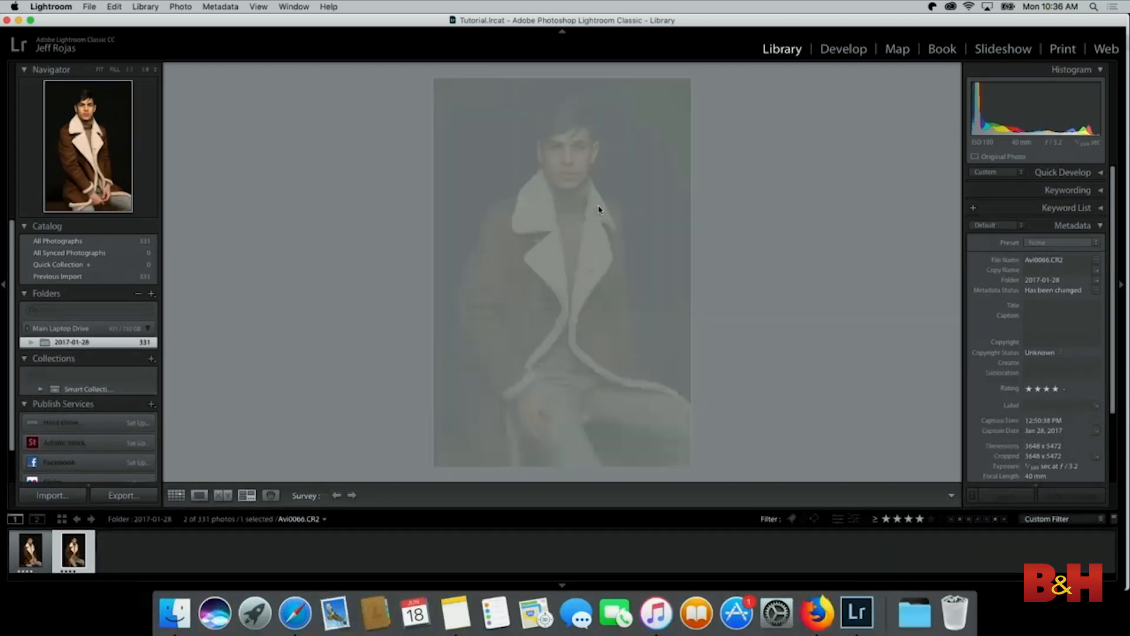
key("3")
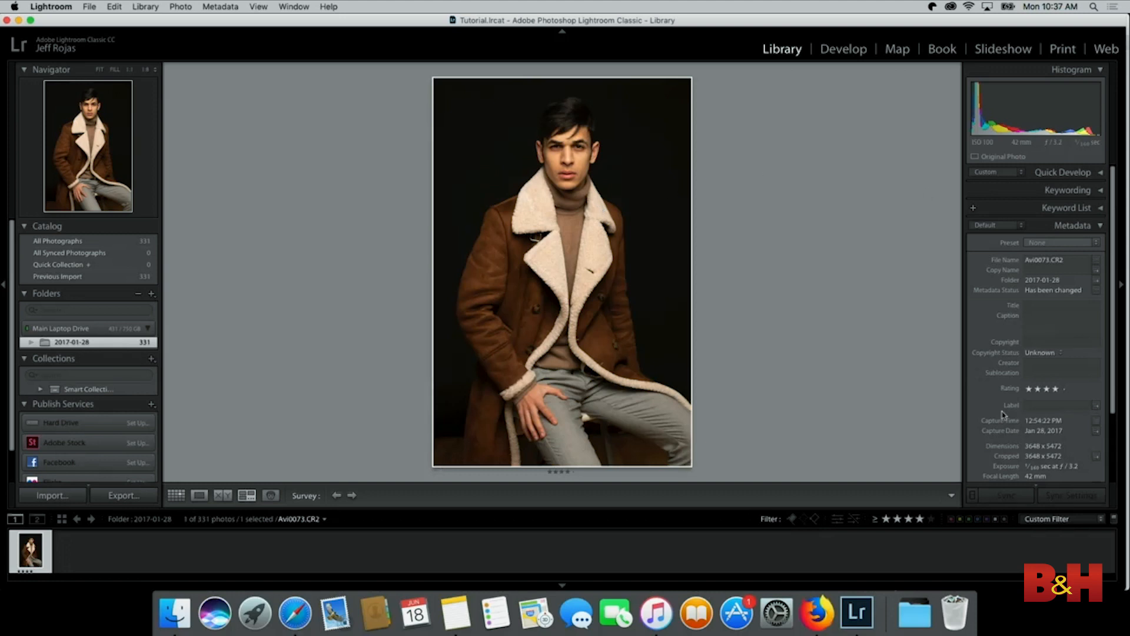
left_click(908, 518)
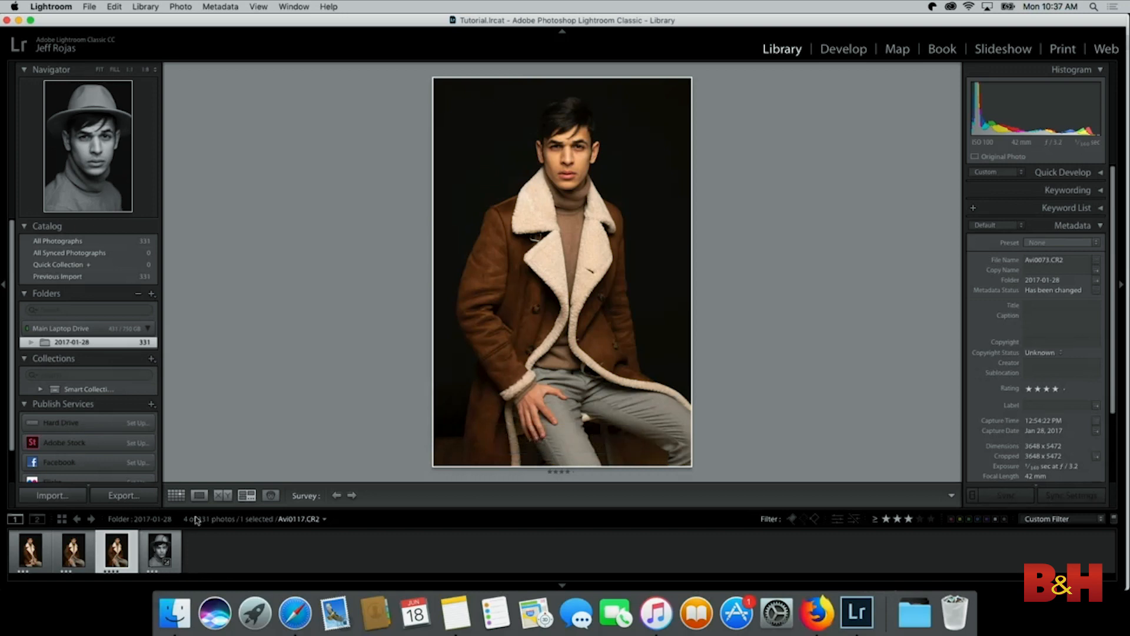
left_click(898, 519)
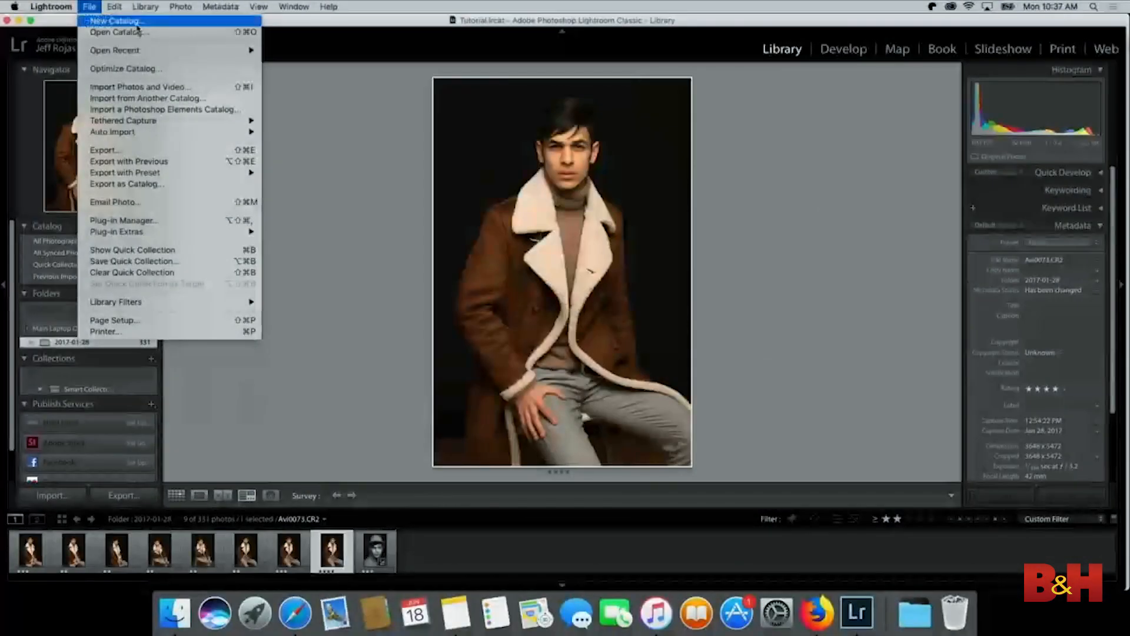
Create a new catalog named Tutorial 2 in a new Tutorial 2 folder inside Documents, continuing past the permission warning.
left_click(456, 127)
type("Tutorial 2")
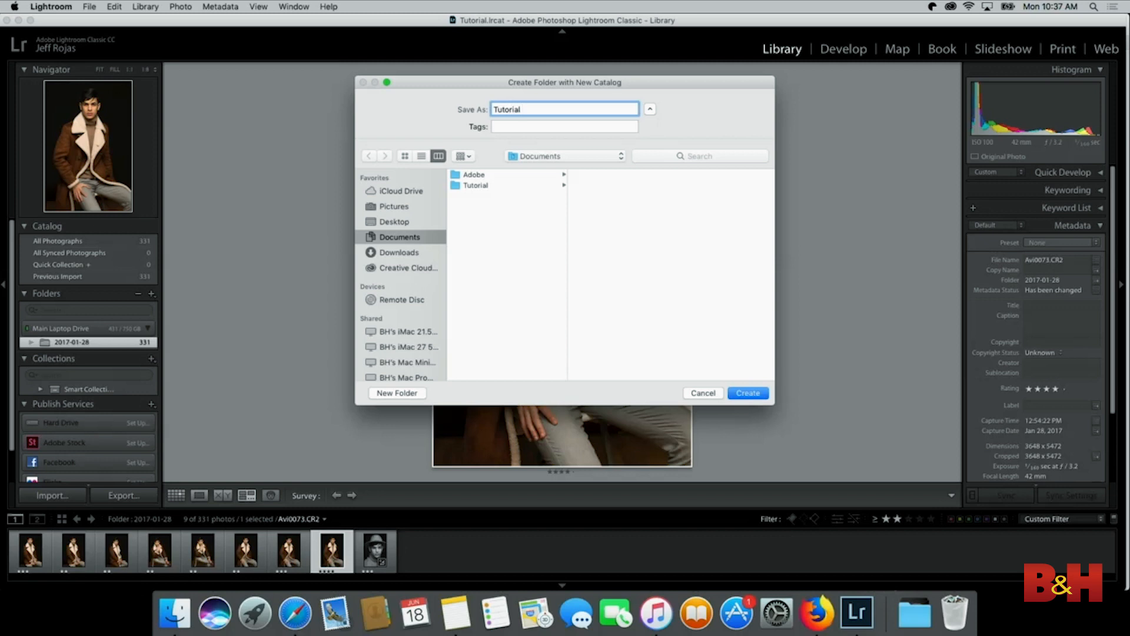
left_click(399, 396)
type("T")
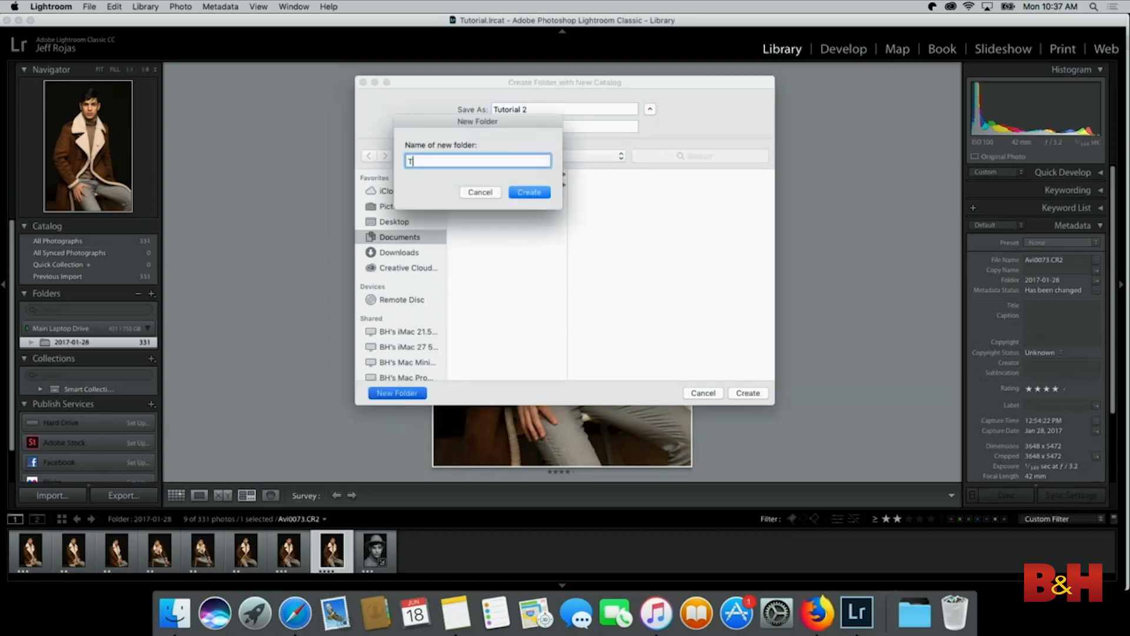
type("utorial 2")
left_click(543, 197)
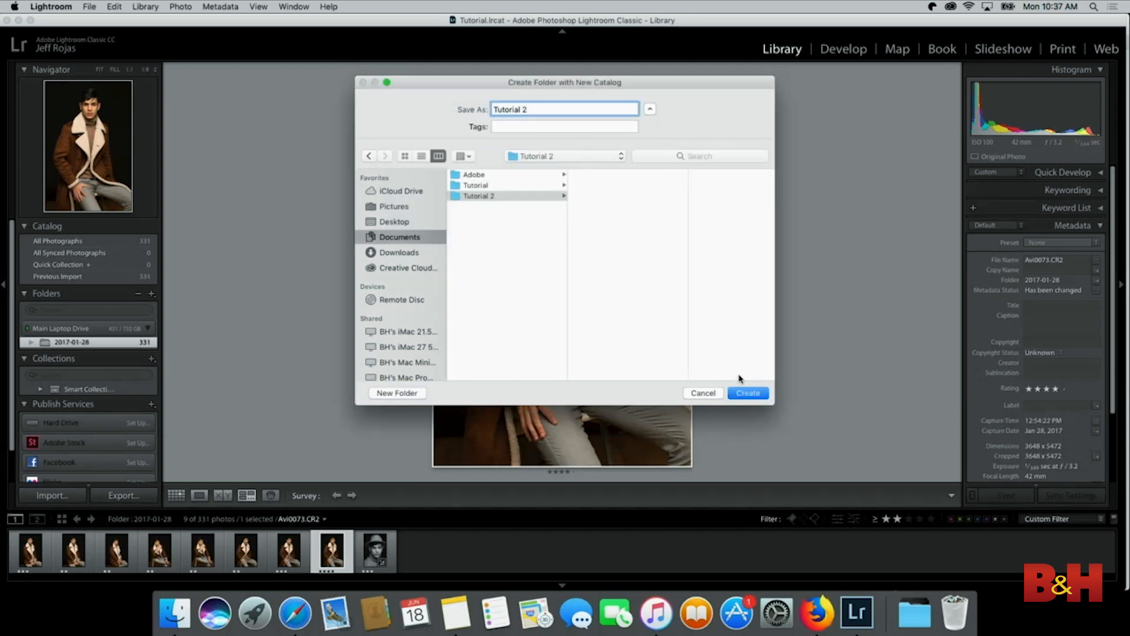
left_click(742, 396)
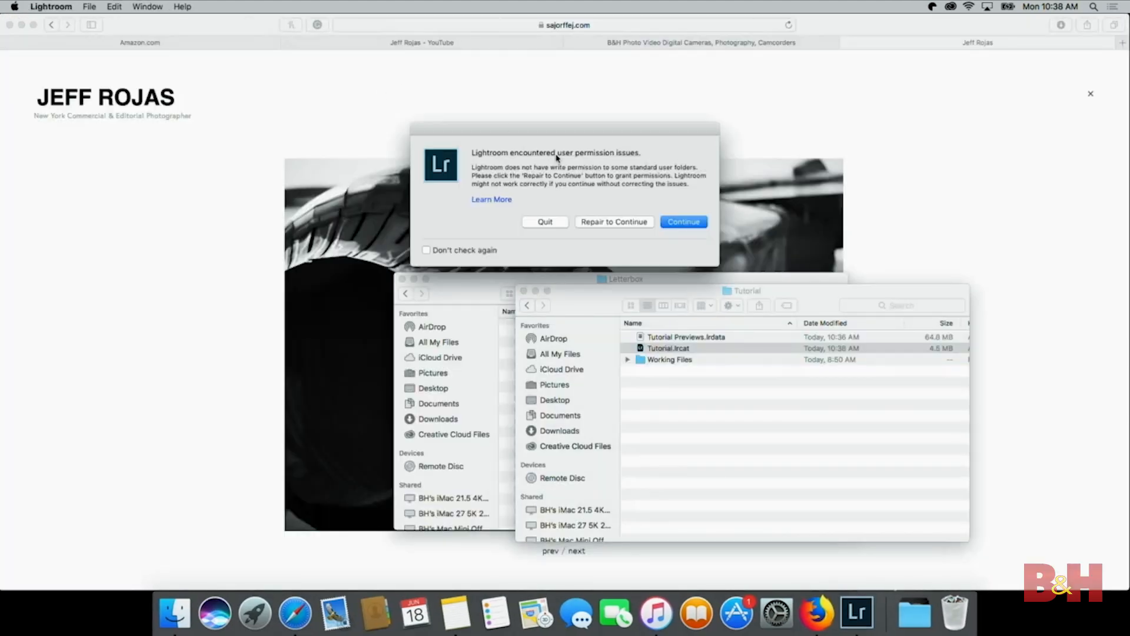
left_click(669, 225)
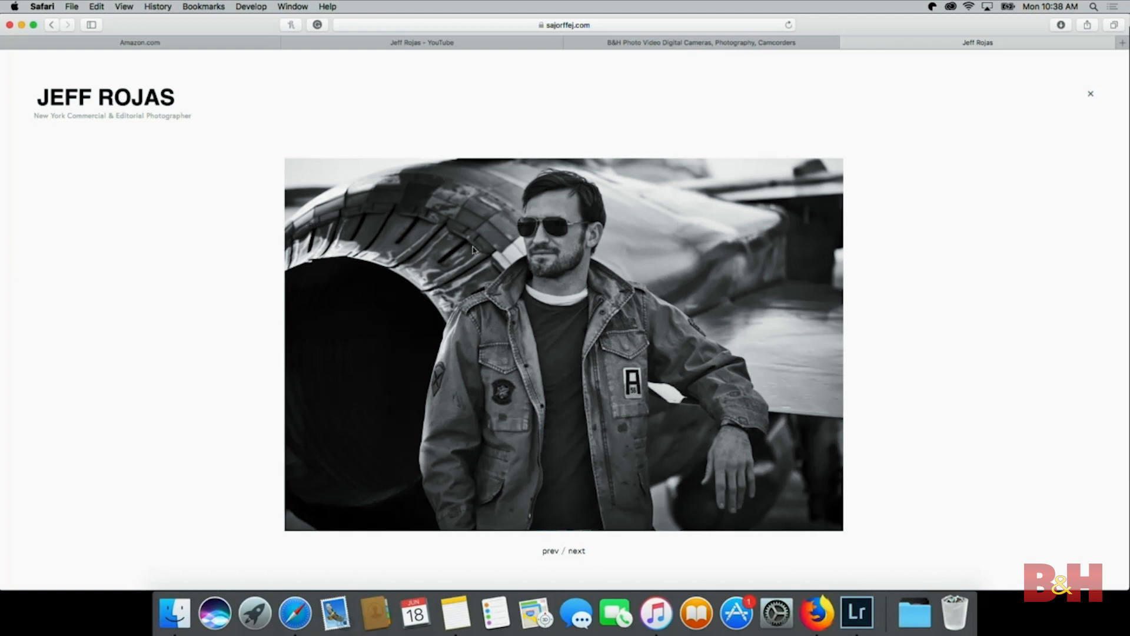
left_click(857, 612)
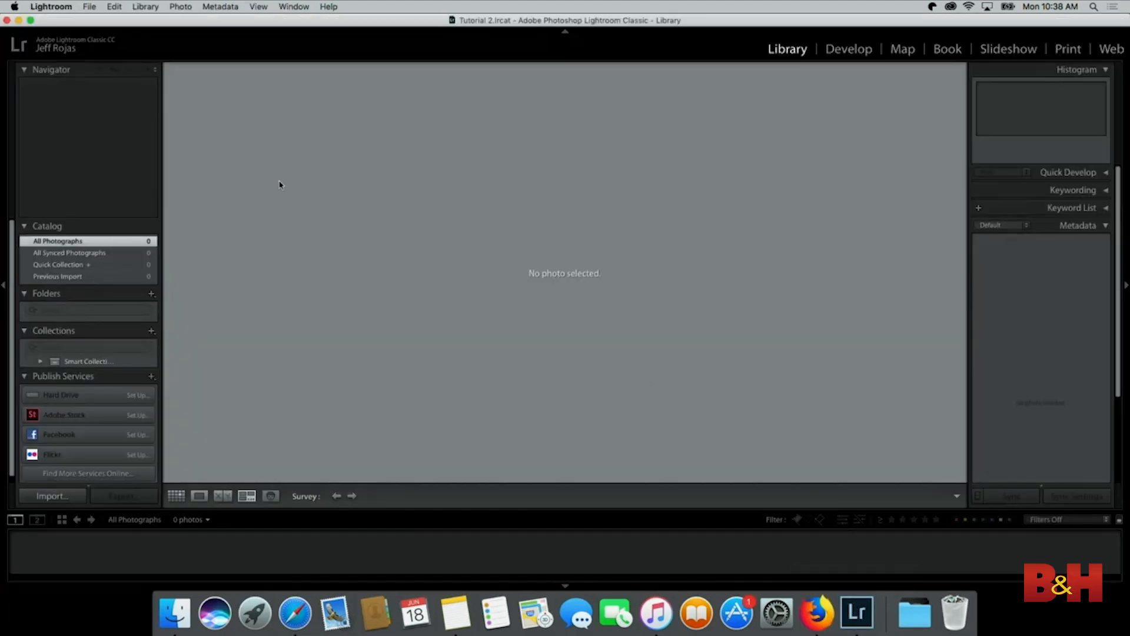
Import all photos from the 2017-07-27 folder under Tutorial/Working Files into the new catalog.
left_click(89, 7)
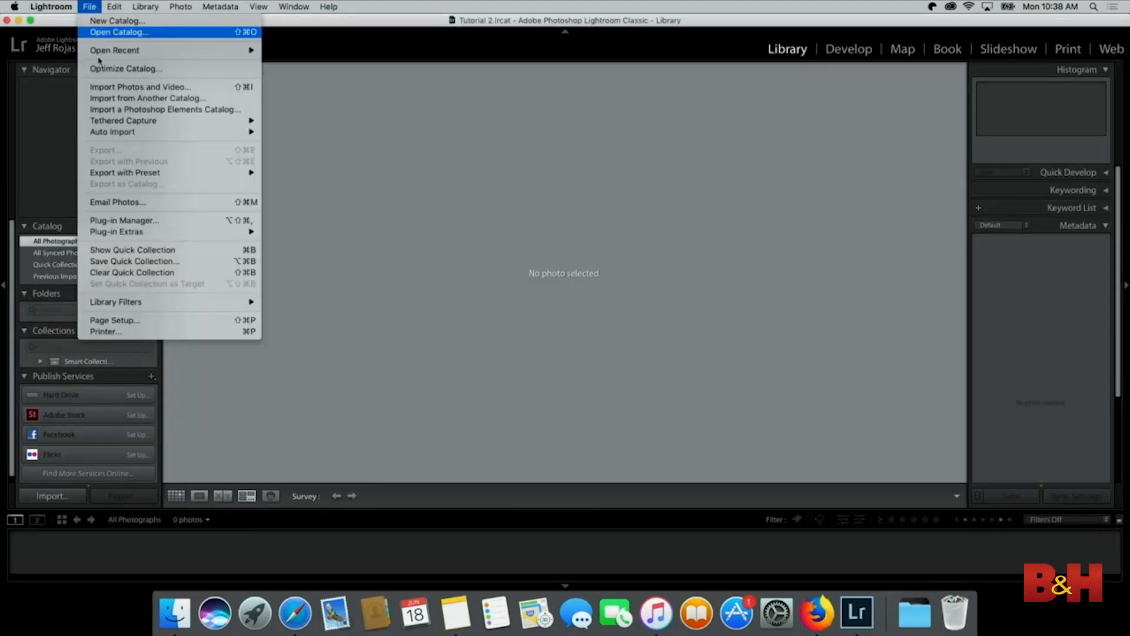
left_click(111, 86)
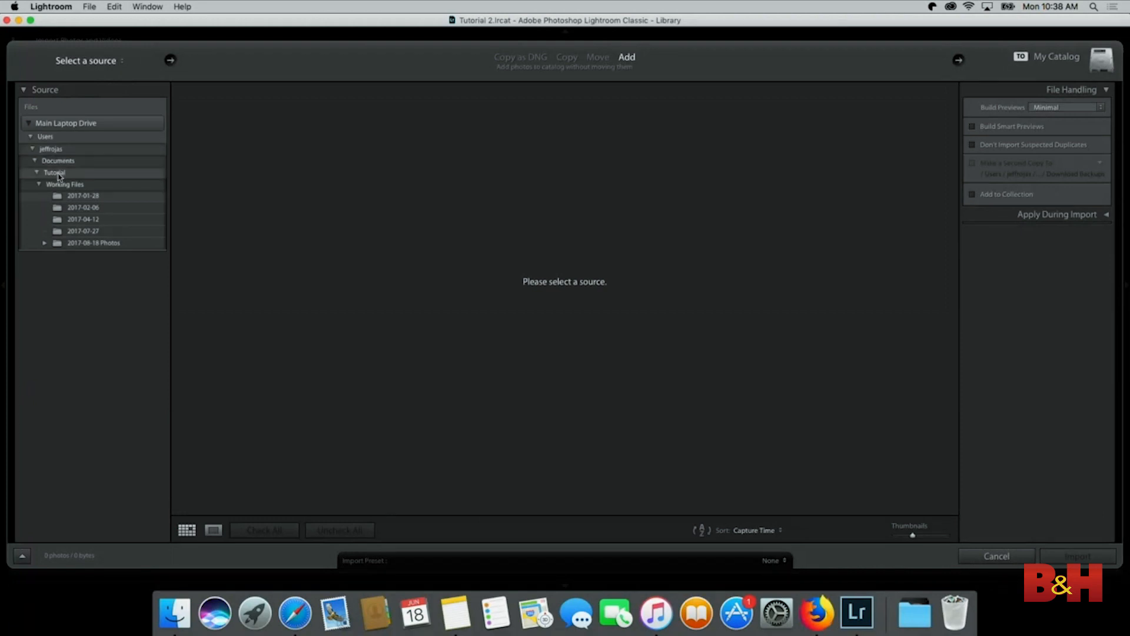
left_click(59, 173)
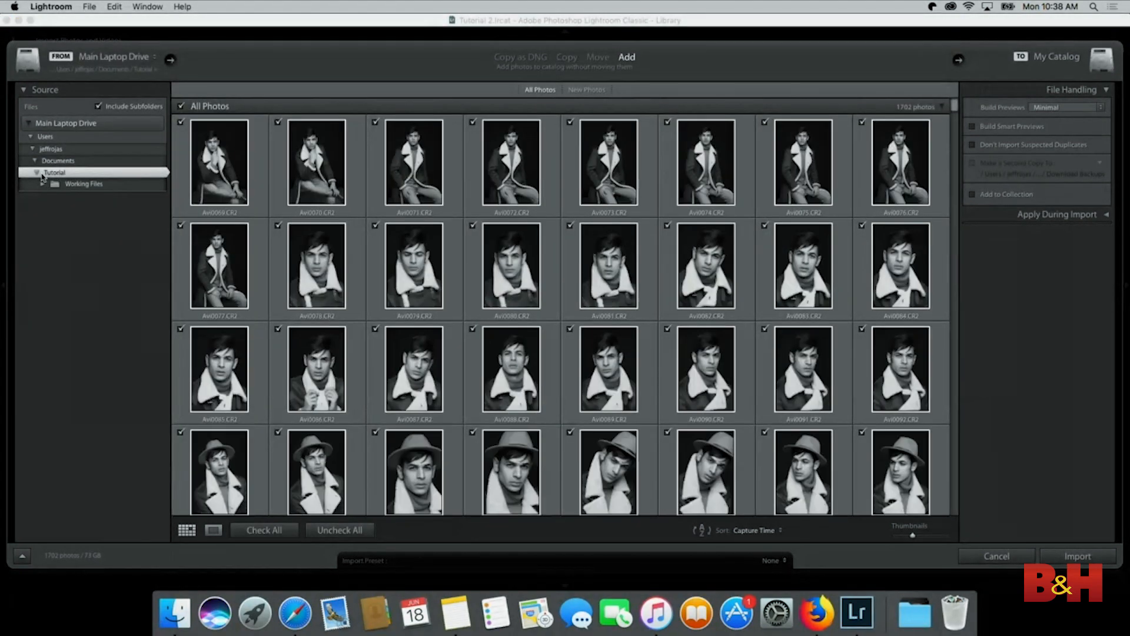
left_click(43, 184)
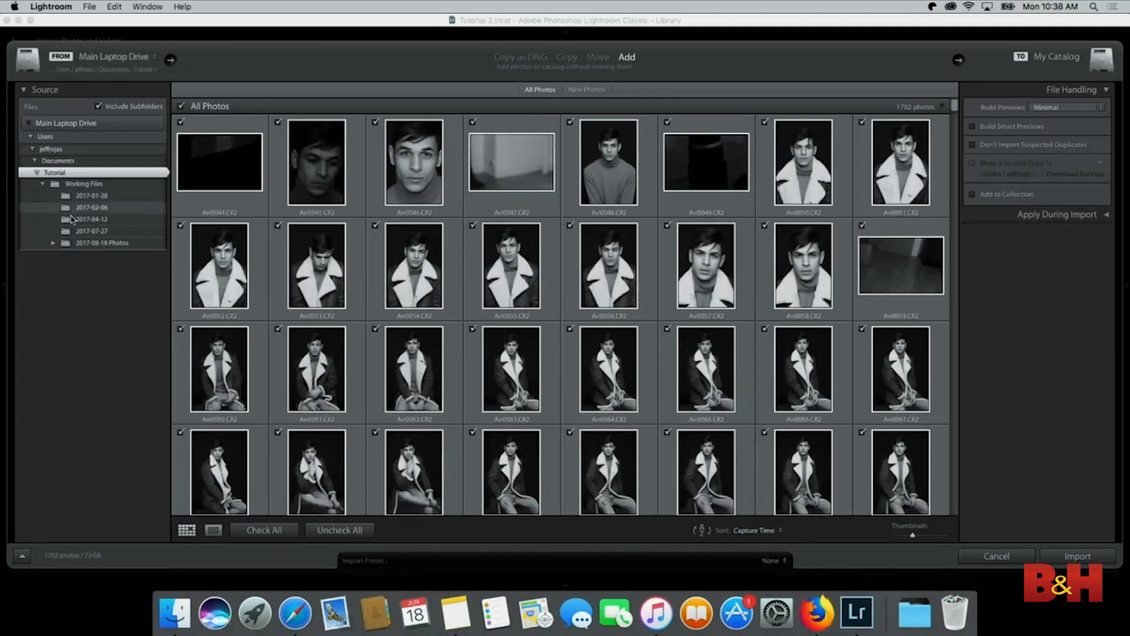
left_click(79, 233)
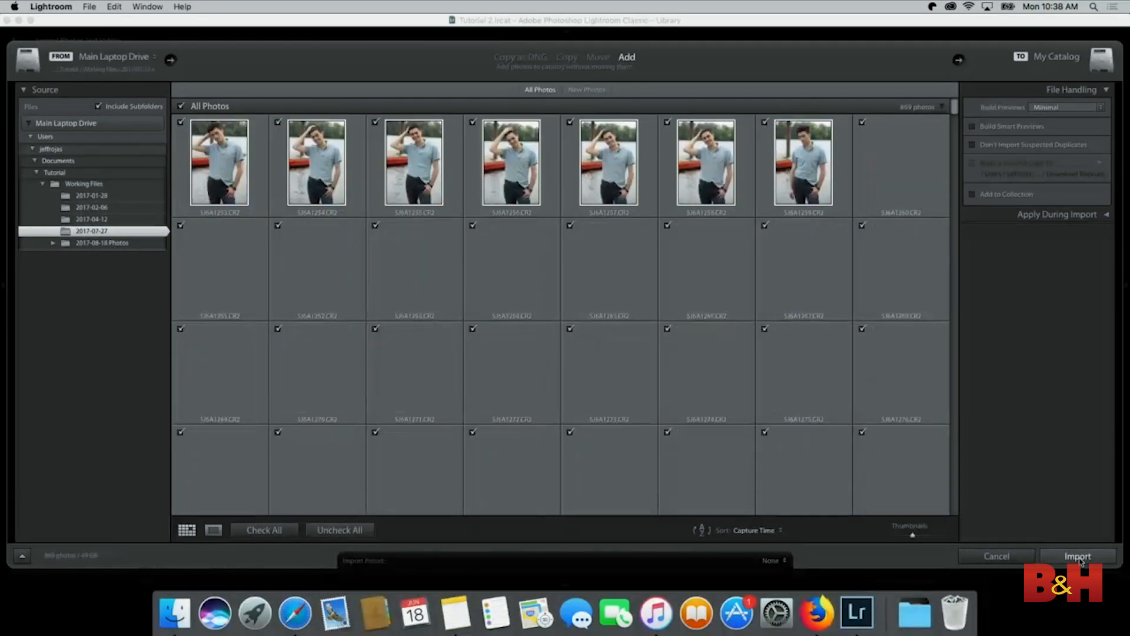
left_click(1081, 561)
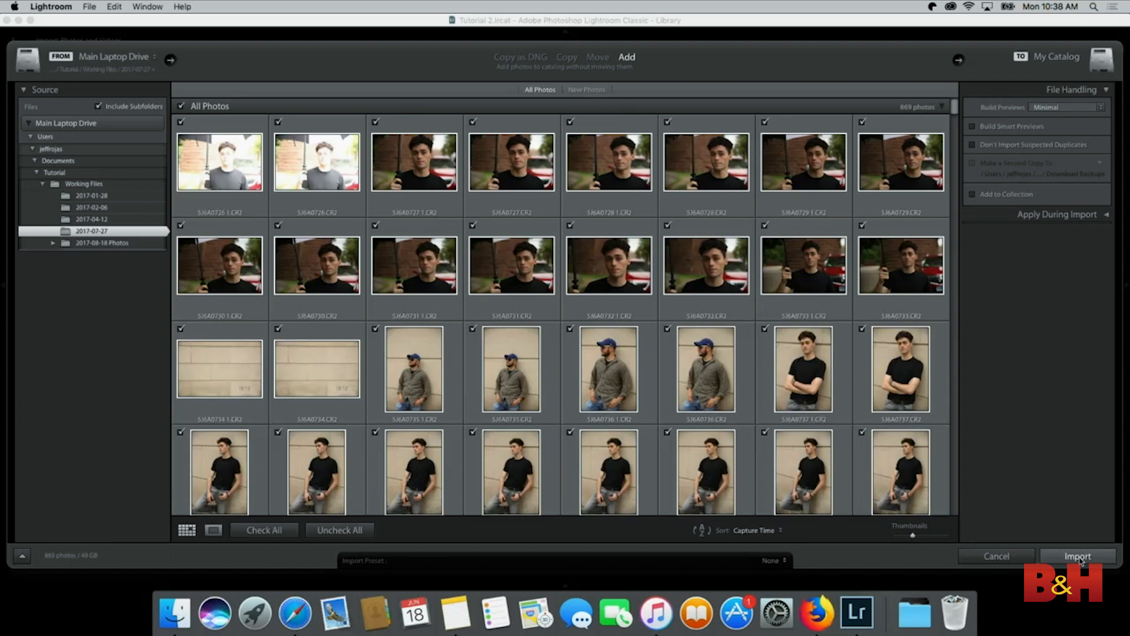
left_click(1079, 557)
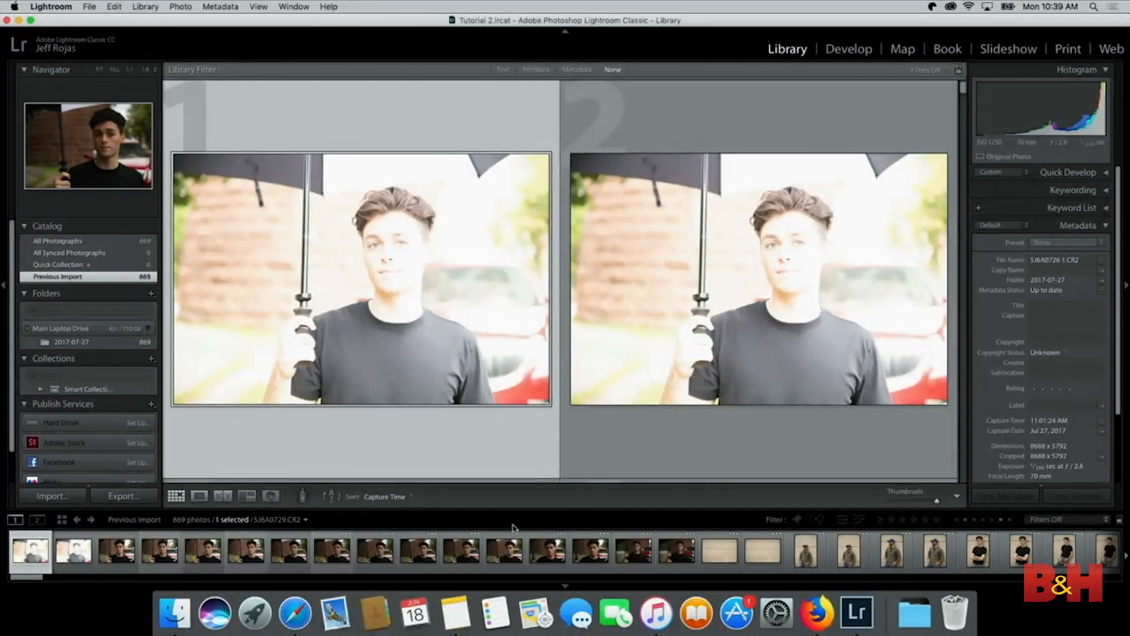
Look through the imported photos in the filmstrip and filter them to 3 stars and higher.
scroll(701, 550, "down", 10)
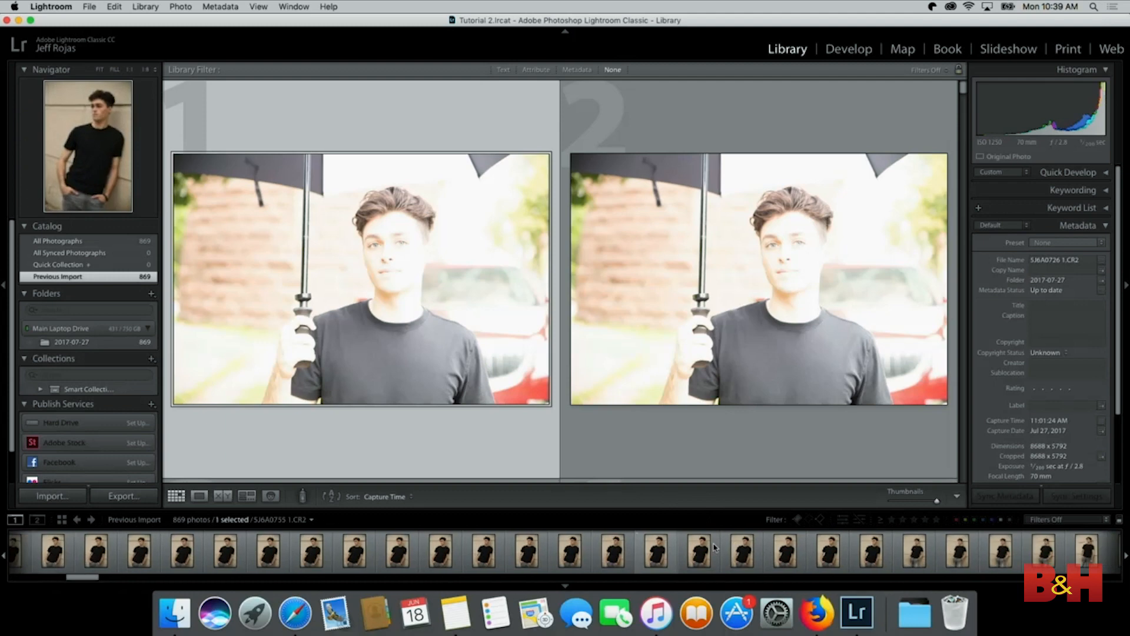
scroll(714, 551, "down", 10)
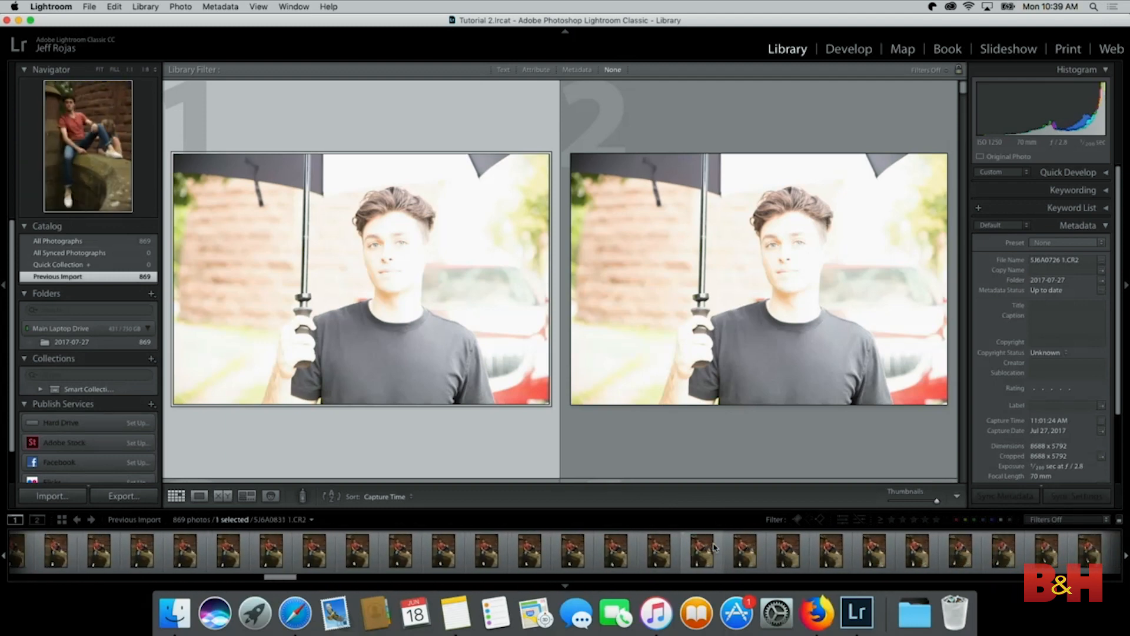
scroll(836, 543, "down", 10)
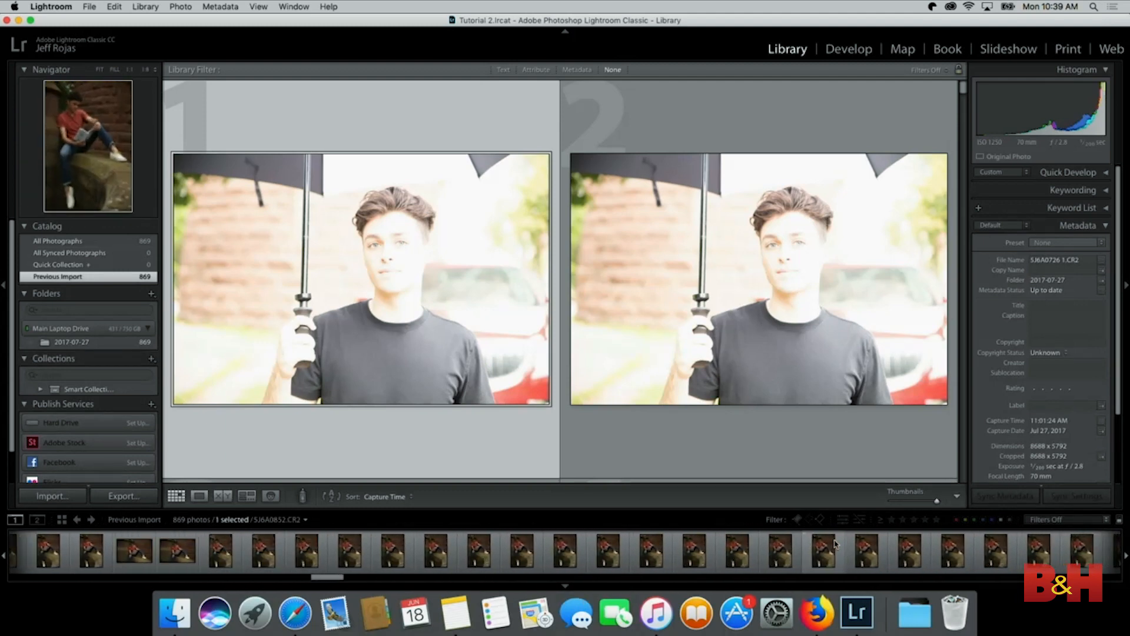
scroll(836, 543, "down", 10)
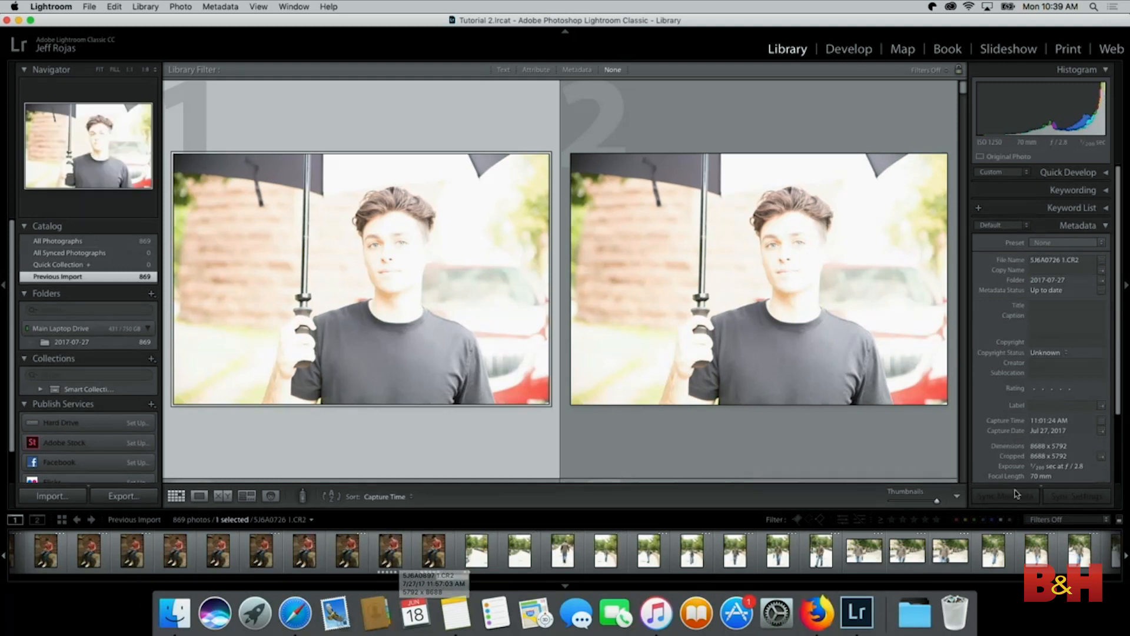
left_click(917, 520)
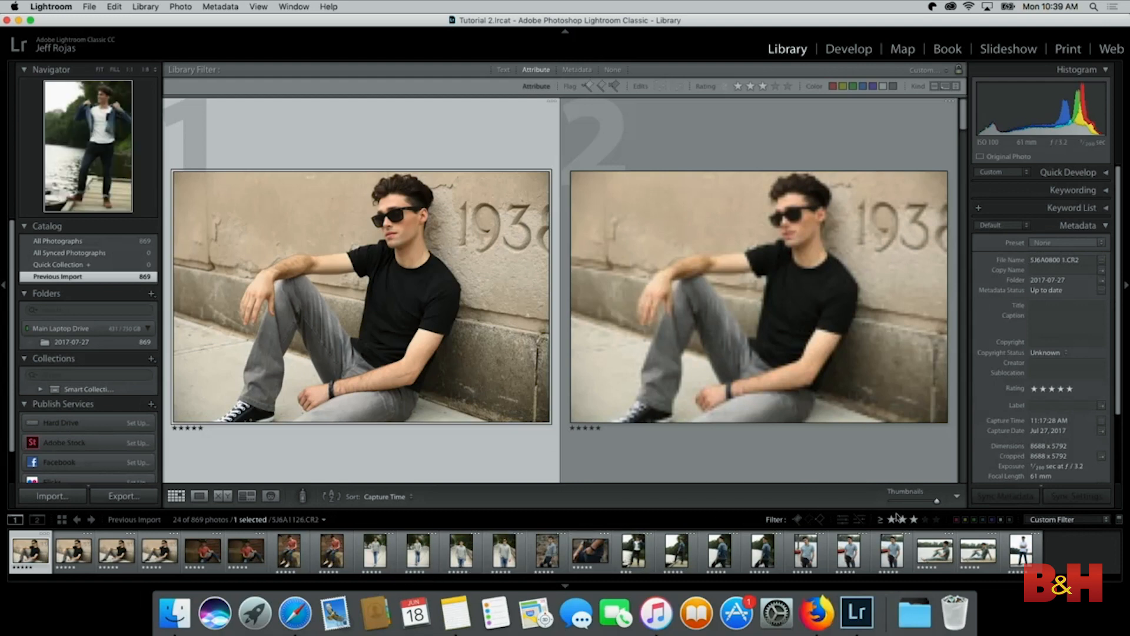
Preview the seated dock photo SJ6A1295.CR2 full screen, then select the denim jacket photo SJ6A1181.CR2.
left_click(970, 555)
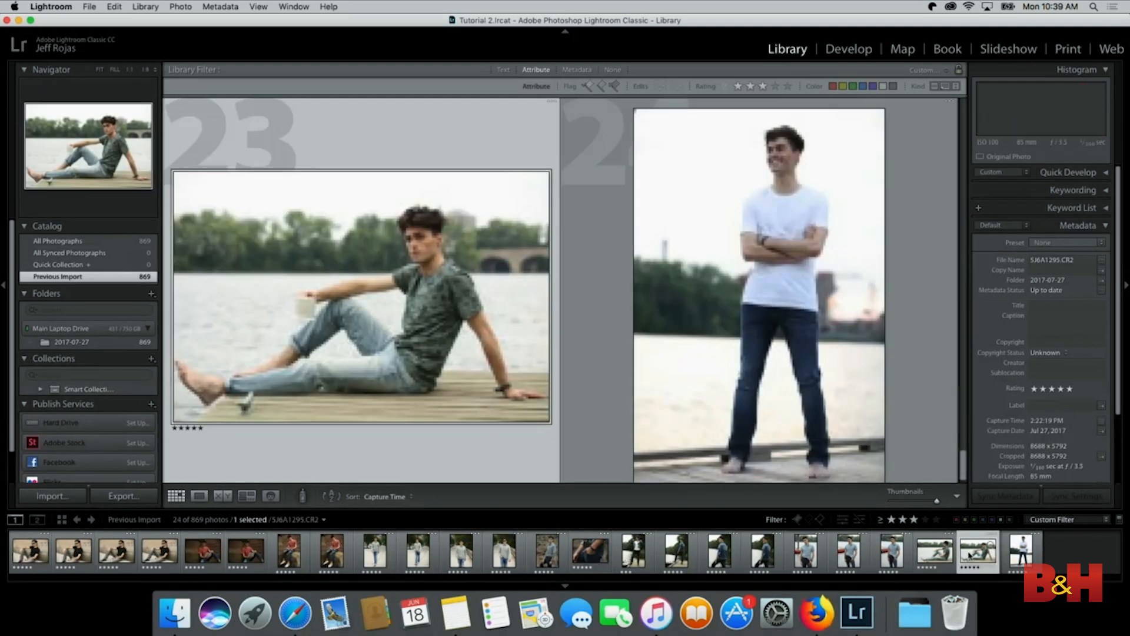
key("f")
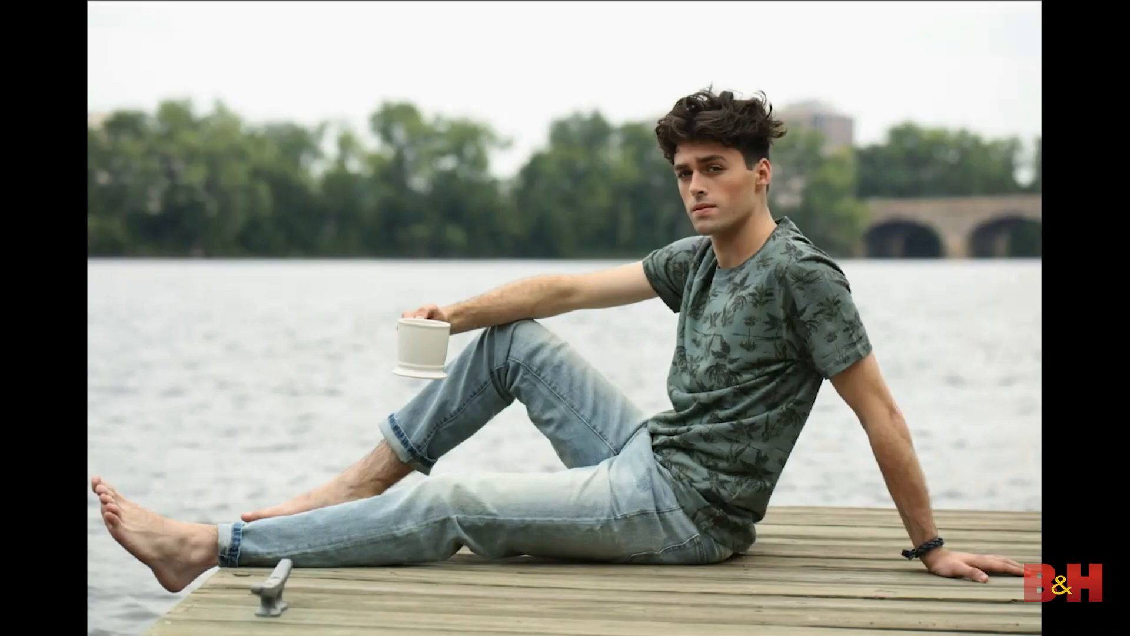
key("f")
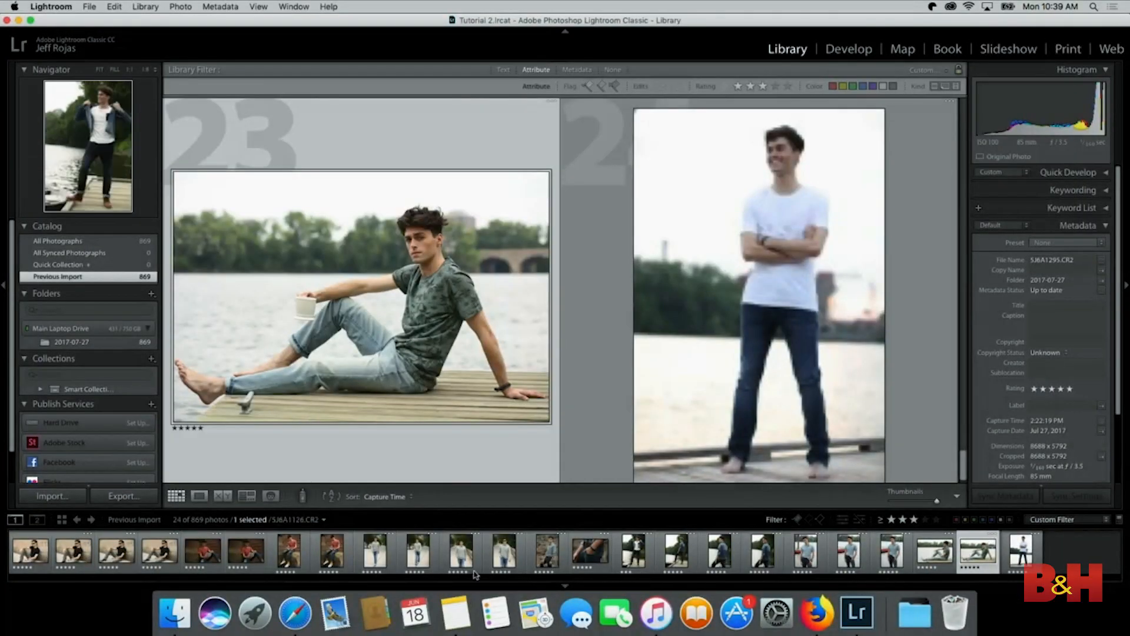
left_click(676, 550)
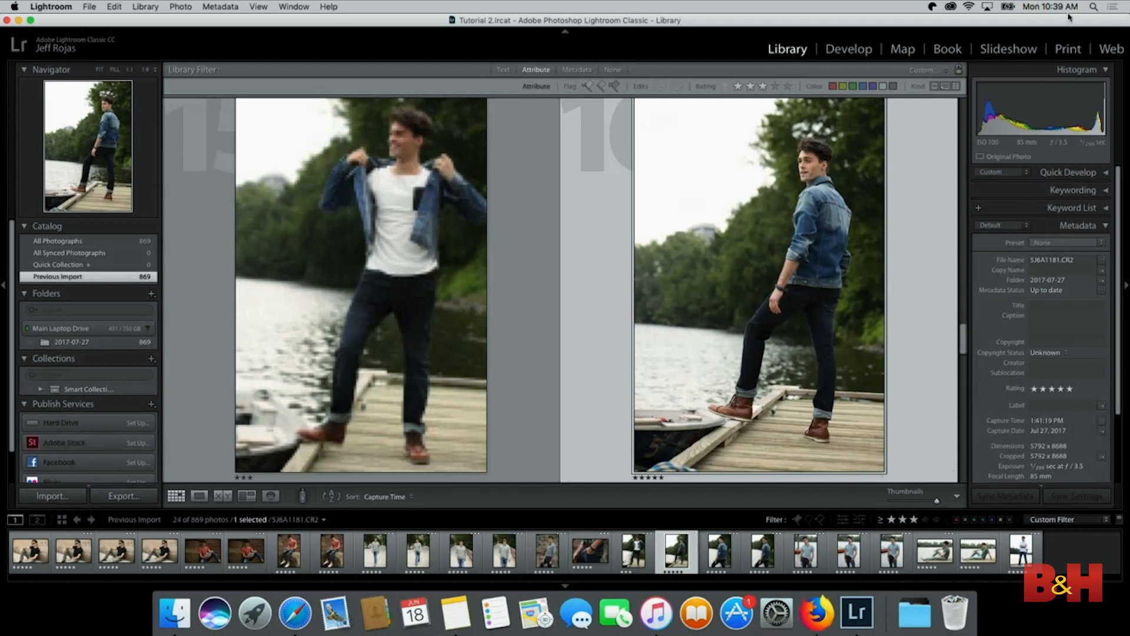
Launch Adobe Lightroom CC, compare its edited denim jacket dock photo with the unedited one, and return to Lightroom Classic.
left_click(1093, 6)
type("lightroom")
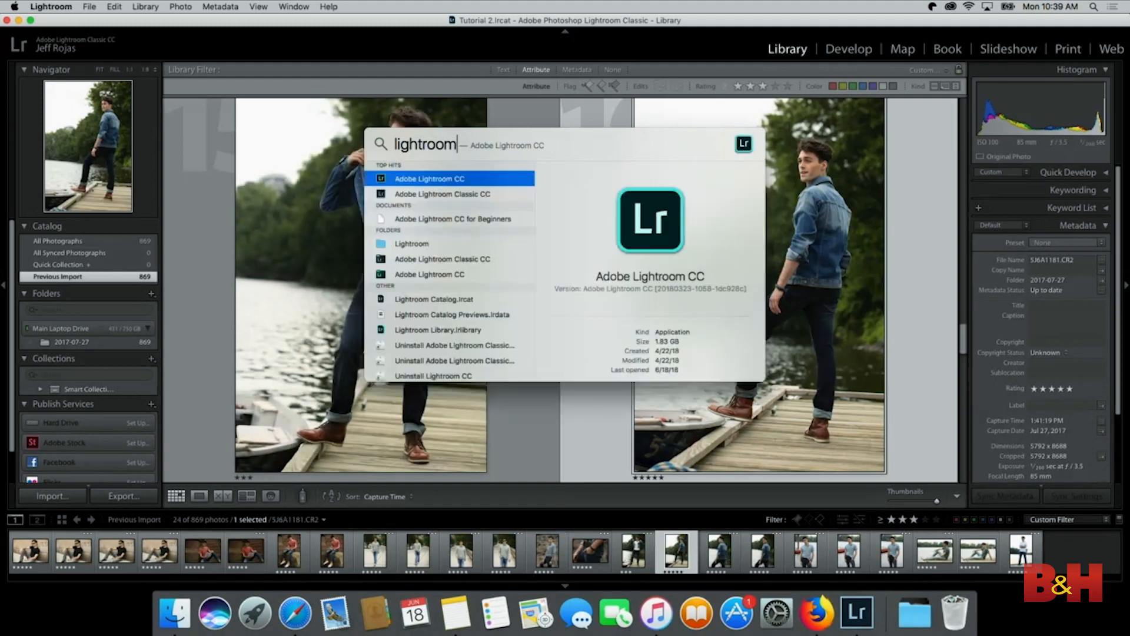
key("Return")
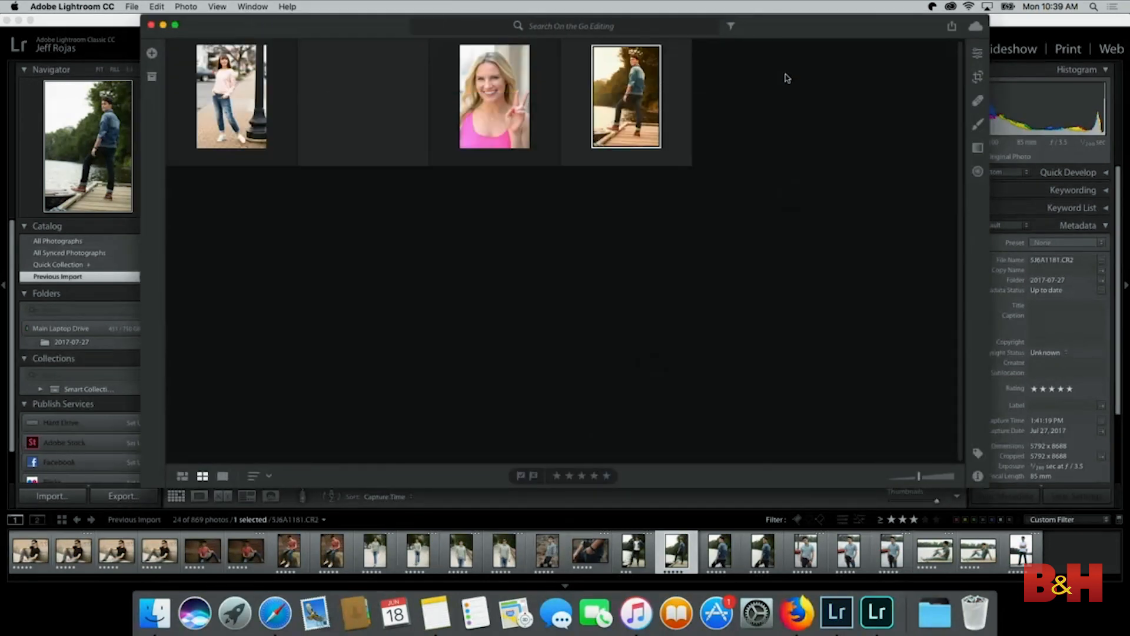
double_click(636, 97)
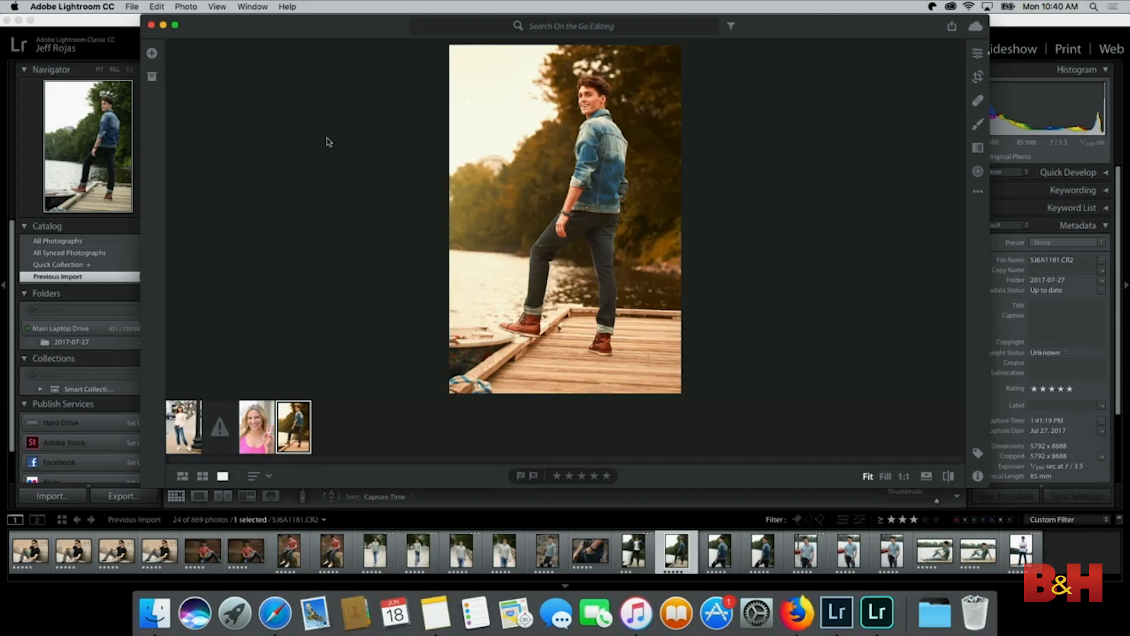
left_click_drag(279, 35, 524, 472)
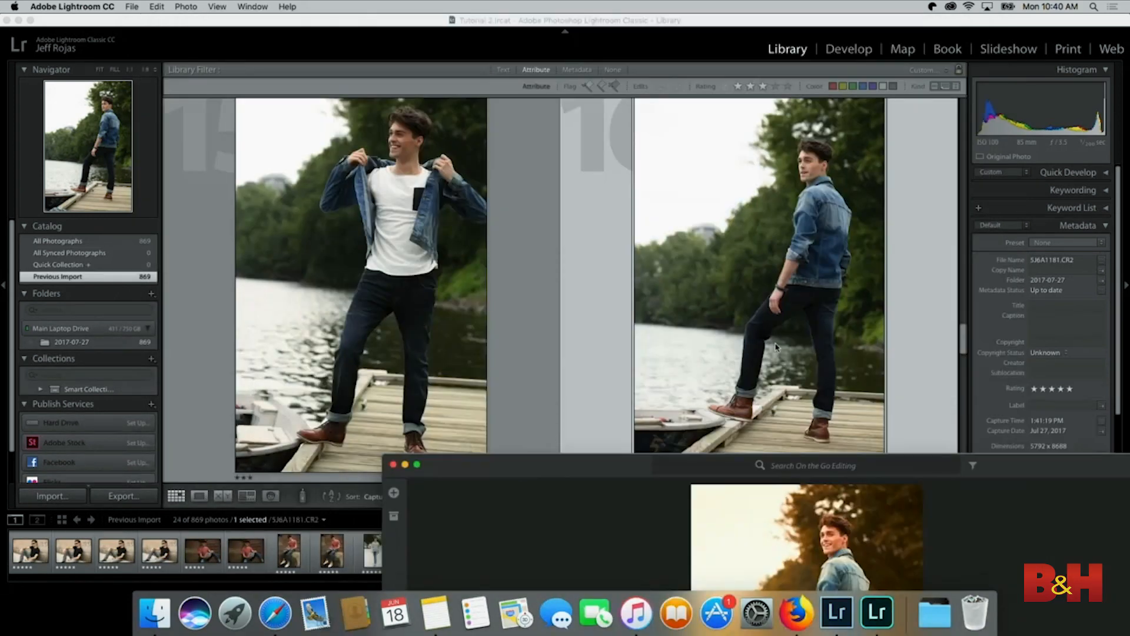
left_click(936, 219)
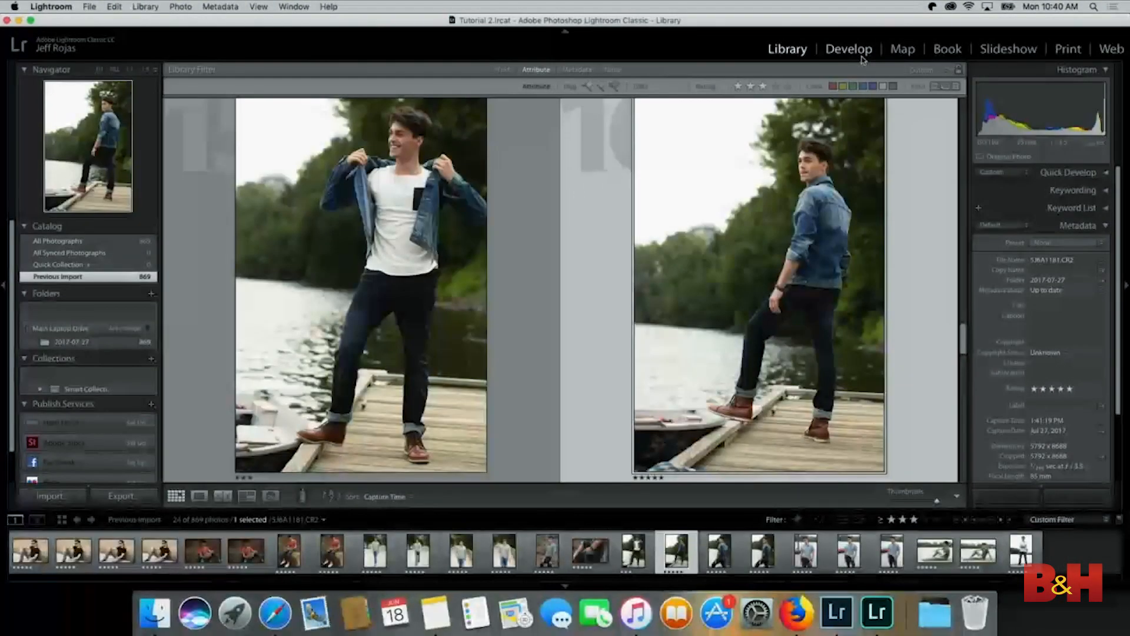
Open SJ6A1181.CR2 in the Develop module and toggle the highlight and shadow clipping indicators on the histogram.
left_click(862, 57)
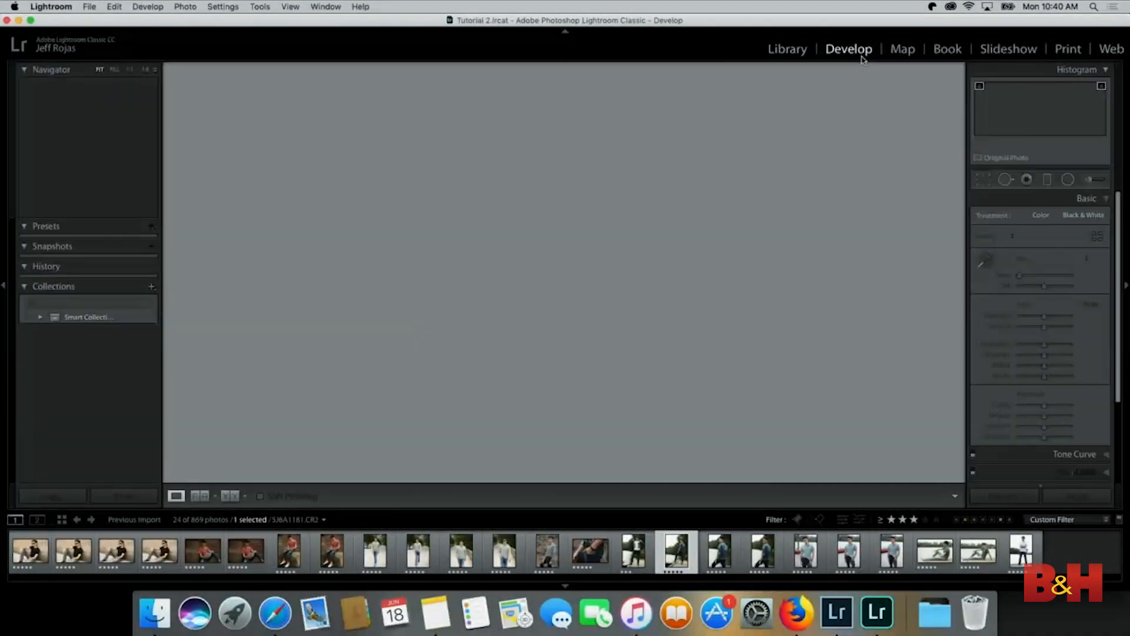
scroll(1025, 270, "down", 1)
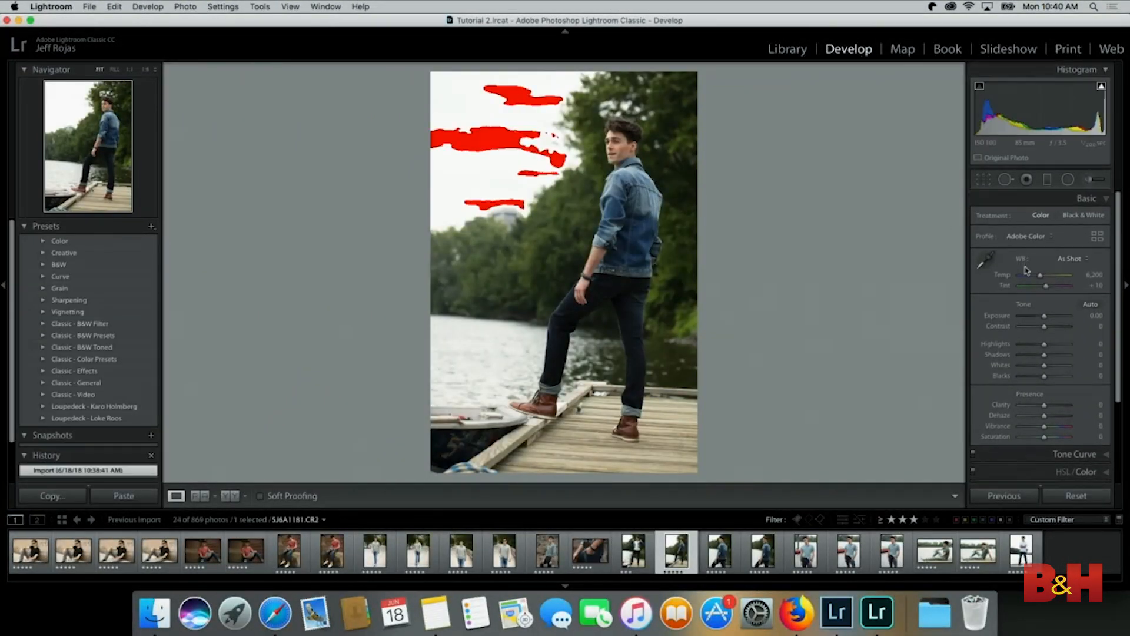
left_click(1103, 89)
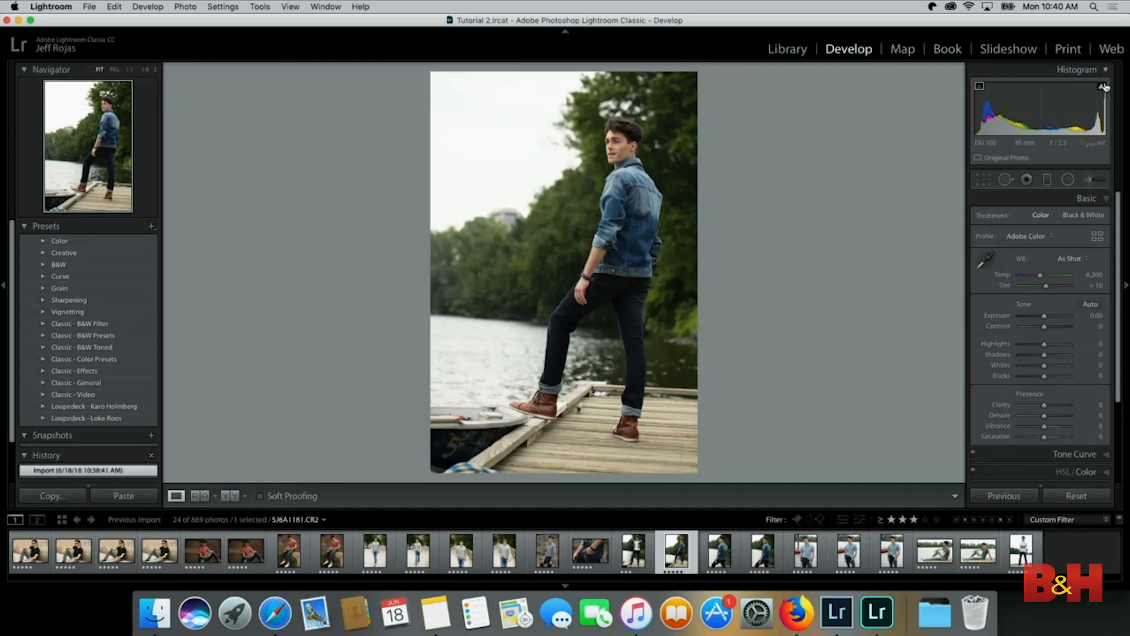
mouse_move(1099, 90)
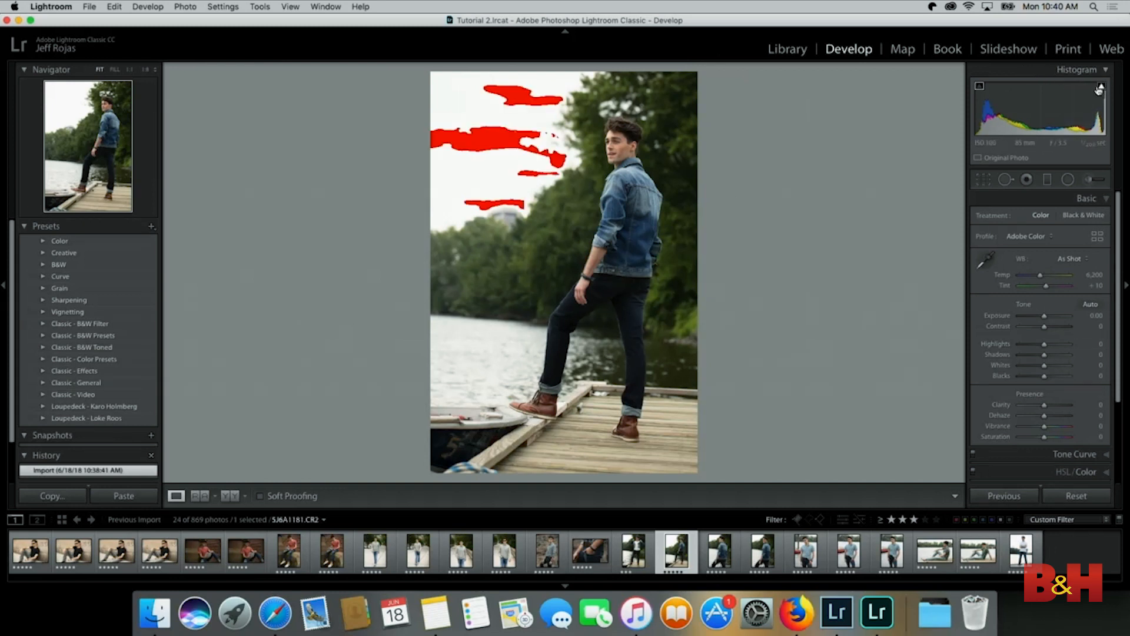
left_click(981, 88)
Try Exposure at -2.70 and -3.85 and Highlights at -18 to examine clipping, undoing each change.
mouse_move(1048, 320)
left_mouse_down()
mouse_move(1072, 317)
mouse_move(1037, 322)
left_mouse_up()
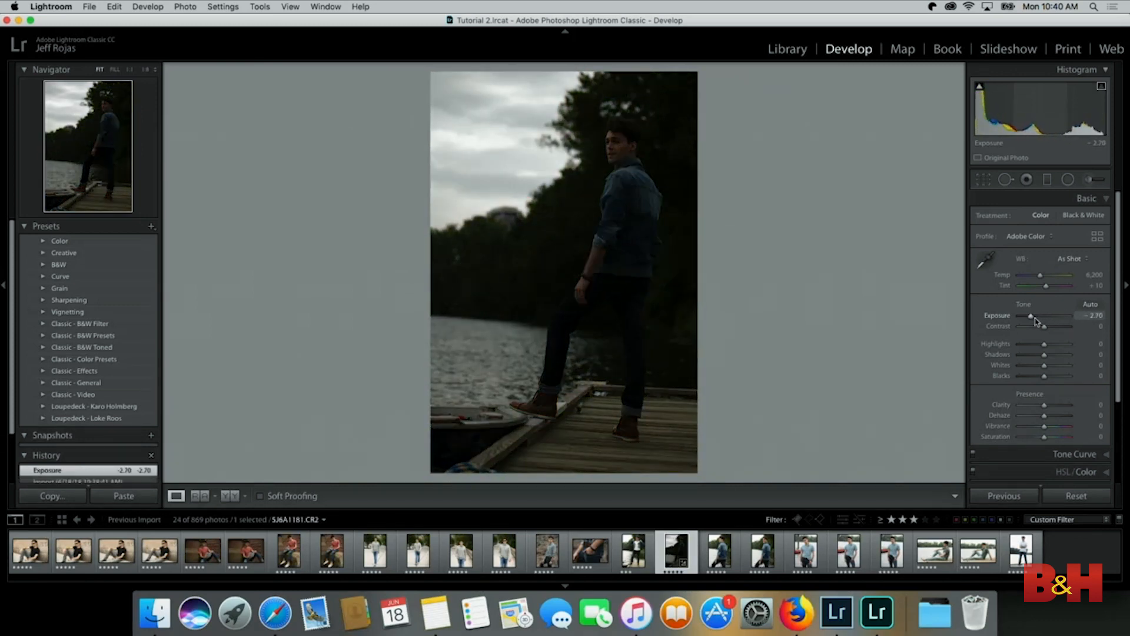
key("super+z")
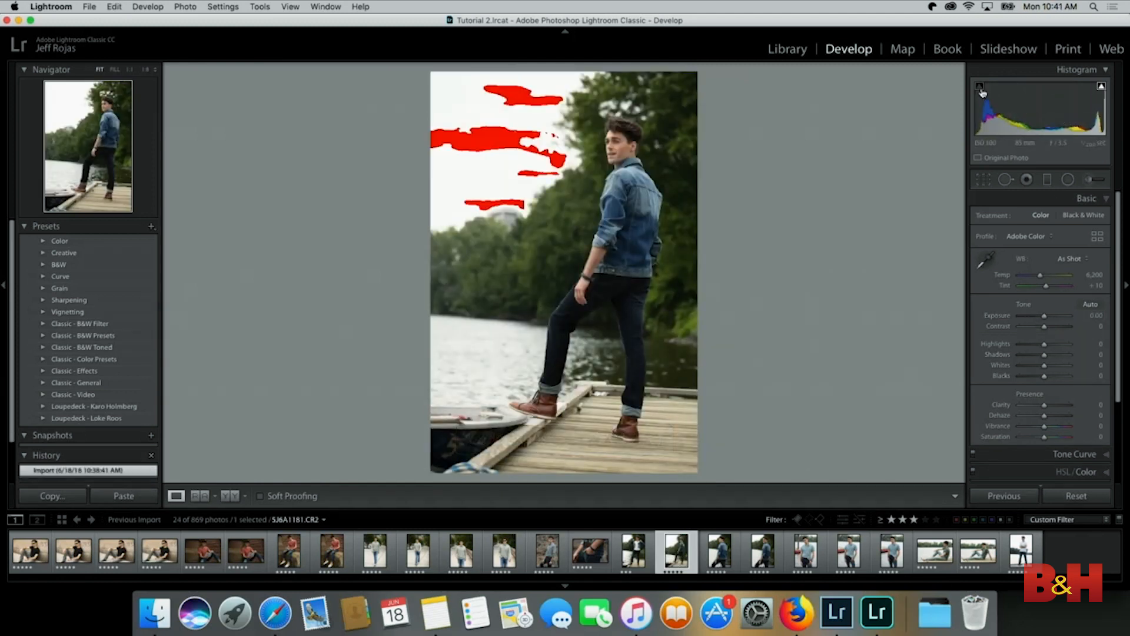
left_click_drag(1043, 321, 1024, 323)
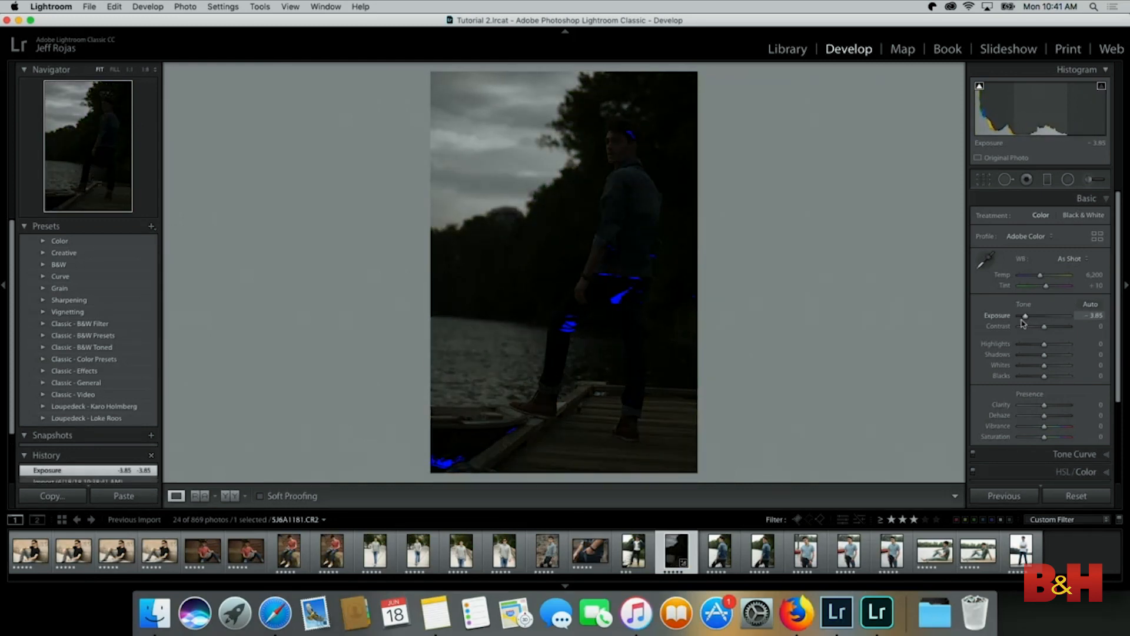
key("cmd+z")
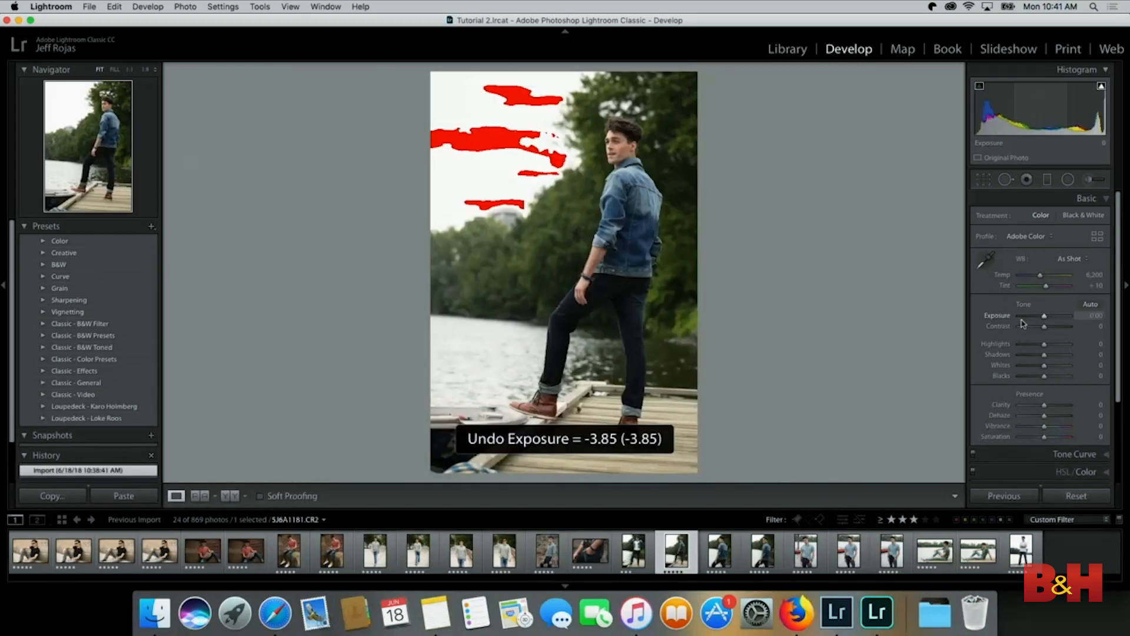
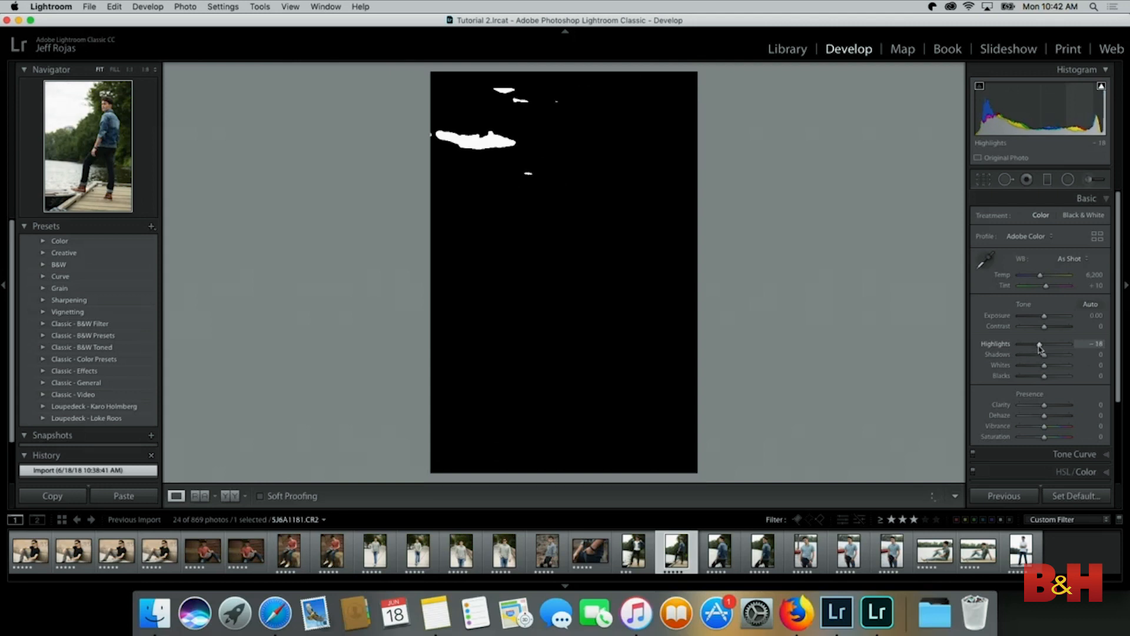
key("super+z")
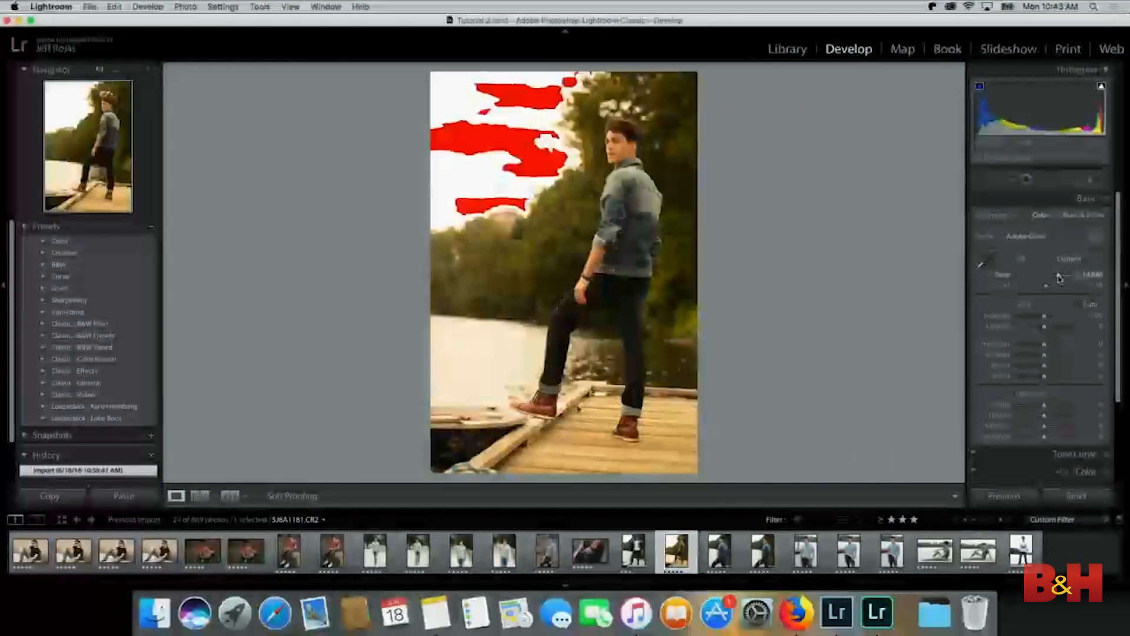
Warm the photo's white balance by setting Temp to 9,367 and Tint to +30.
left_click_drag(1059, 278, 1057, 278)
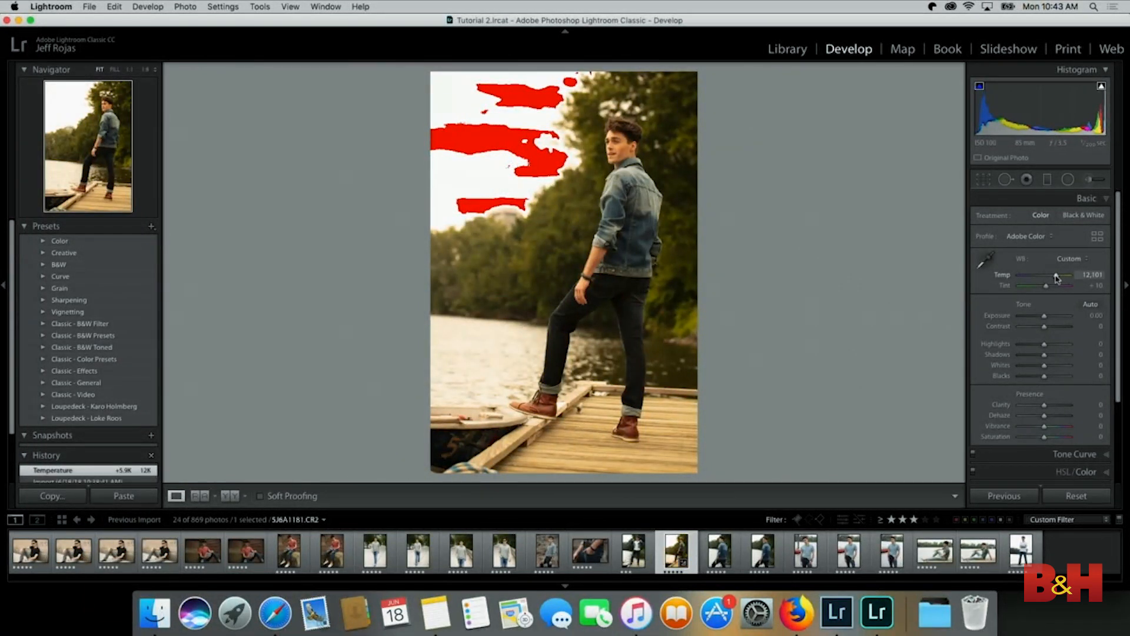
left_click_drag(1057, 278, 1054, 278)
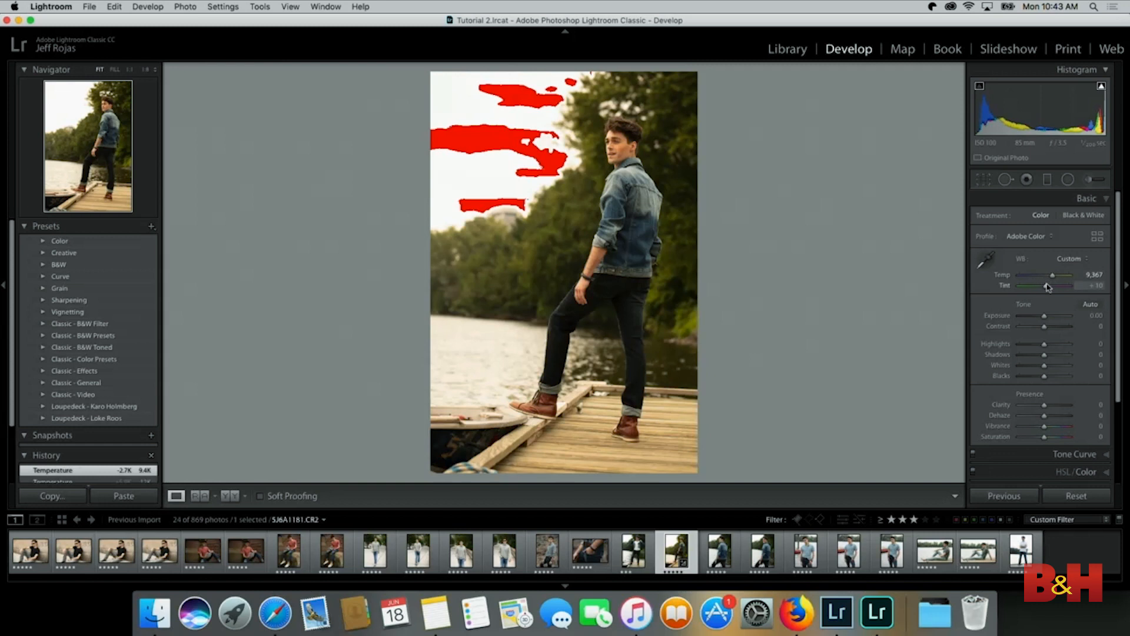
left_click_drag(1048, 287, 1052, 287)
Adjust the red color range in HSL/Color, setting Saturation to -37 and Luminance to +38.
scroll(1104, 339, "down", 5)
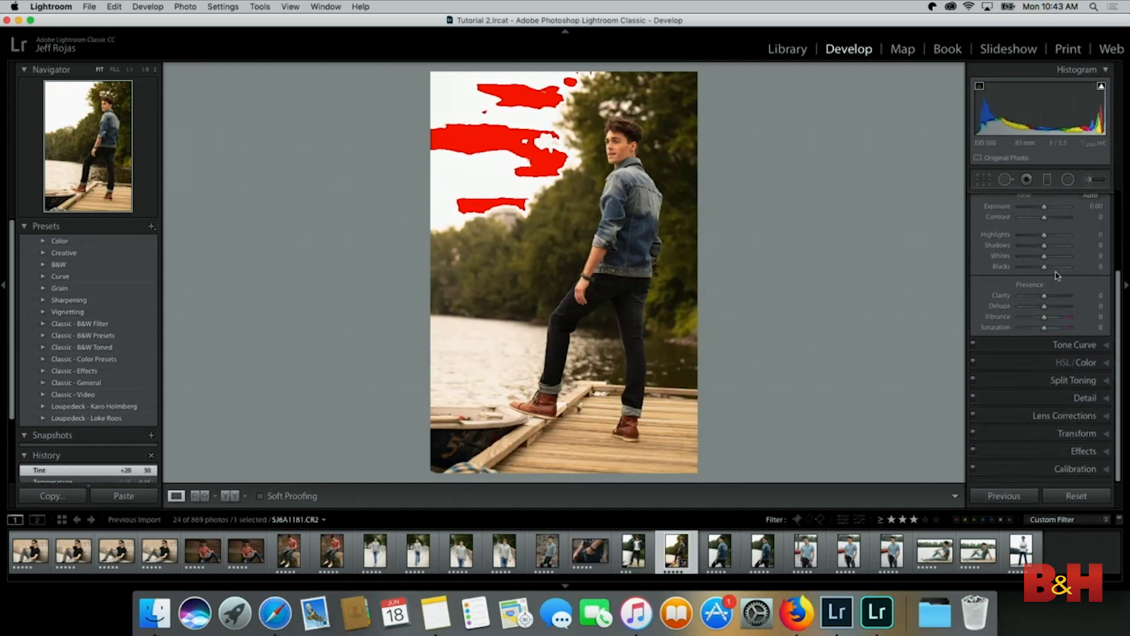
left_click(1103, 345)
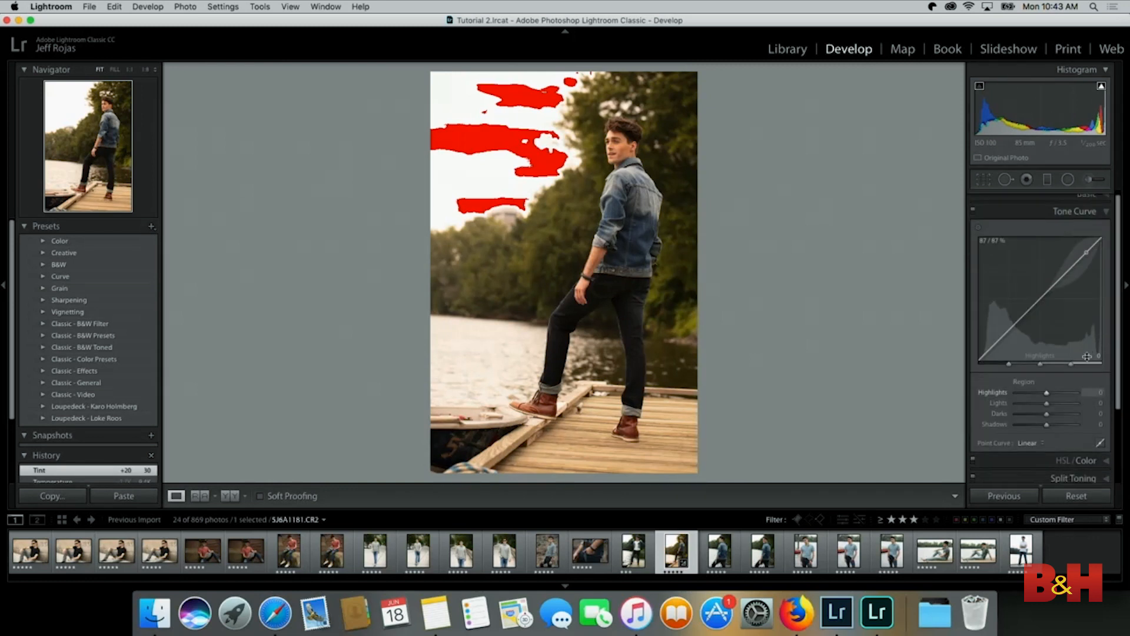
scroll(1088, 357, "down", 3)
scroll(1088, 358, "down", 2)
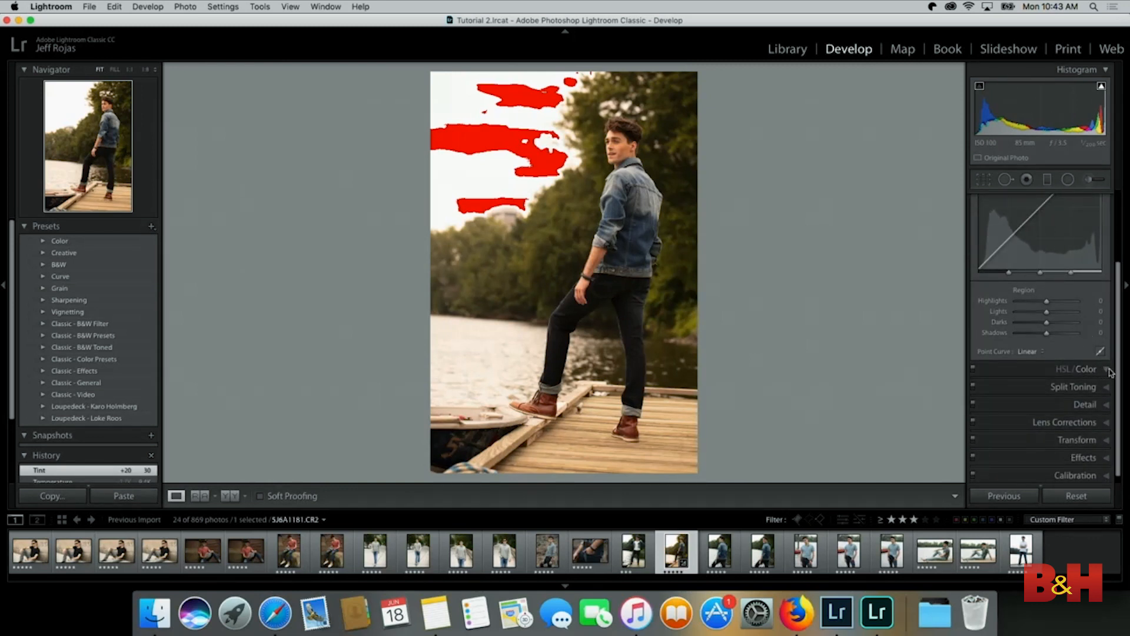
left_click(1111, 372)
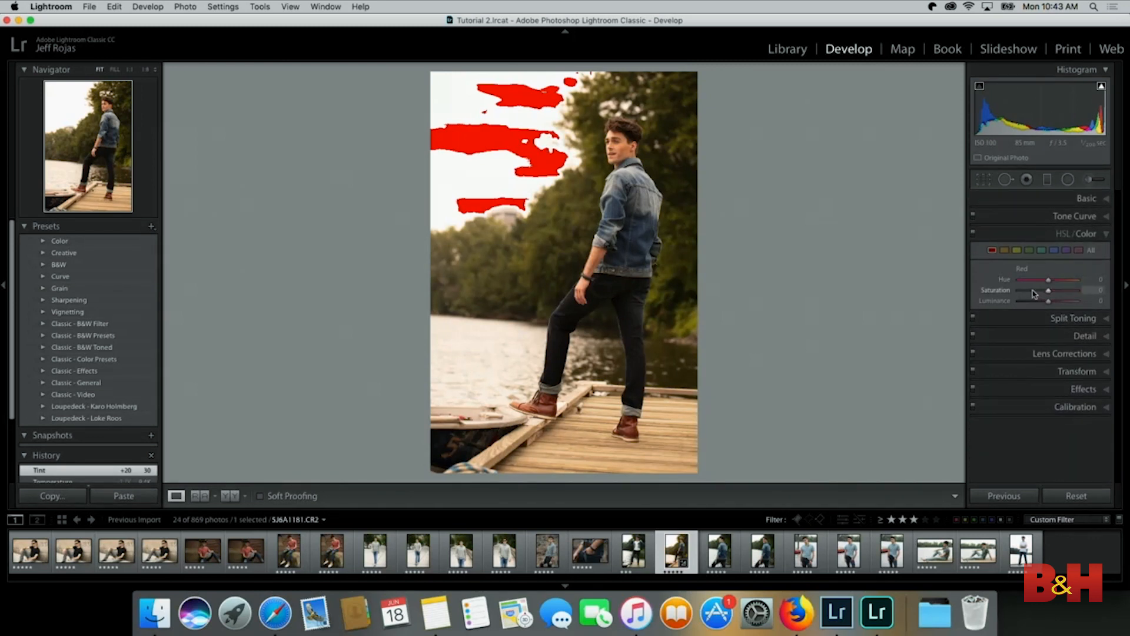
left_click_drag(1029, 292, 1060, 304)
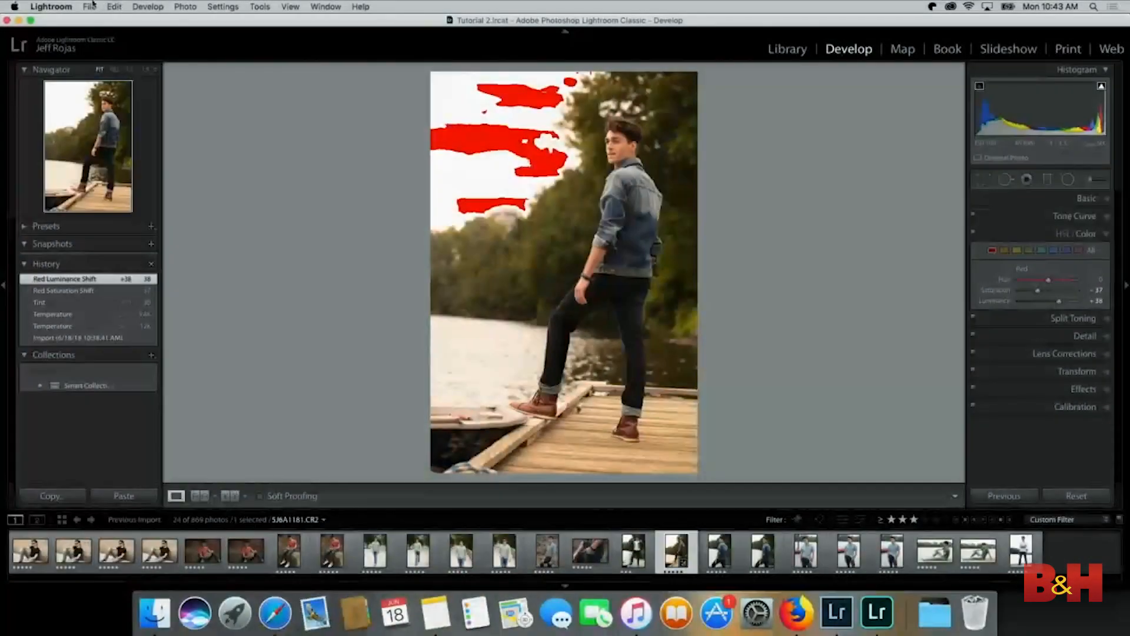
Start a tethered capture session named Studio Session with default settings and set its Develop Settings to Same as previous.
left_click(89, 8)
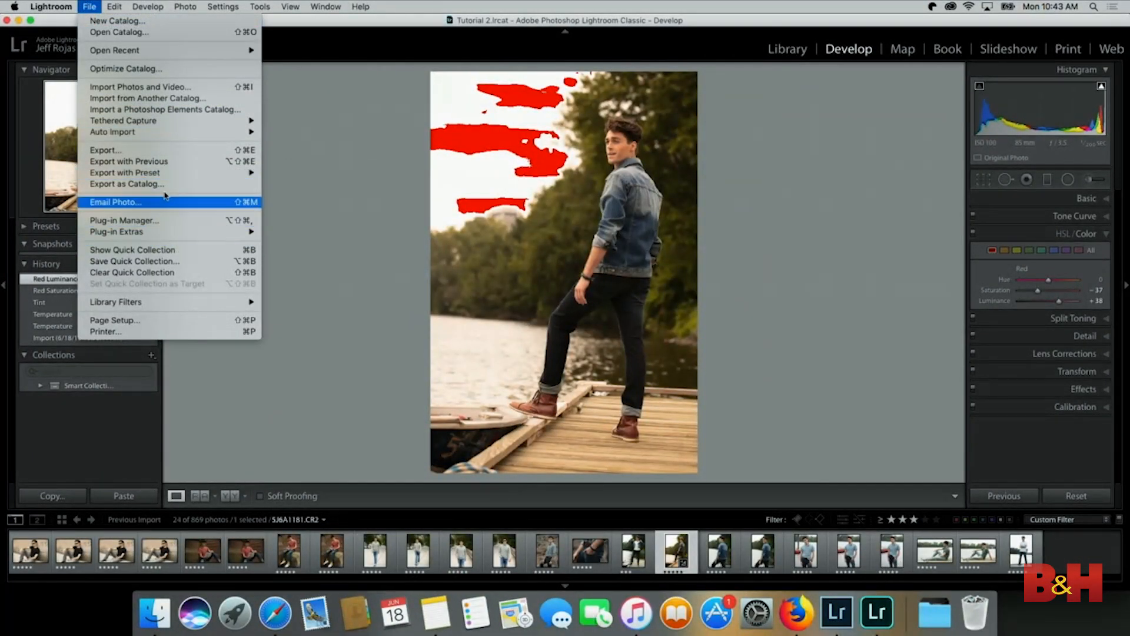
left_click(294, 121)
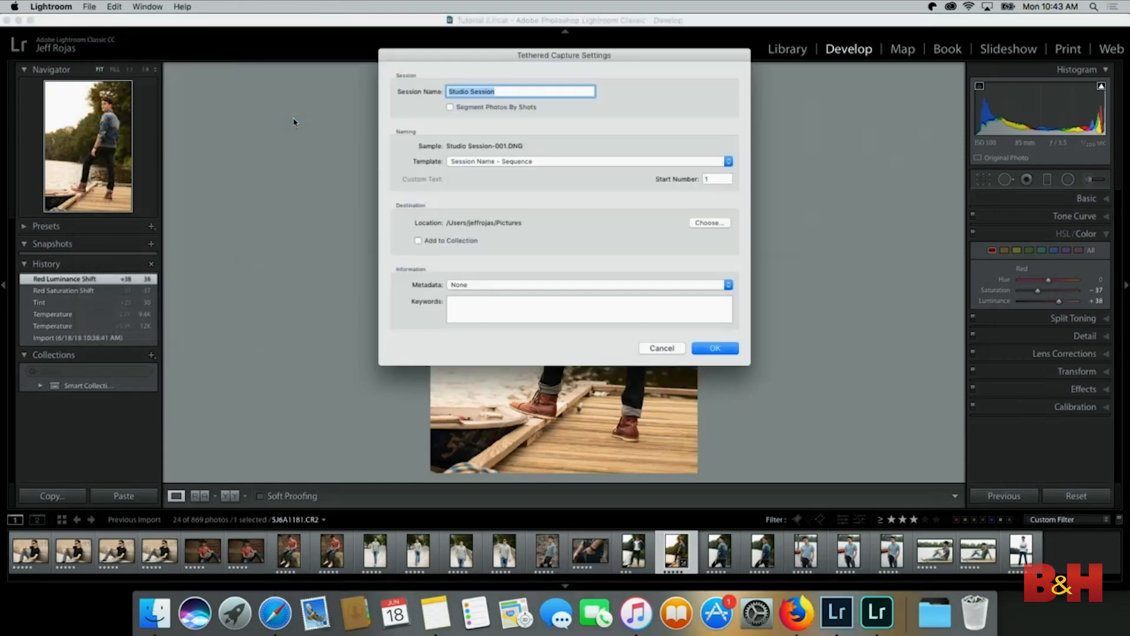
left_click(724, 348)
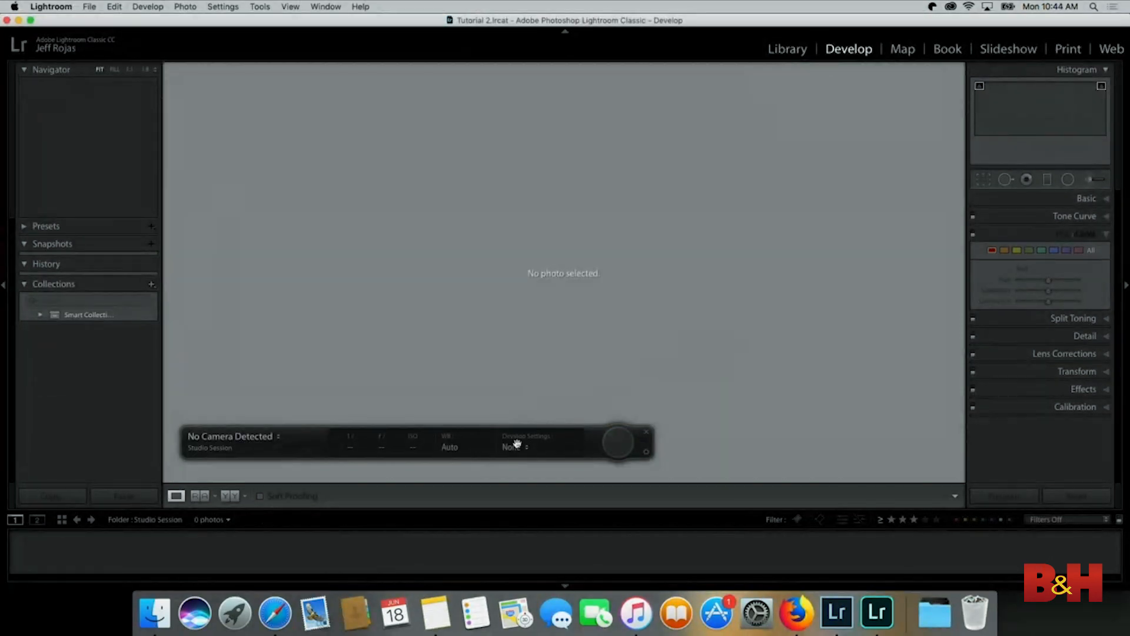
left_click(524, 448)
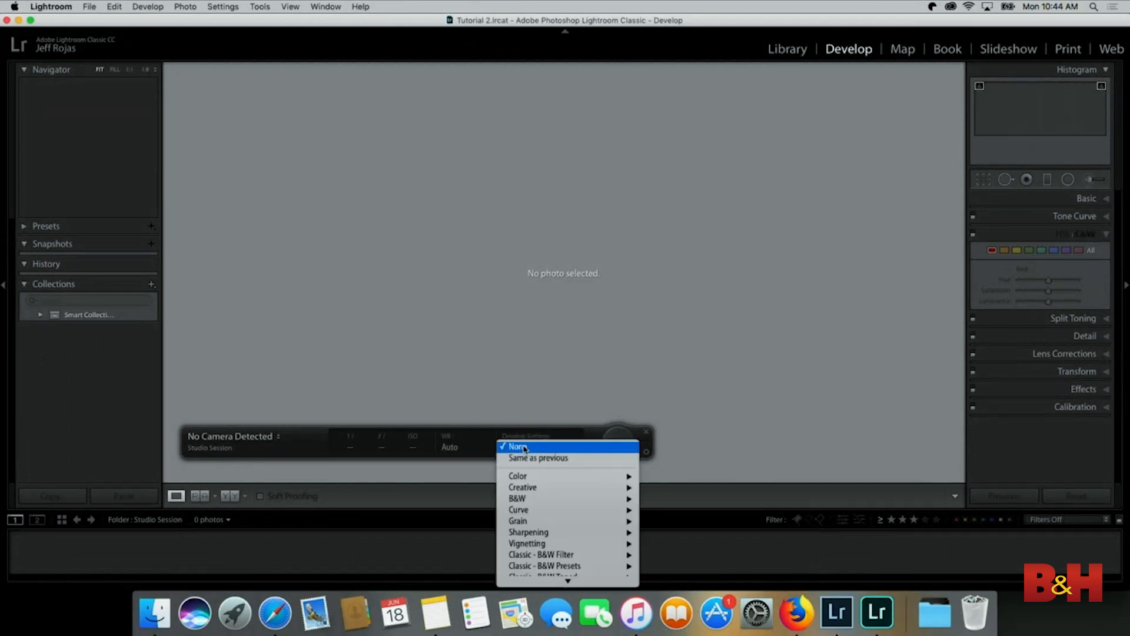
left_click(524, 458)
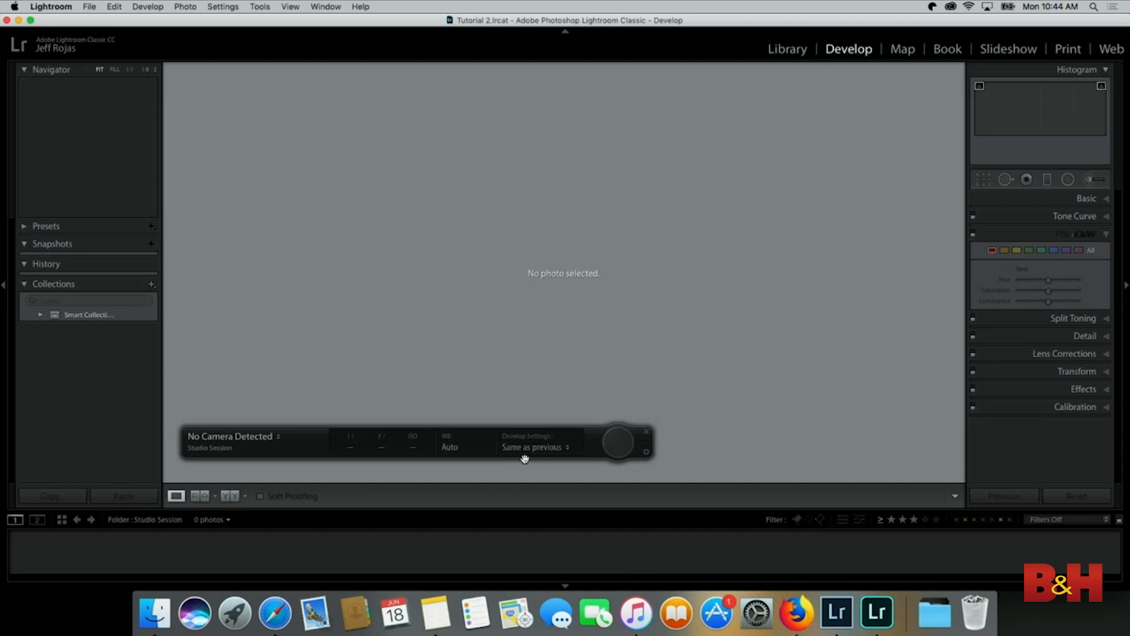
Show All Photographs filtered to 3 stars and higher, and reselect the edited dock photo SJ6A1181.CR2.
left_click(174, 523)
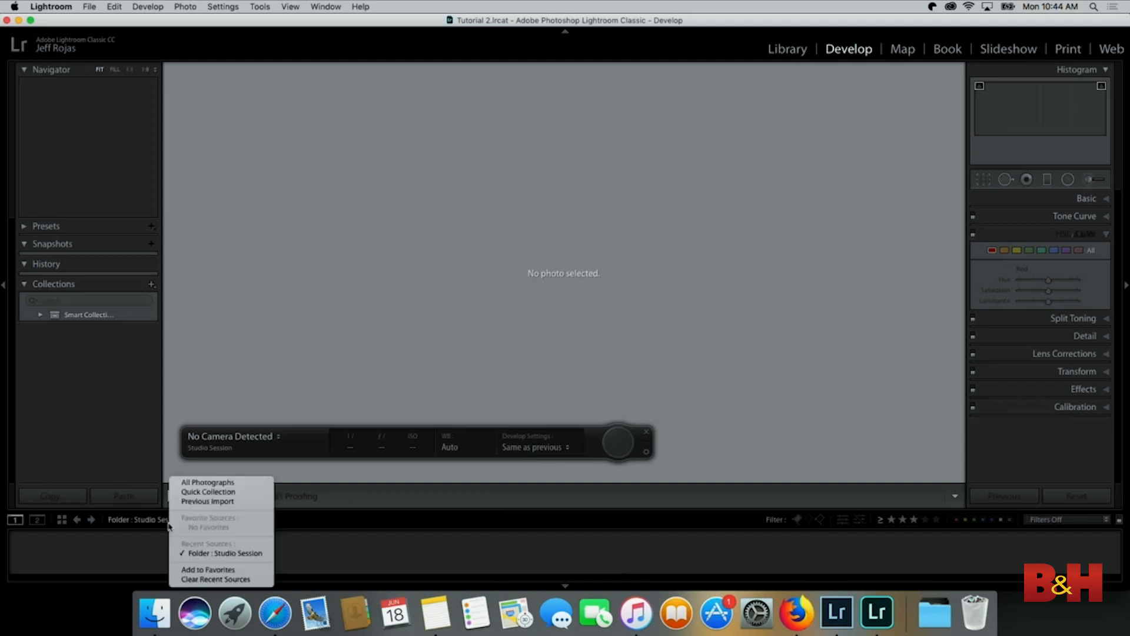
left_click(220, 483)
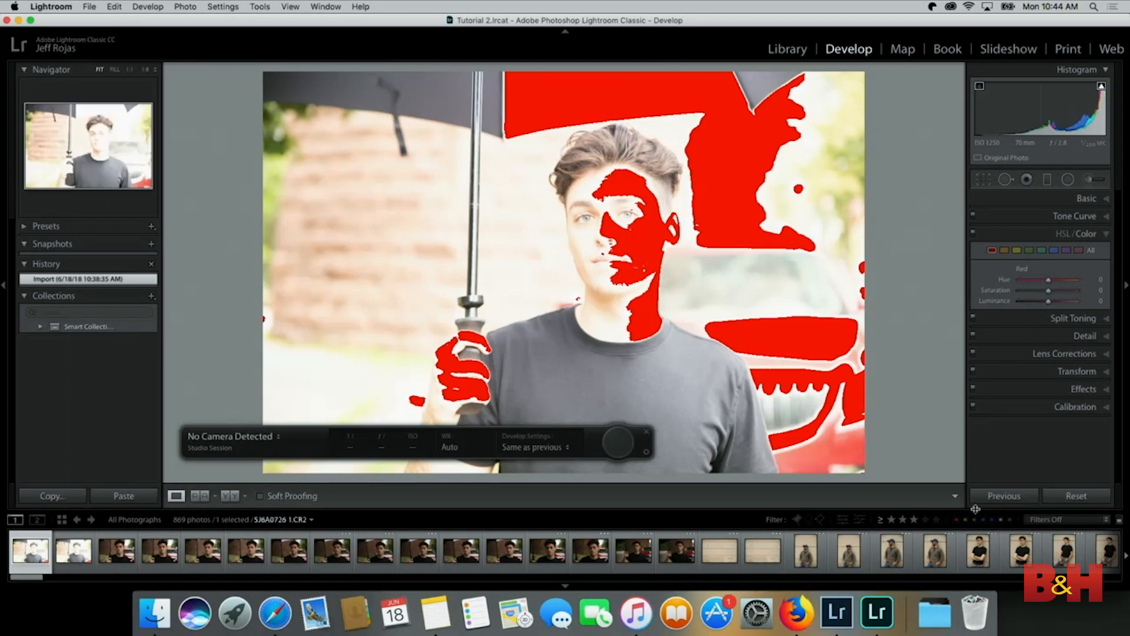
left_click(924, 521)
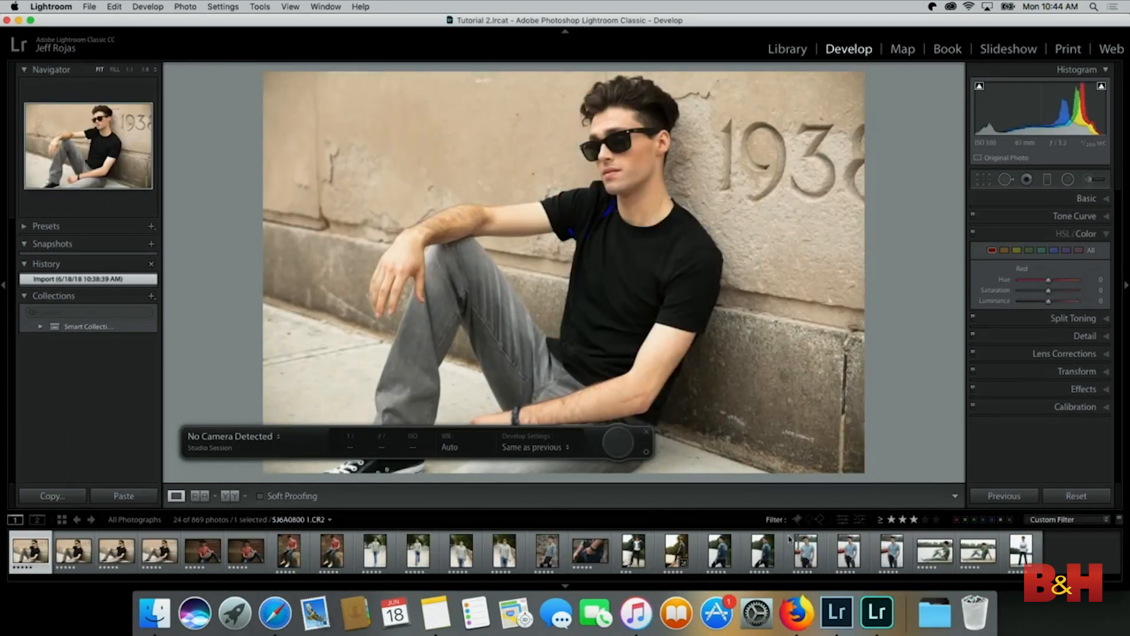
left_click(676, 551)
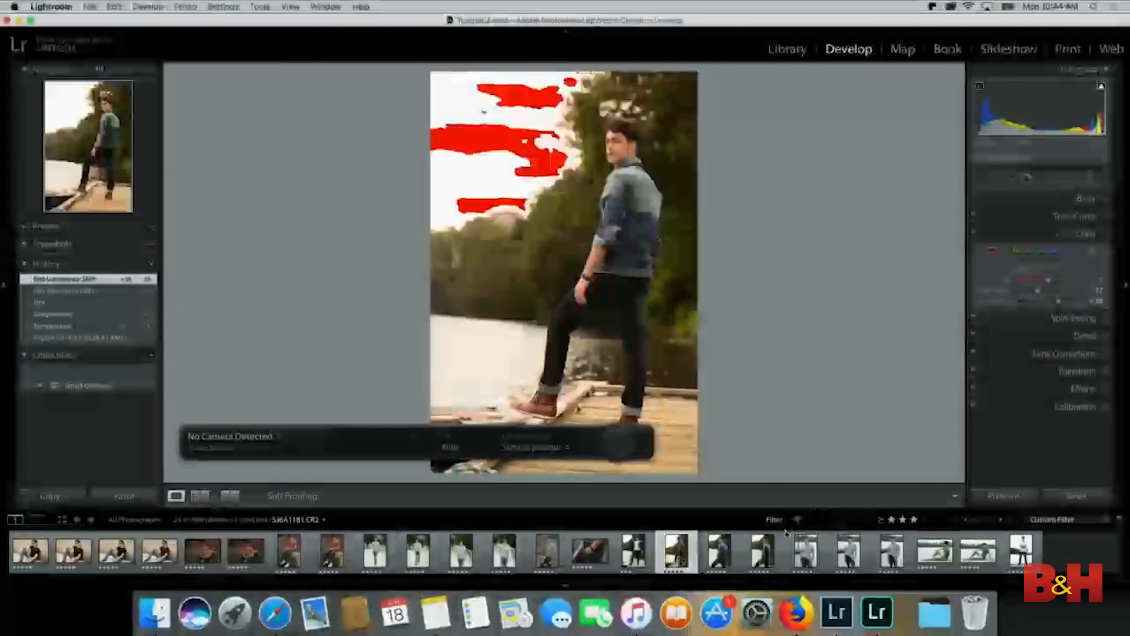
Select the three adjacent dock photos starting with SJ6A1181.CR2 and synchronize its develop settings to the other two using the default setting choices.
left_click(765, 552, "shift")
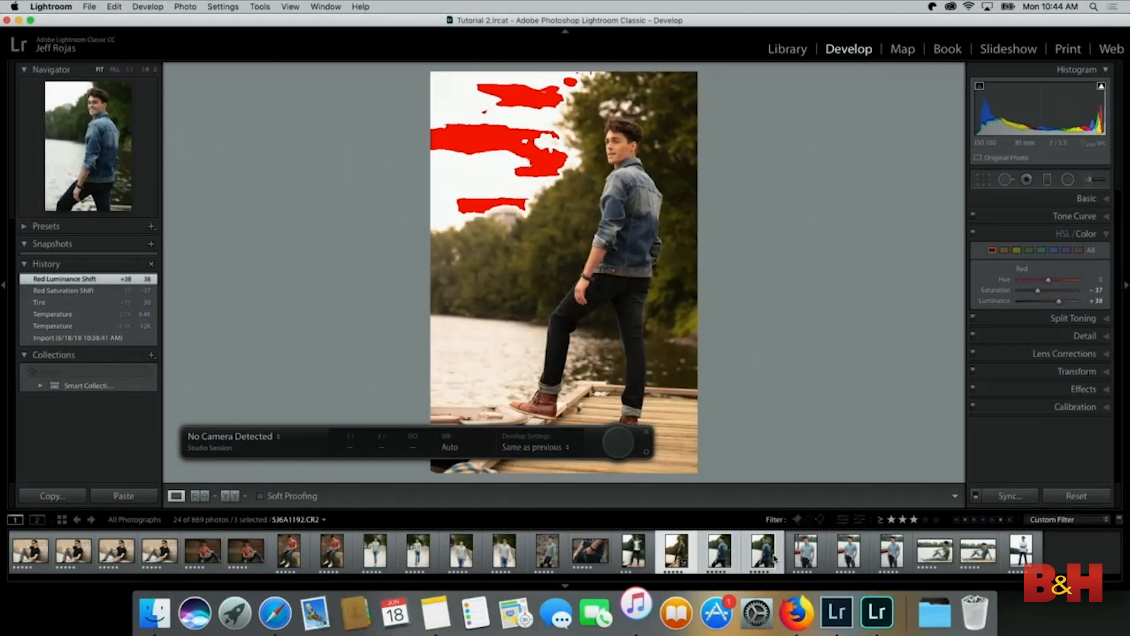
left_click(1009, 496)
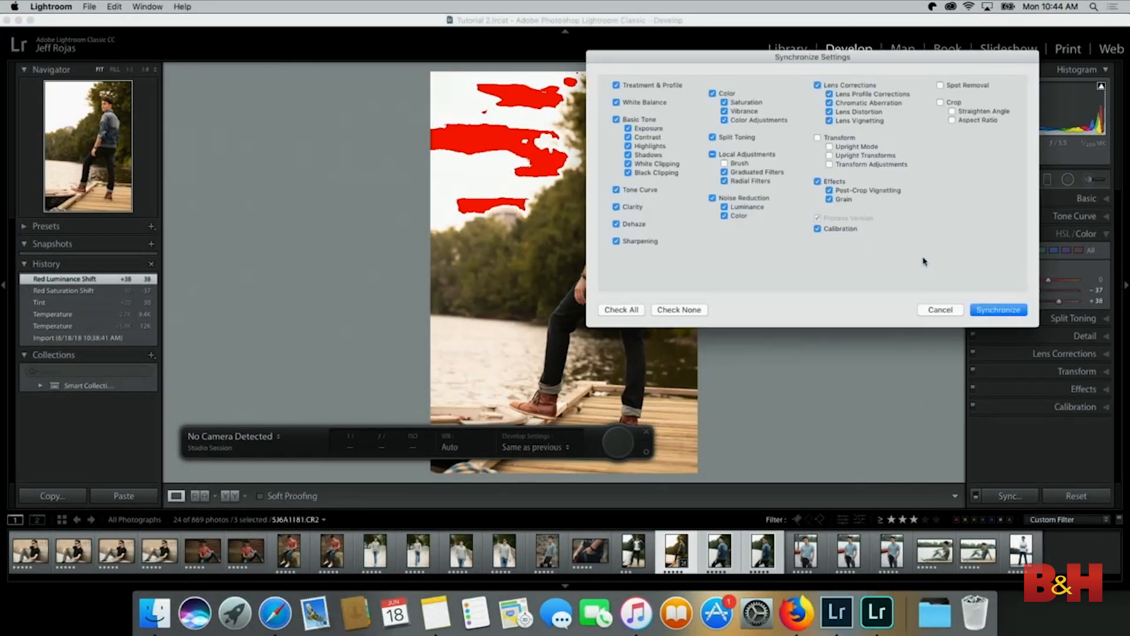
left_click(999, 310)
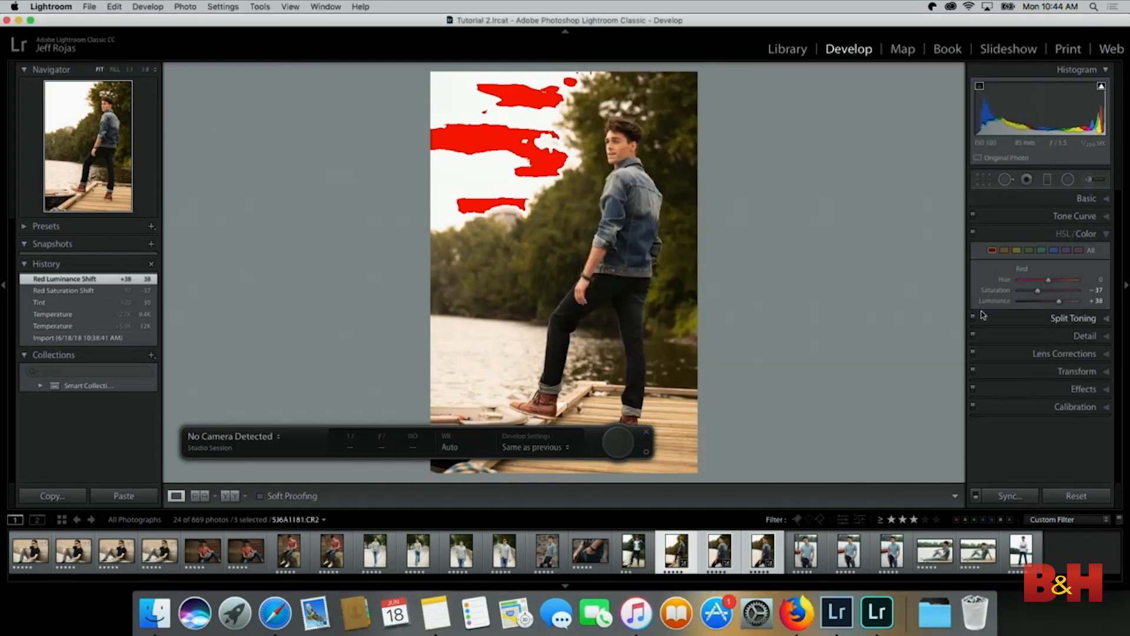
Compare the three synchronized dock photos side by side in Survey view, look through the grid and Compare views, and return to Develop.
key("n")
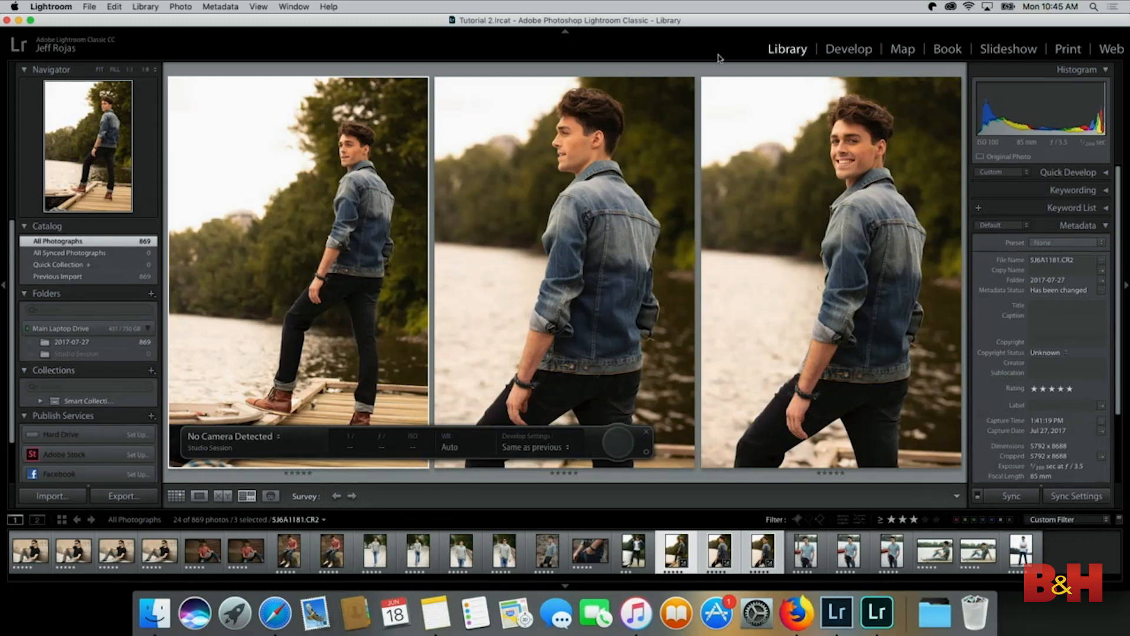
left_click(845, 49)
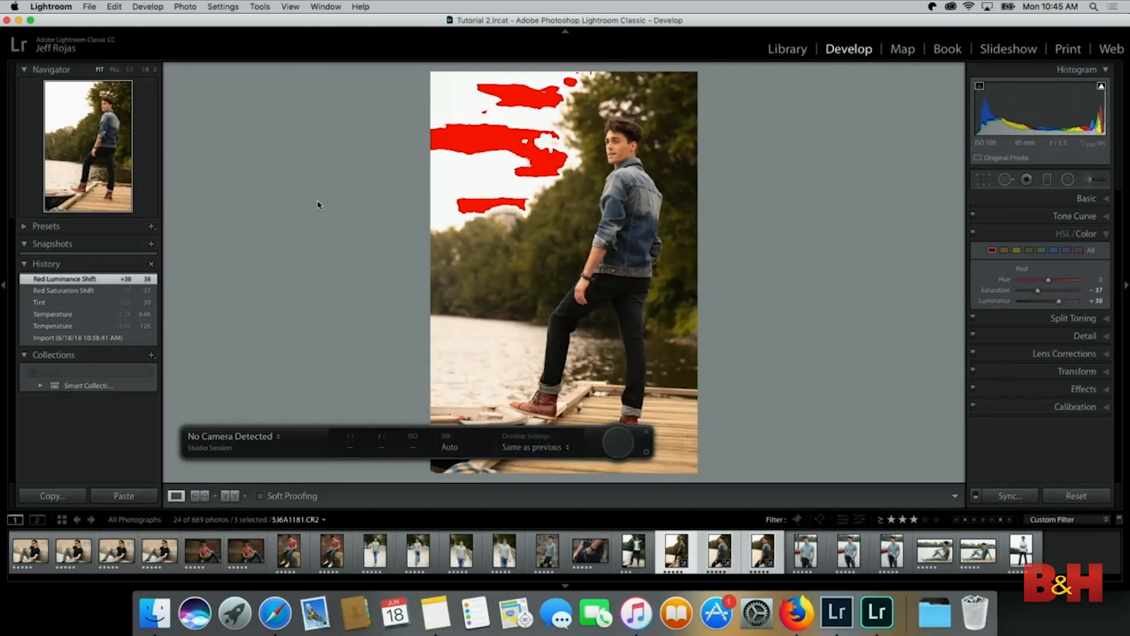
key("g")
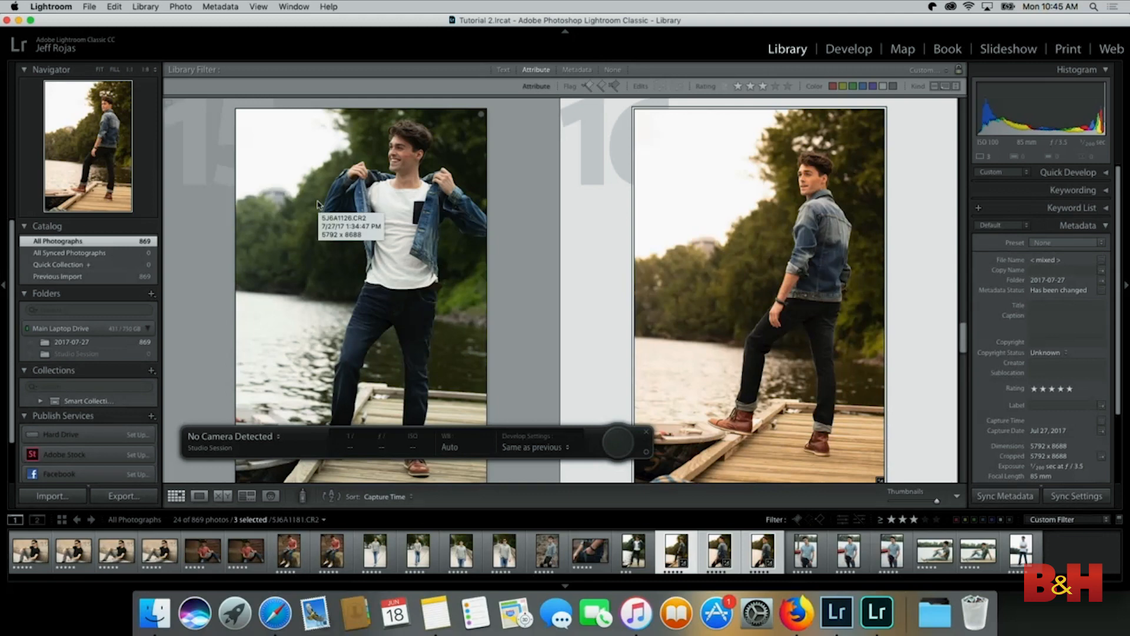
key("d")
key("c")
key("d")
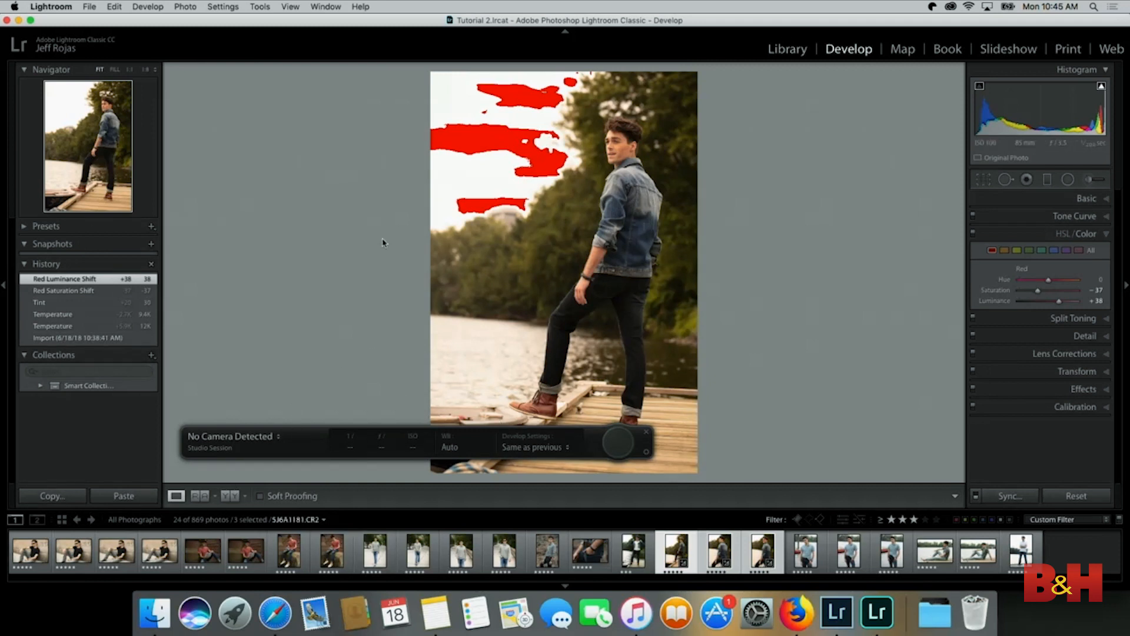
Create a develop preset named Tutorial 123 in the User Presets group from the edited photo SJ6A1181.CR2.
left_click(25, 227)
left_click(643, 553)
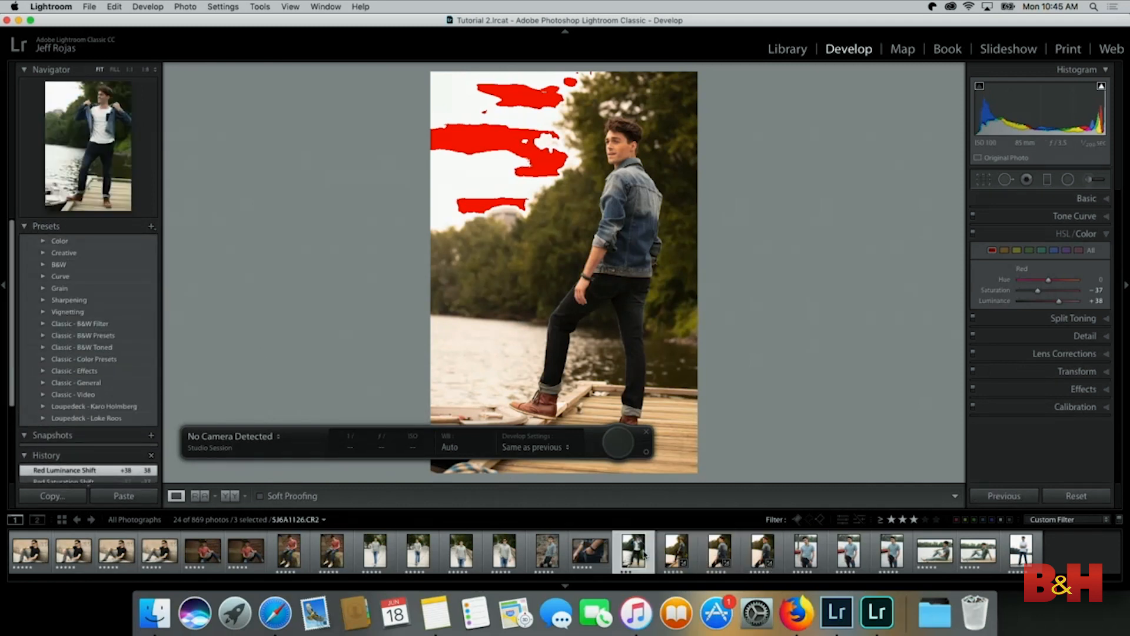
left_click(677, 553)
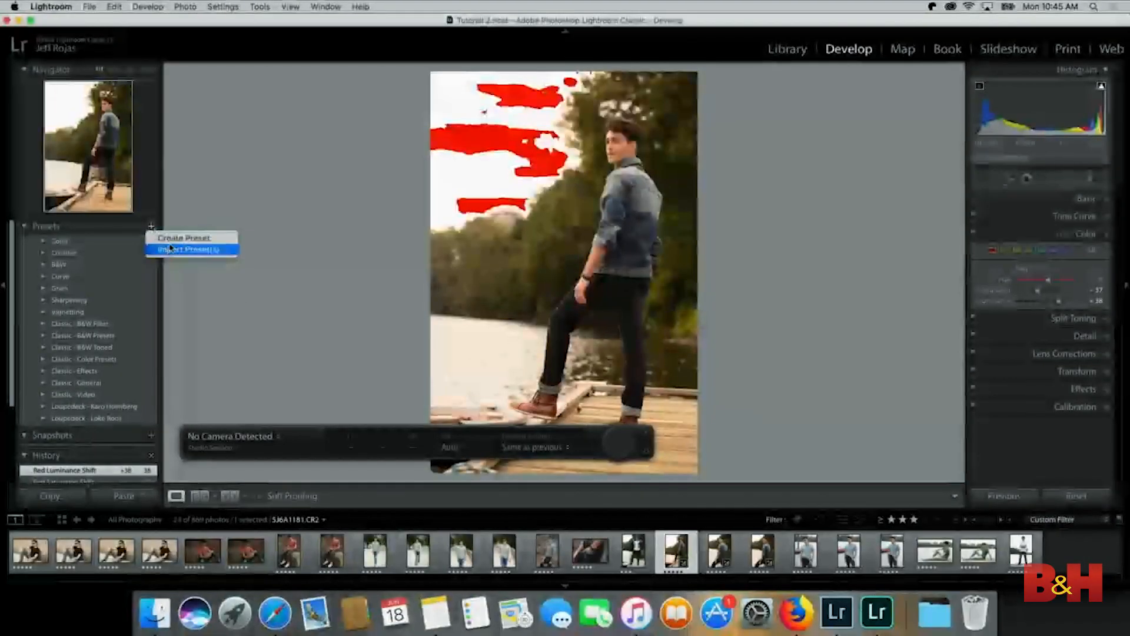
left_click(172, 239)
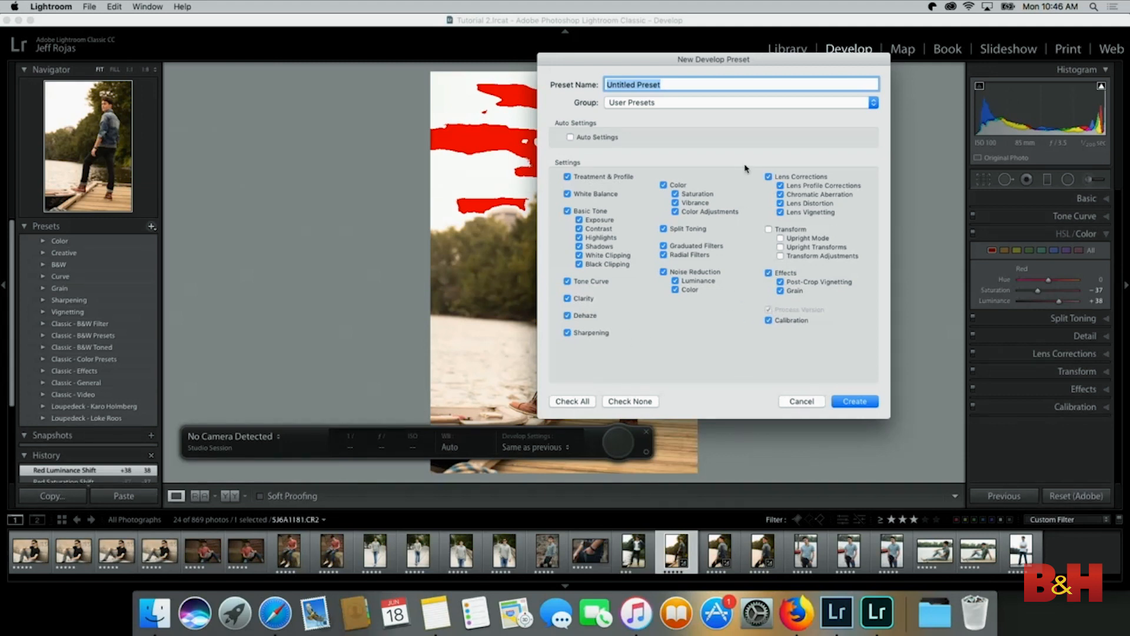
type("Tutorial 123")
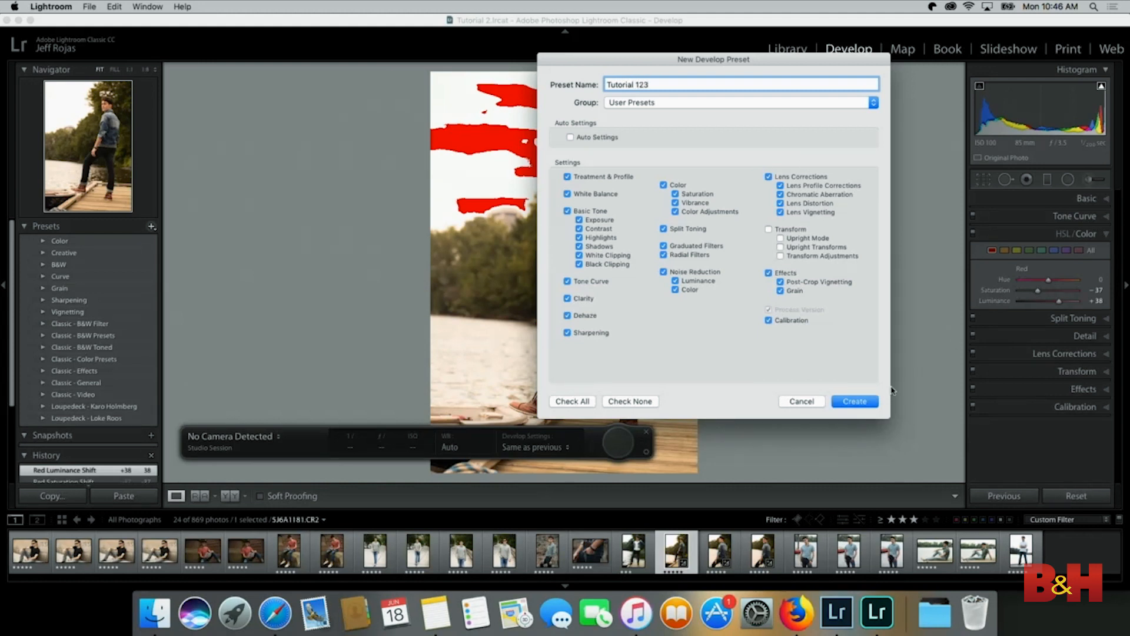
left_click(863, 405)
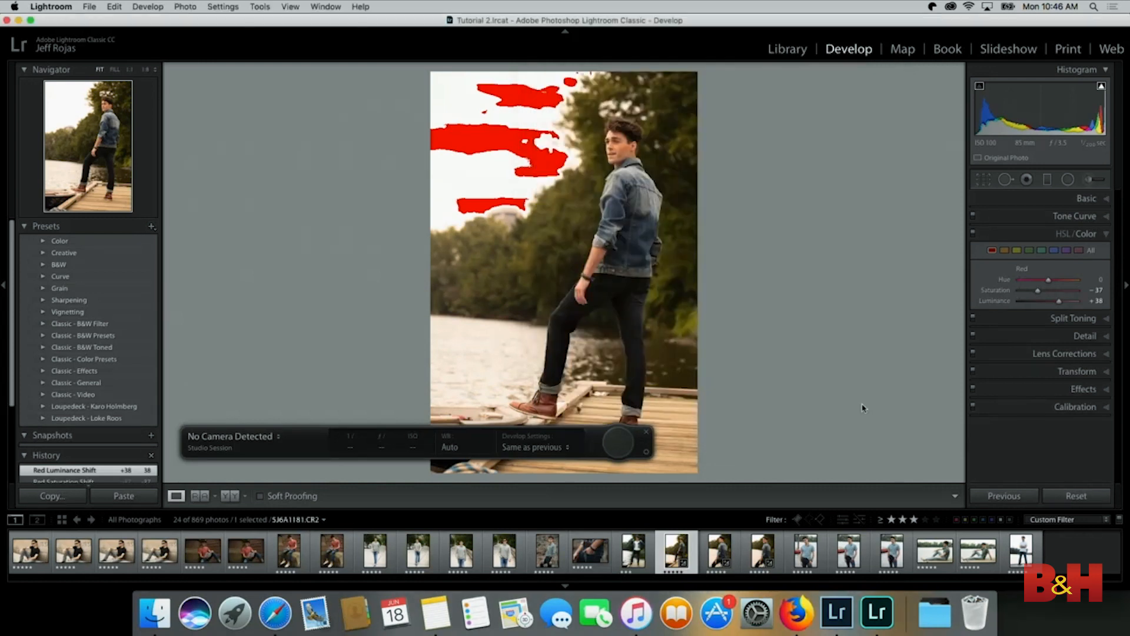
Apply the Tutorial 123 user preset to the preceding photo, SJ6A1126.CR2.
scroll(50, 386, "down", 2)
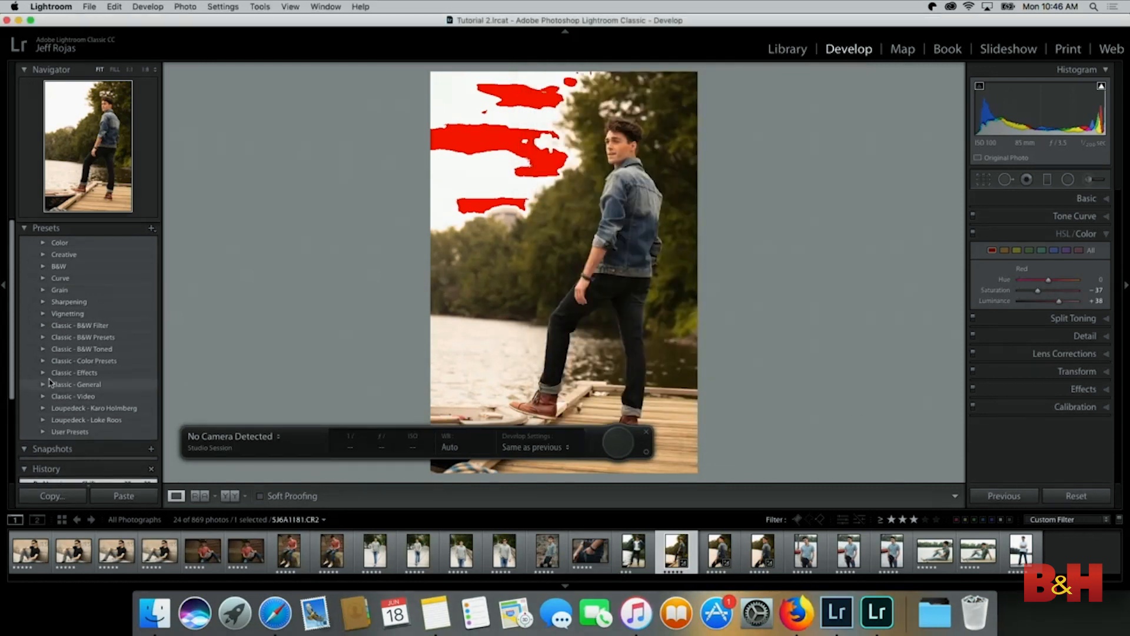
left_click(40, 421)
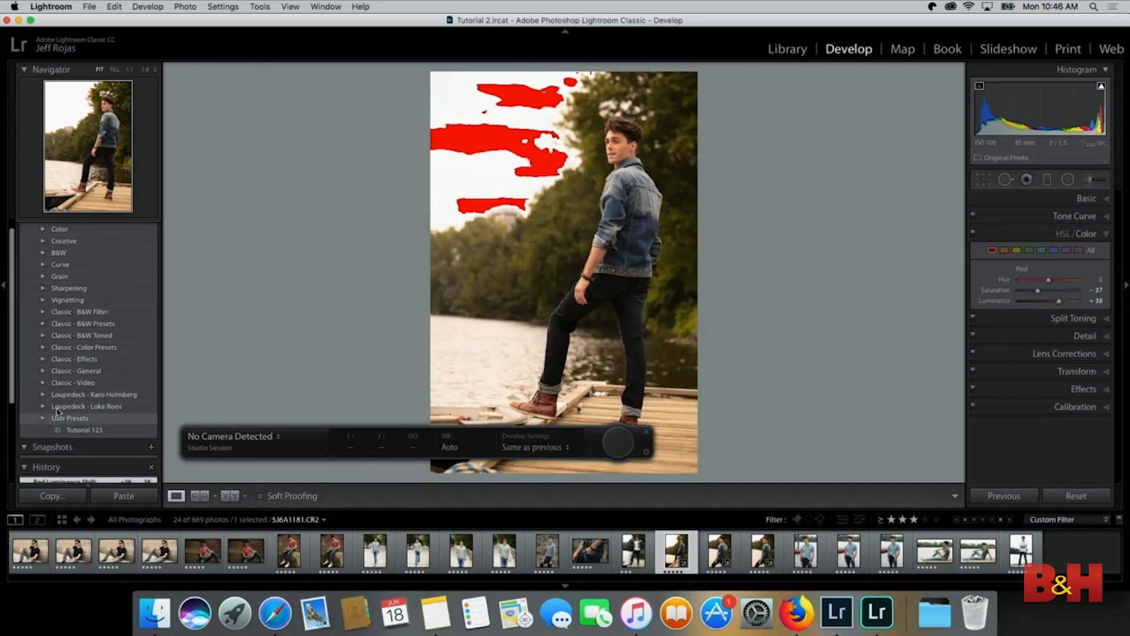
scroll(107, 391, "down", 1)
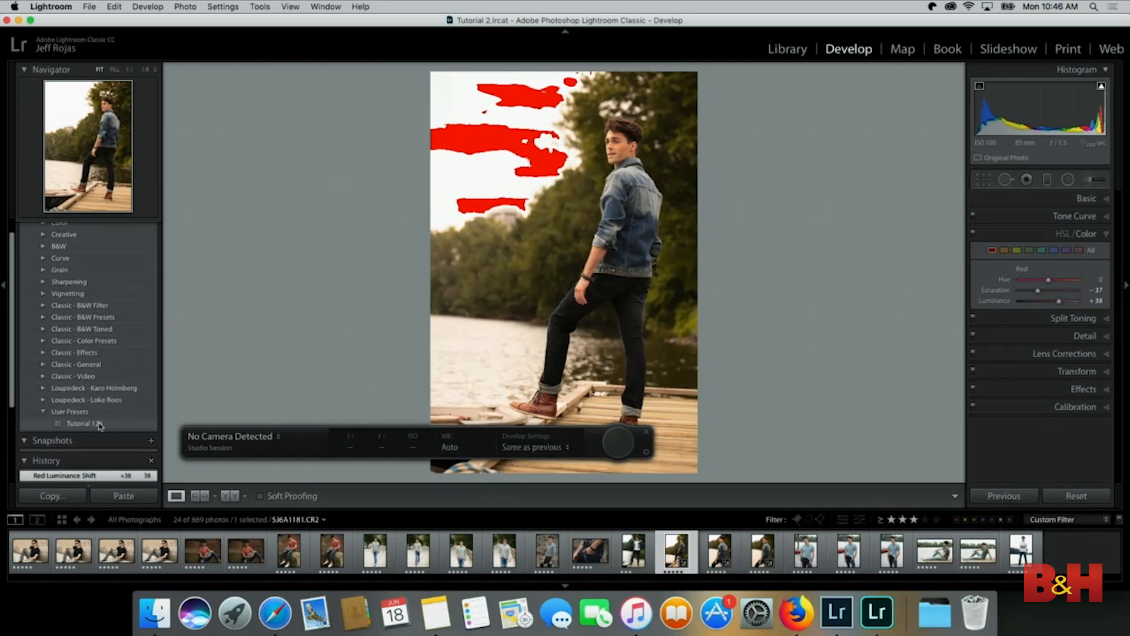
key("Left")
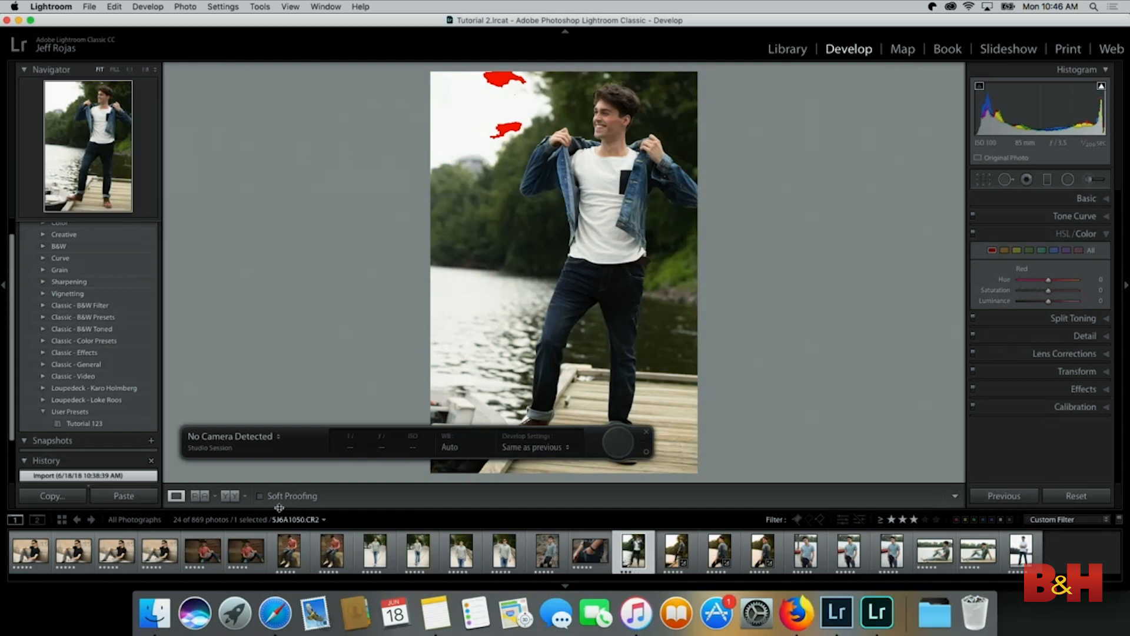
left_click(112, 424)
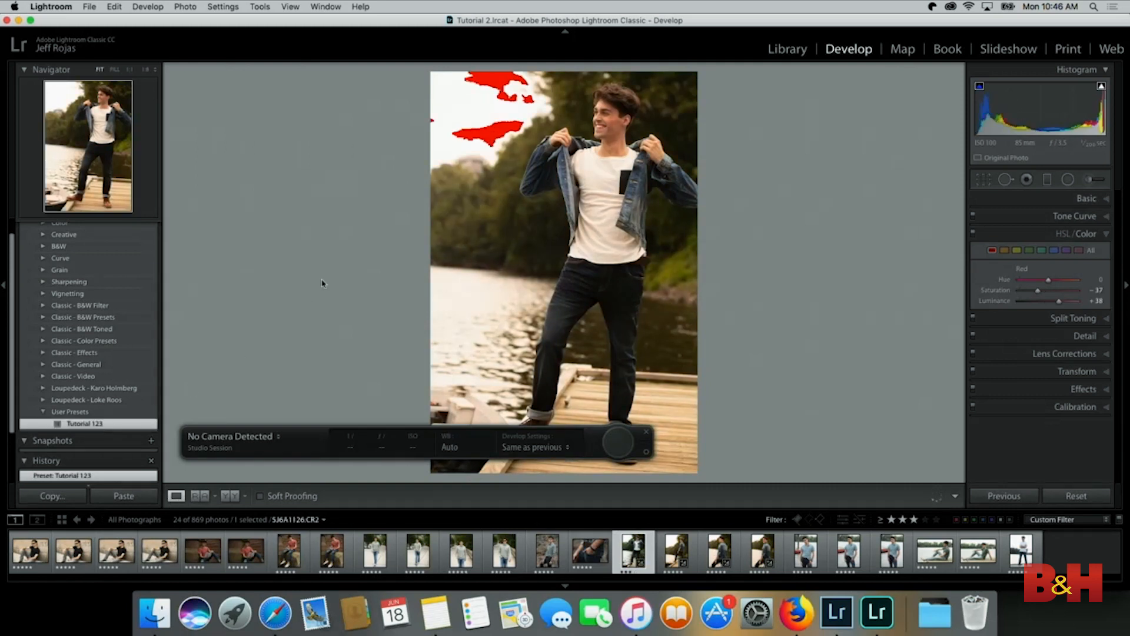
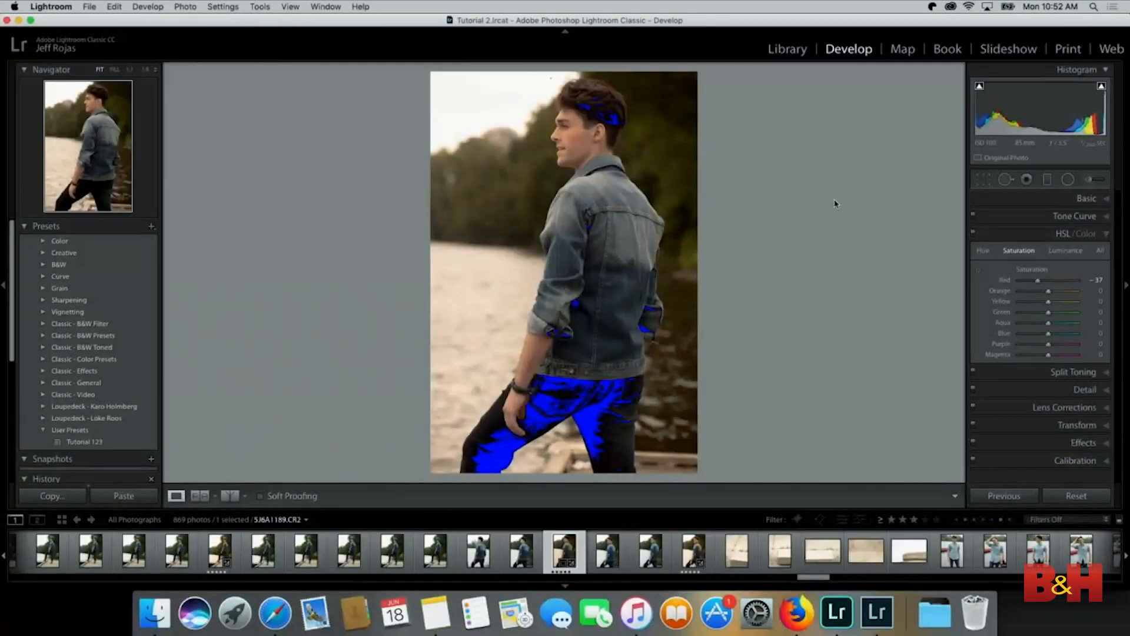
View the HSL luminance adjustments and then the hue adjustments of photo SJ6A1189.CR2.
key("super+alt+shift+l")
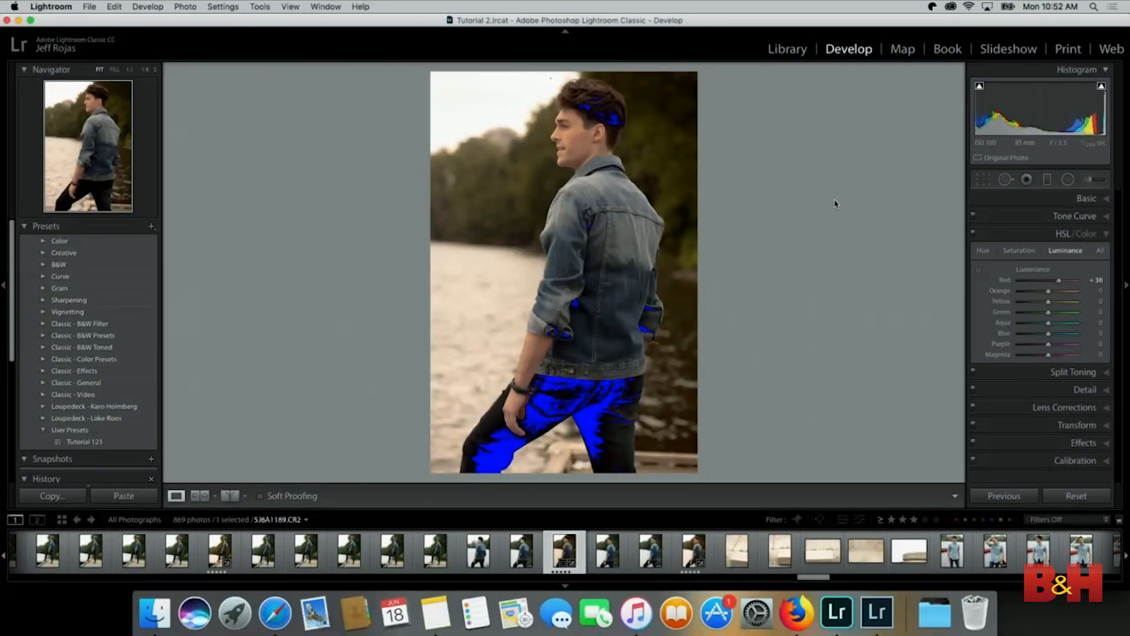
key("super+alt+shift+h")
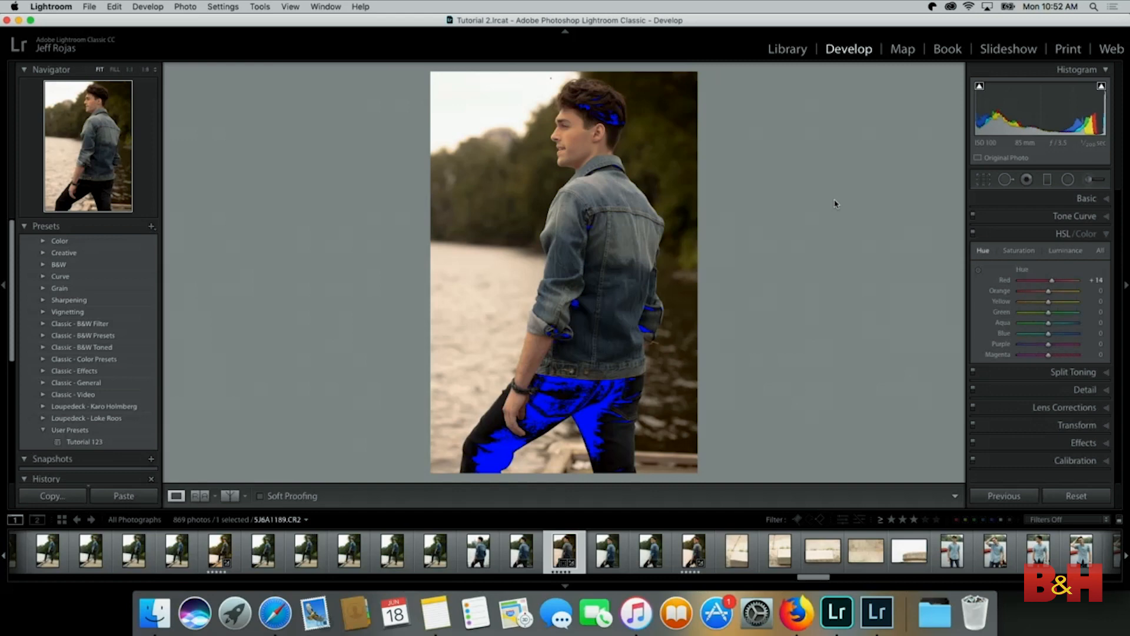
key("equal")
key("equal")
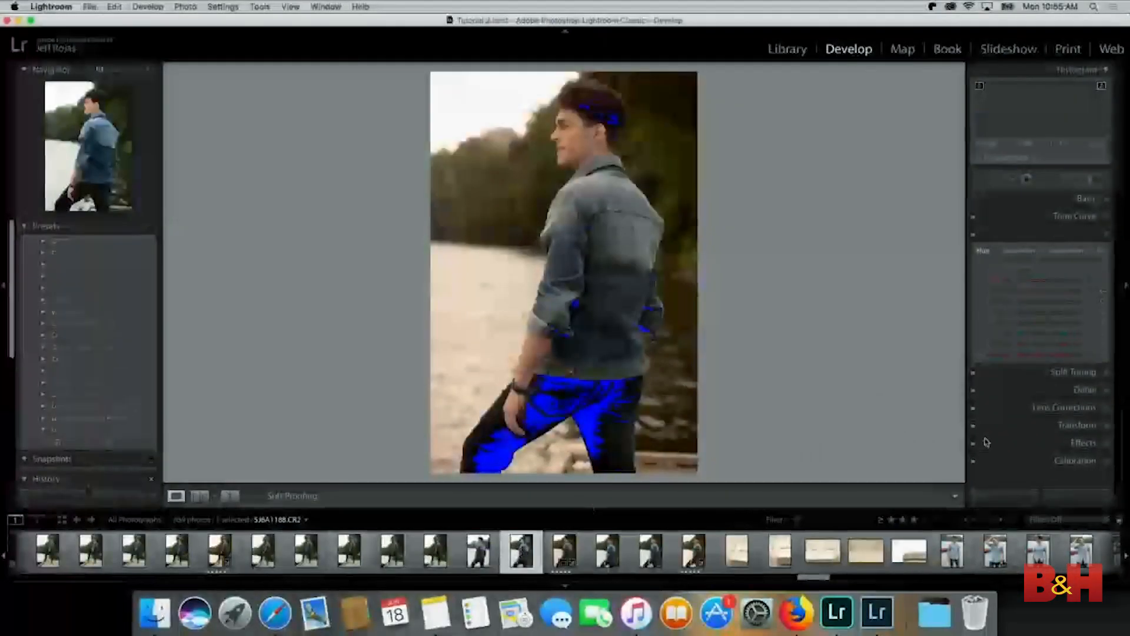
Filter the photos to 5 stars and select the three edited dock photos starting with SJ6A1181.CR2.
left_click(936, 520)
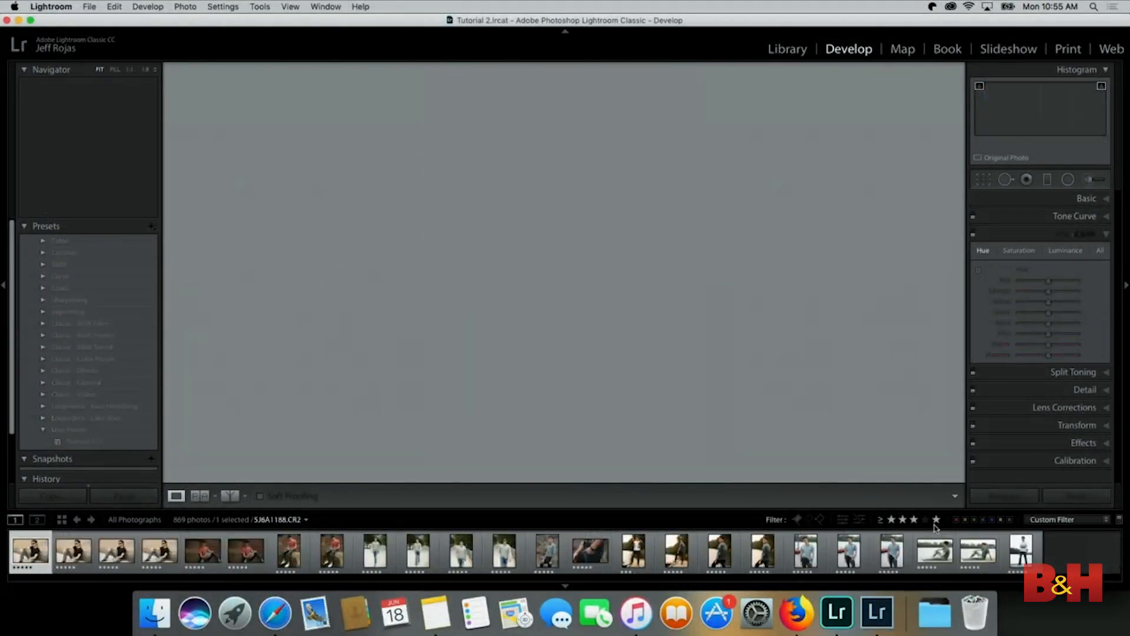
left_click(641, 554)
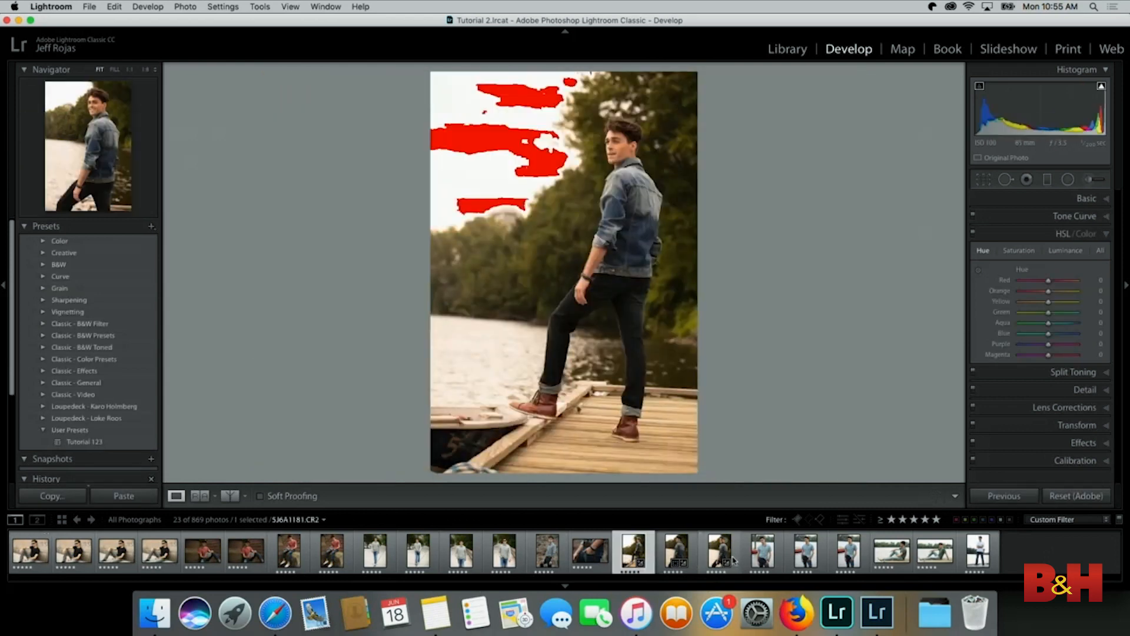
left_click(735, 559, "shift")
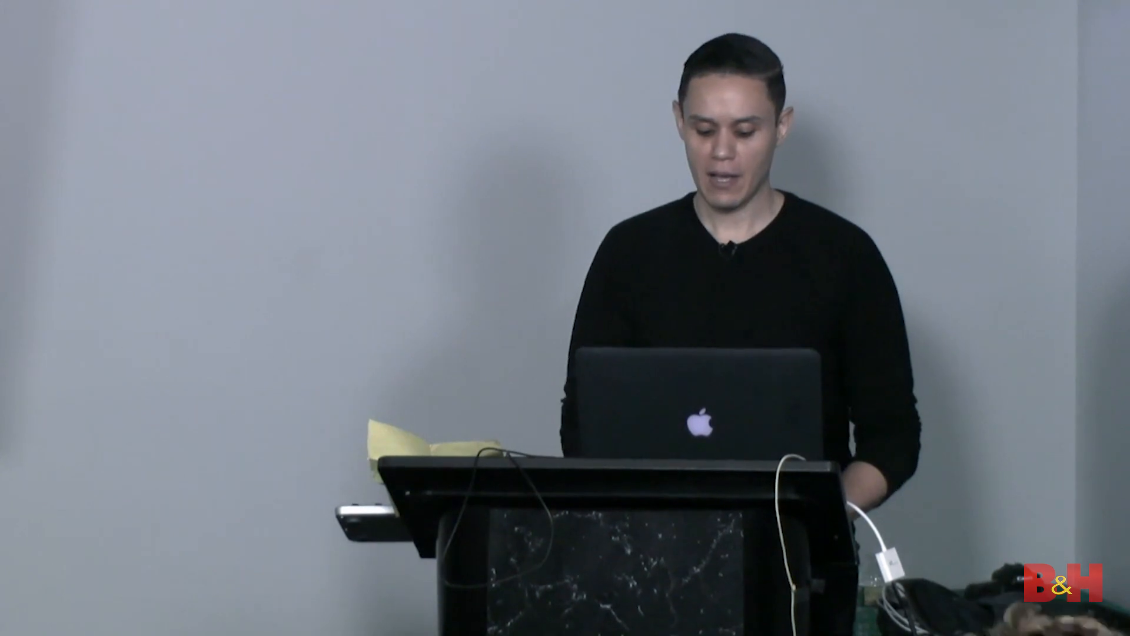
key("6")
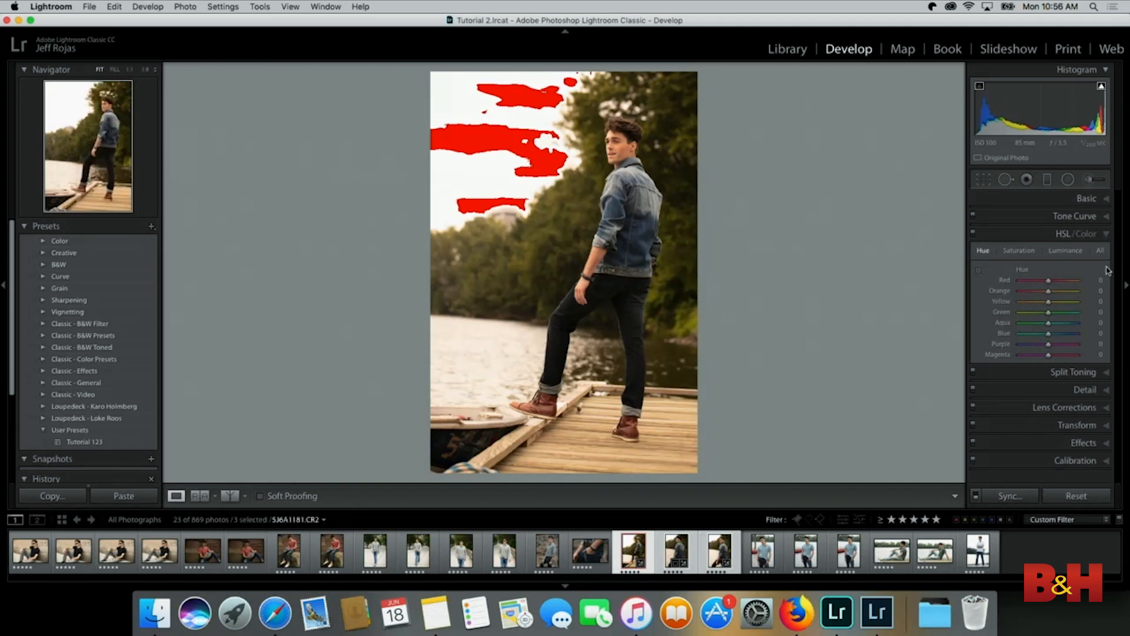
Heal the small blemish on the model's cheek using Spot Removal at size 10, sampling from clear skin higher on the cheek.
left_click(582, 145)
left_click_drag(663, 177, 479, 220)
left_click_drag(698, 268, 516, 264)
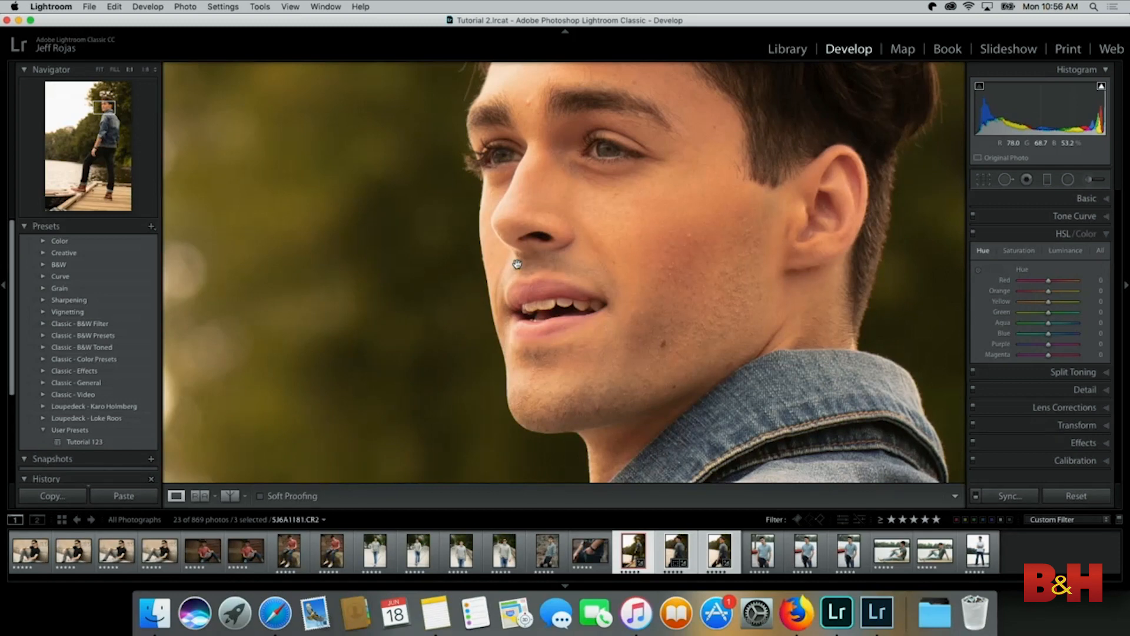
key("super+equal")
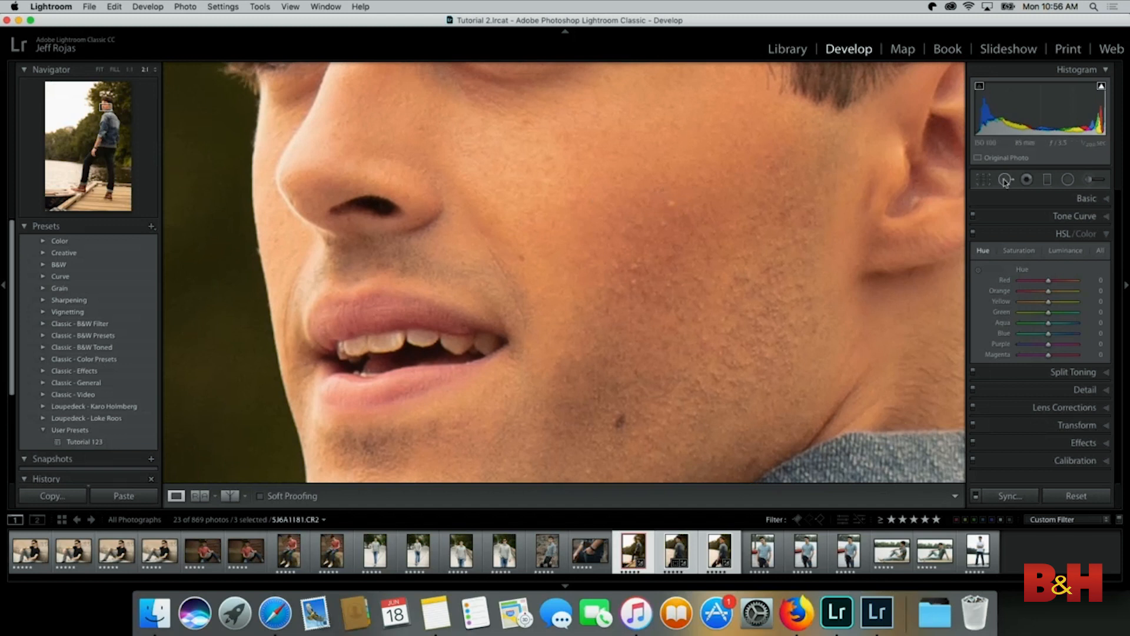
left_click(1005, 180)
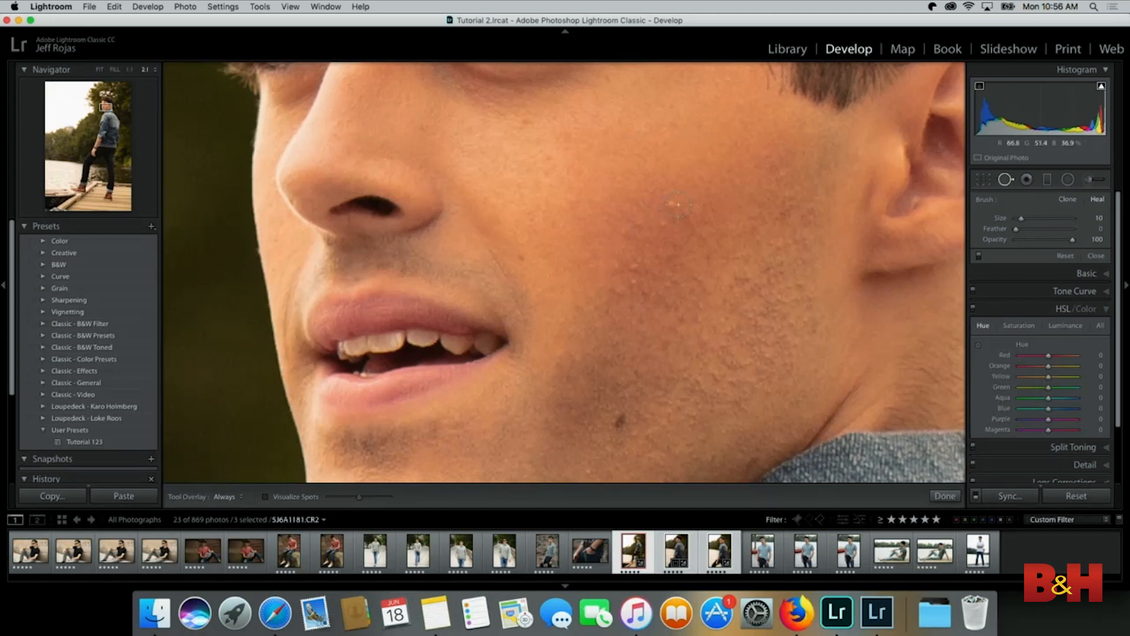
left_click(673, 205)
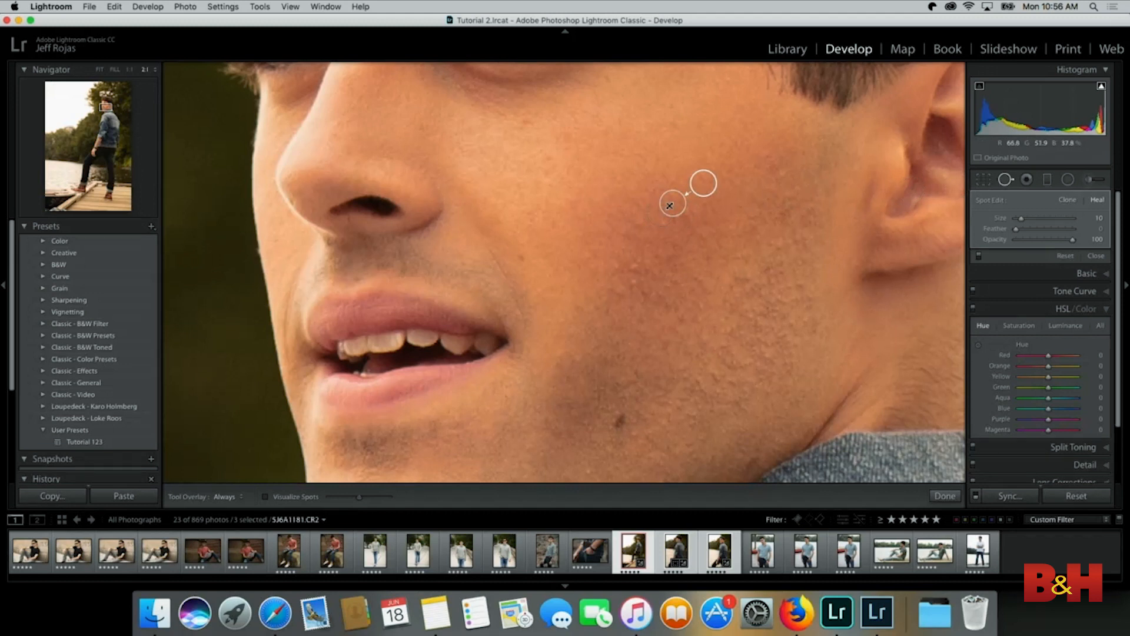
mouse_move(700, 187)
left_mouse_down()
mouse_move(712, 168)
mouse_move(704, 153)
mouse_move(714, 158)
left_mouse_up()
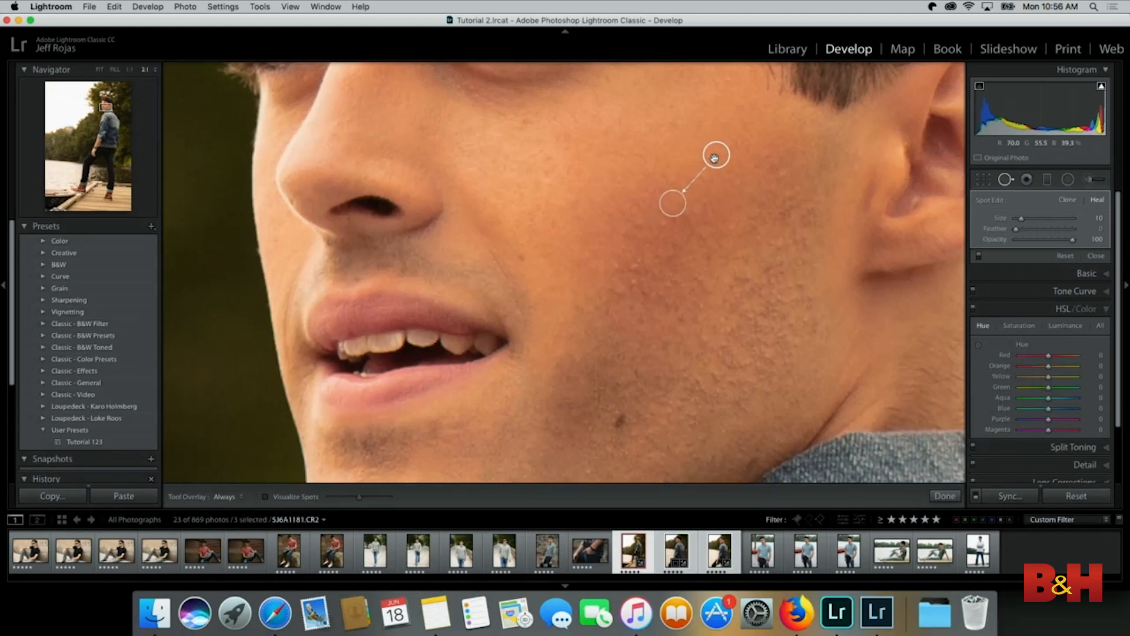
key("Return")
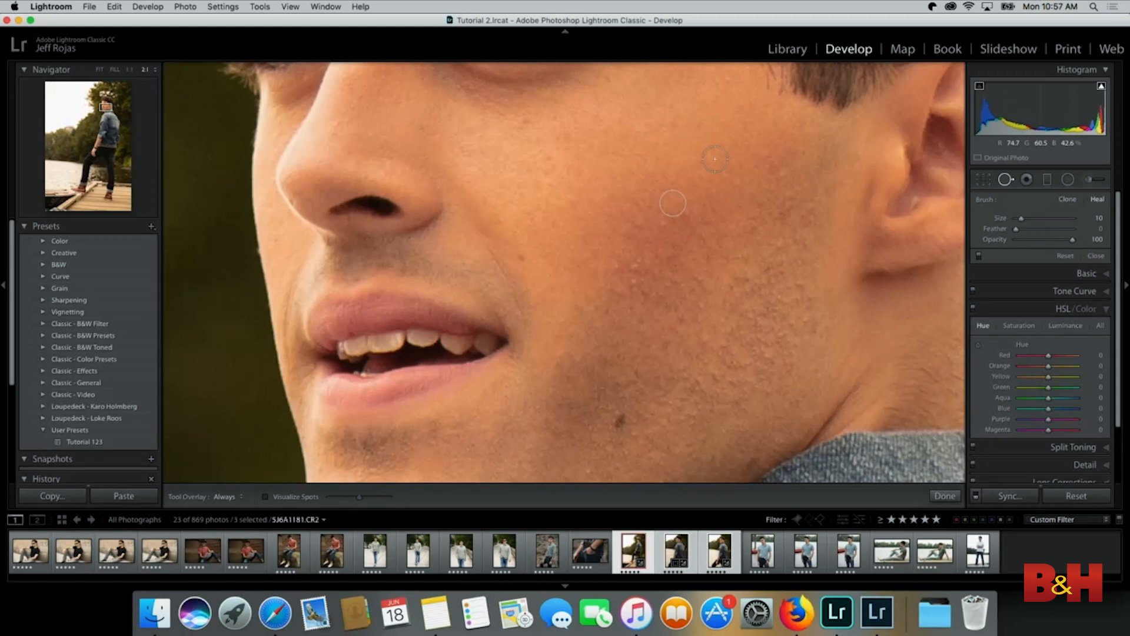
Open the retouched photo SJ6A1181.CR2 for editing in Adobe Photoshop CC 2018.
key("7")
right_click(738, 217)
mouse_move(785, 340)
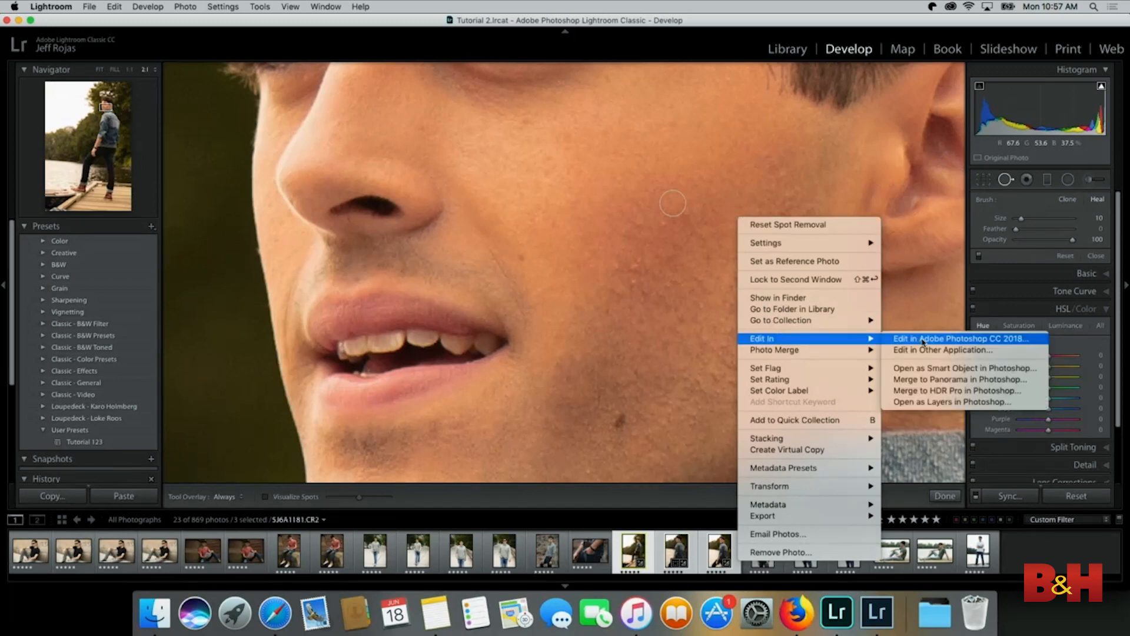
left_click(924, 340)
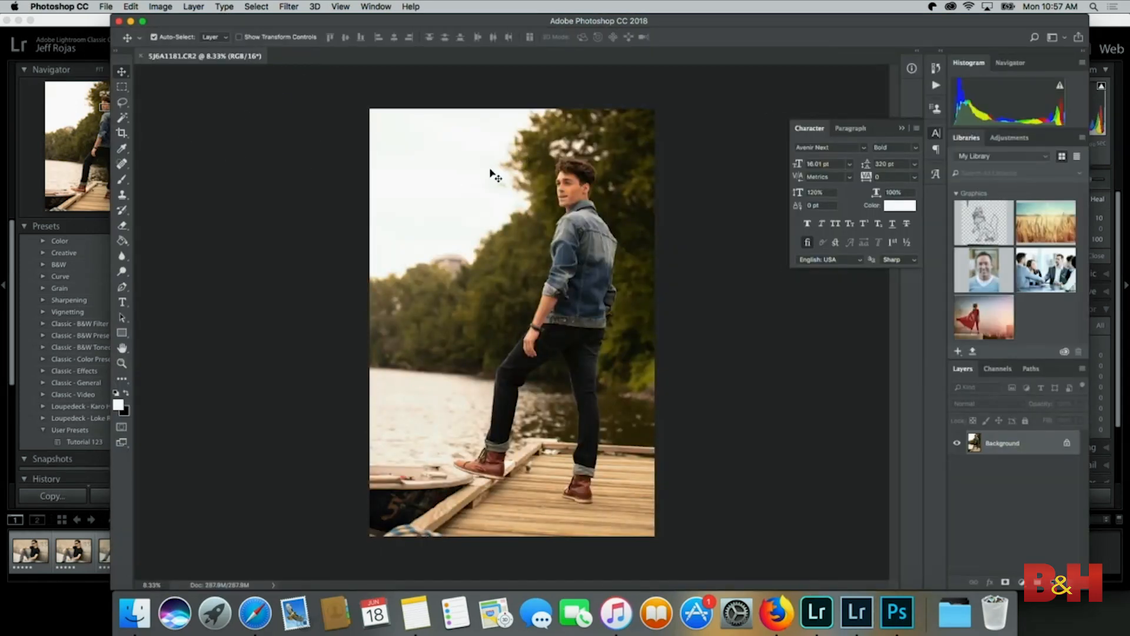
Add the black text RETOUCHED across the upper part of the photo in Avenir Next Bold at 171.01 pt.
left_click(124, 304)
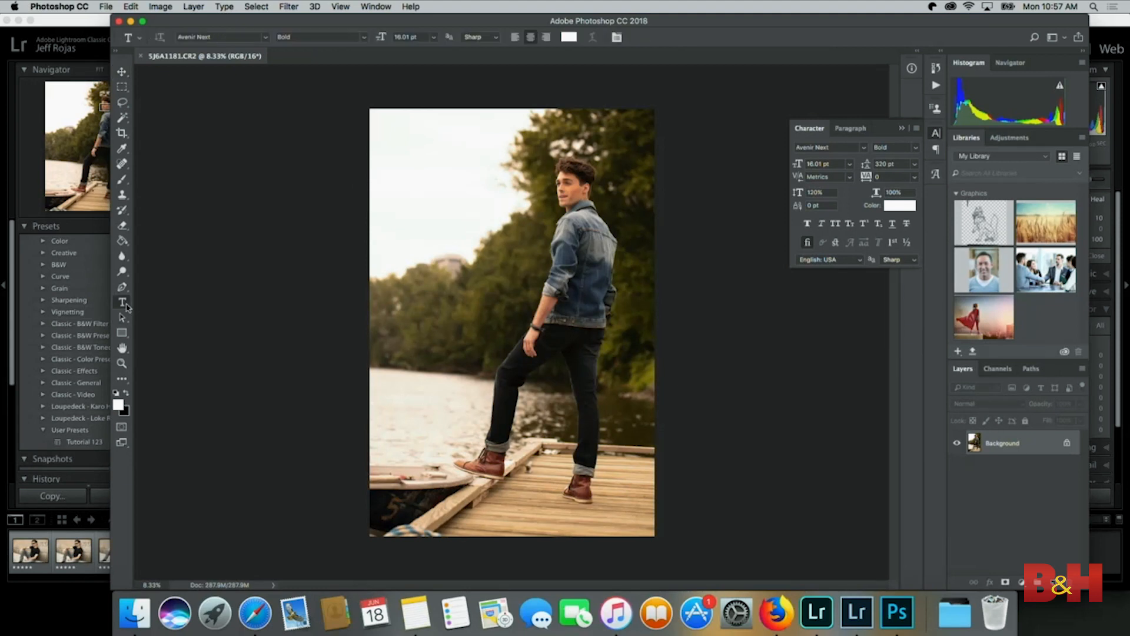
left_click_drag(404, 192, 609, 323)
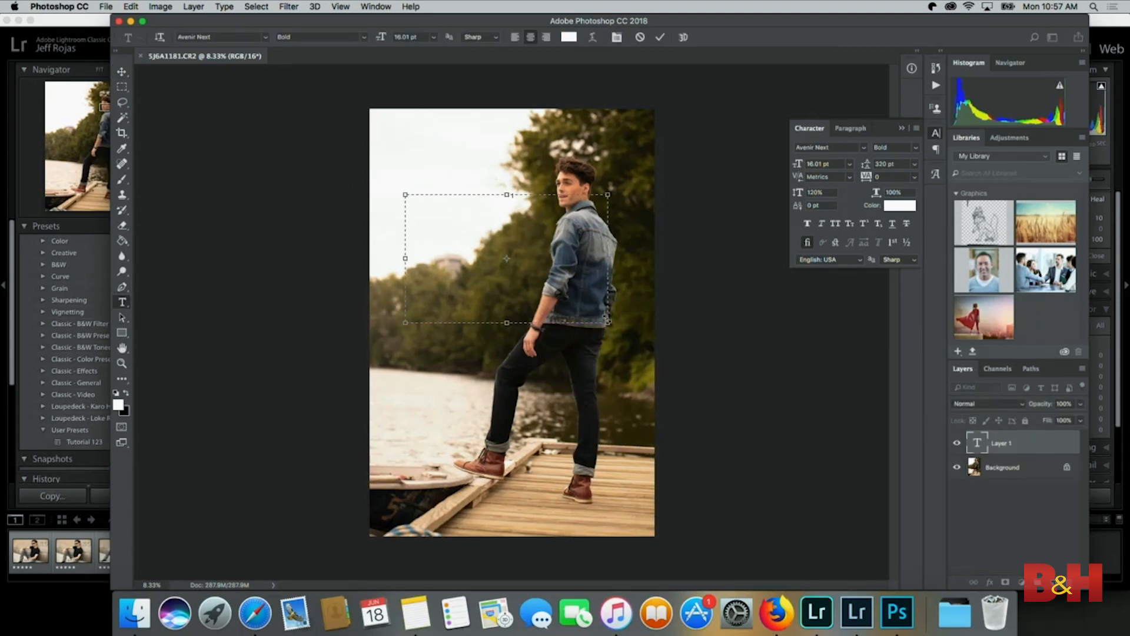
left_click(126, 392)
left_click_drag(386, 39, 478, 42)
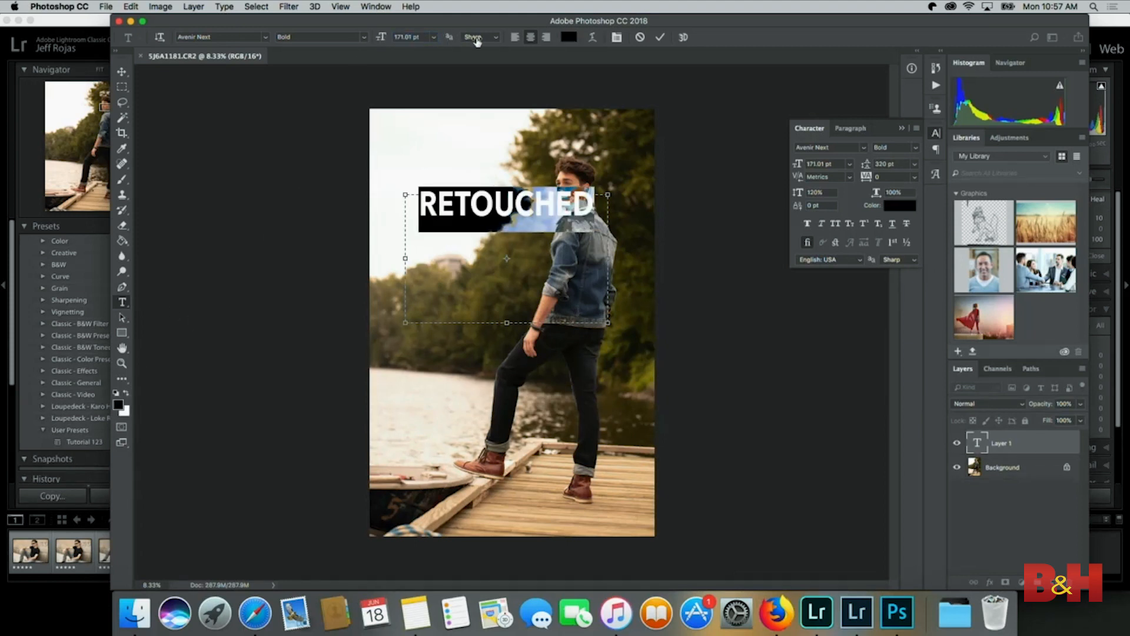
left_click(122, 71)
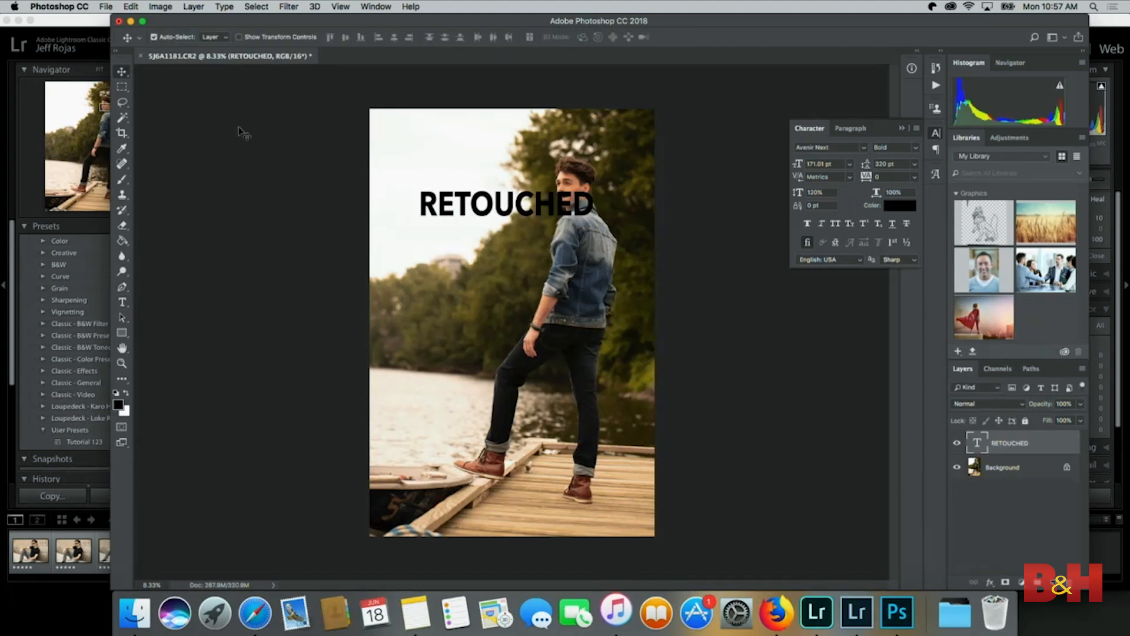
Save and close the edited photo, and turn off the shadow clipping display in Lightroom Classic.
key("super+s")
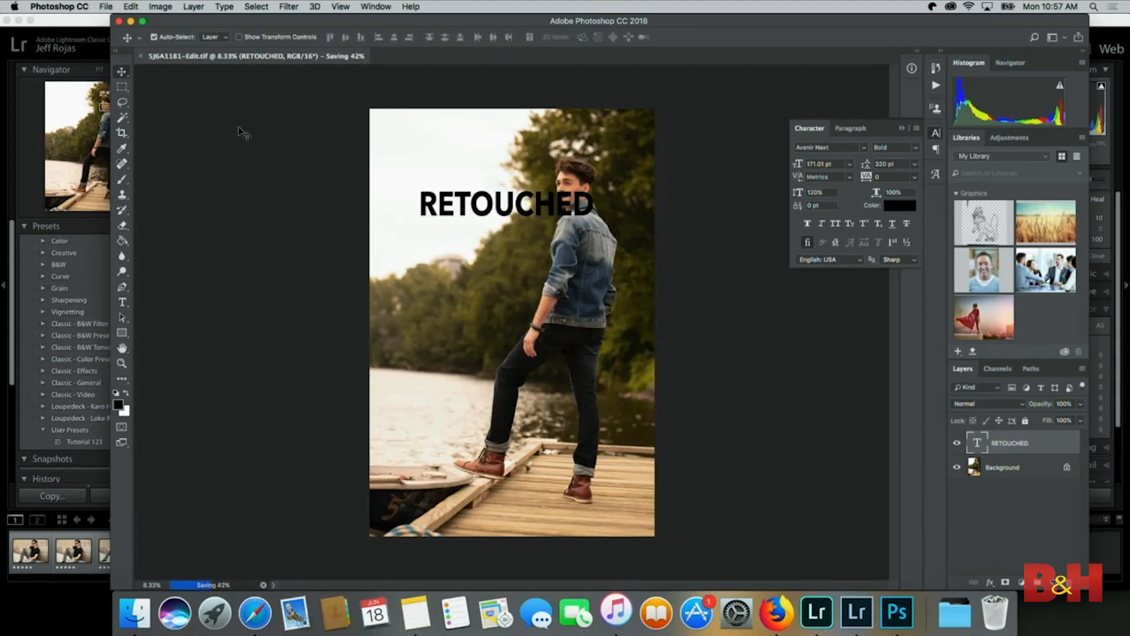
left_click(119, 22)
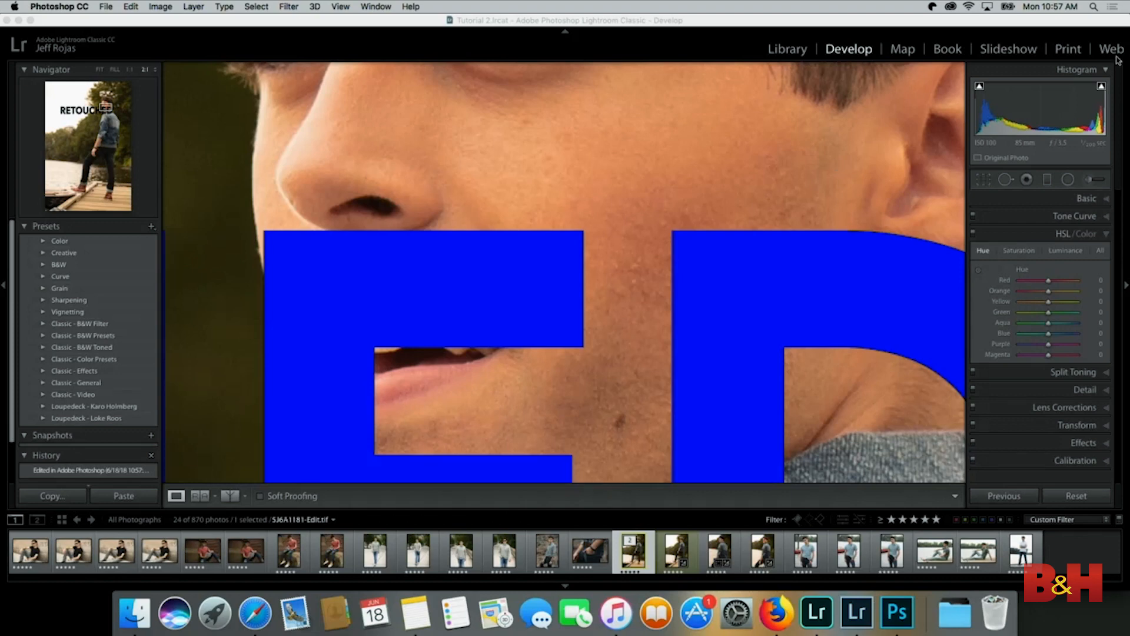
left_click(981, 89)
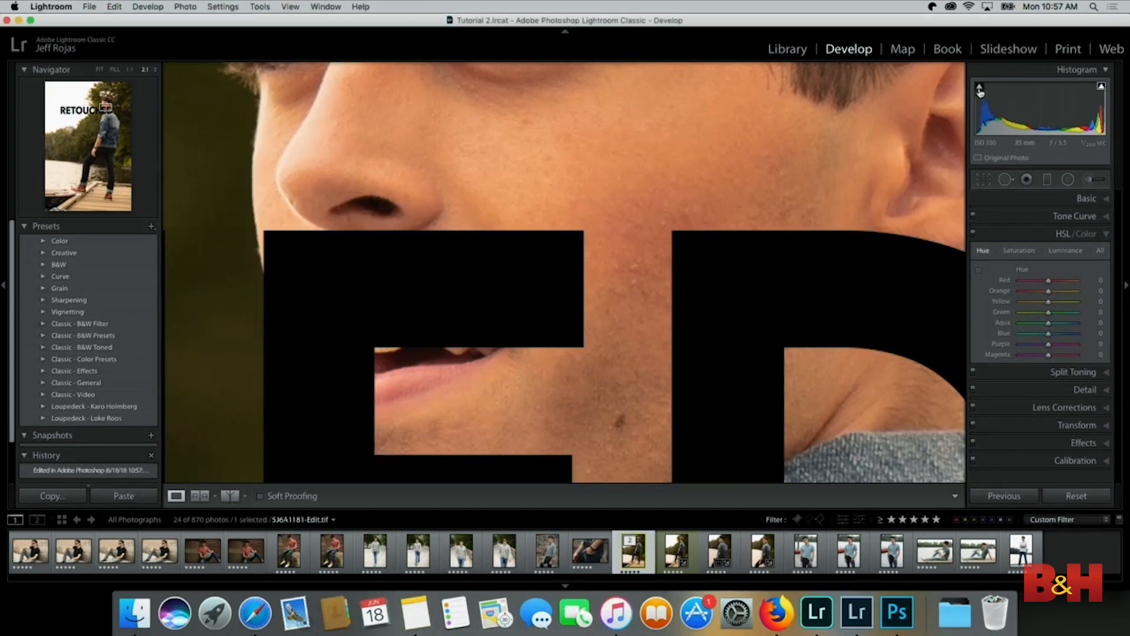
Preview the edited TIFF full screen, fit it in the view and compare it with the original SJ6A1181.CR2.
key("f")
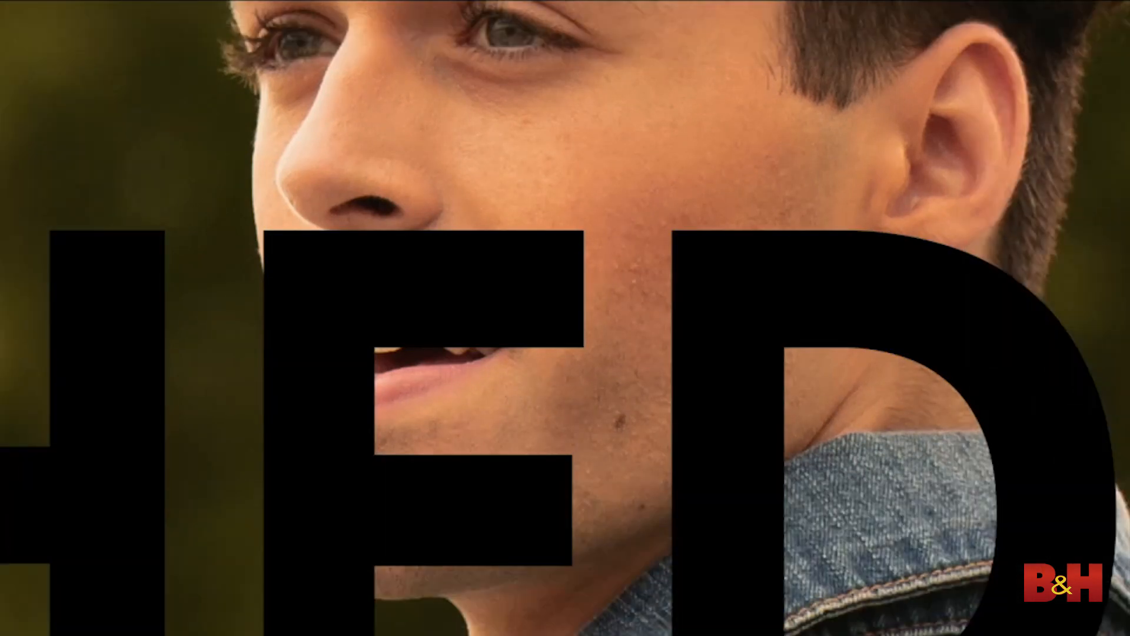
key("f")
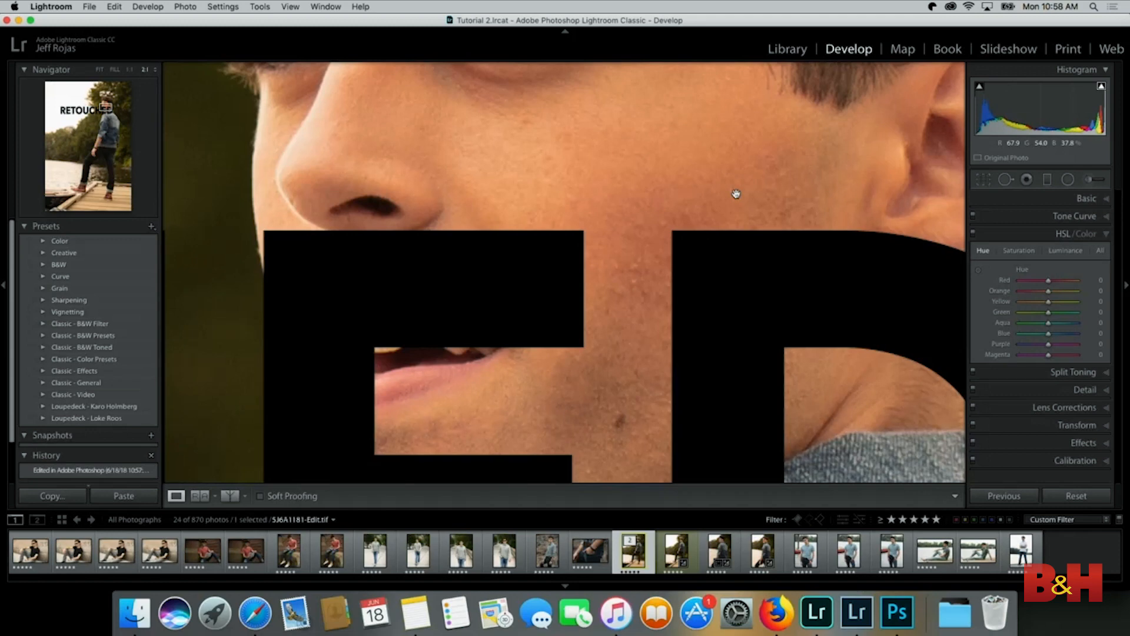
left_click(736, 194)
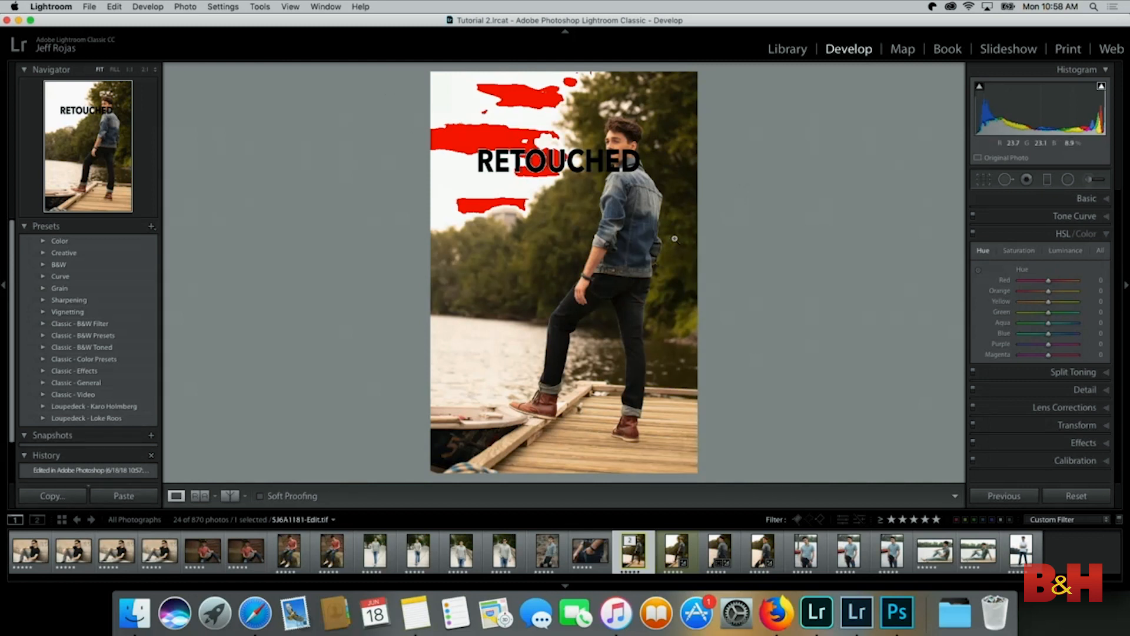
key("Right")
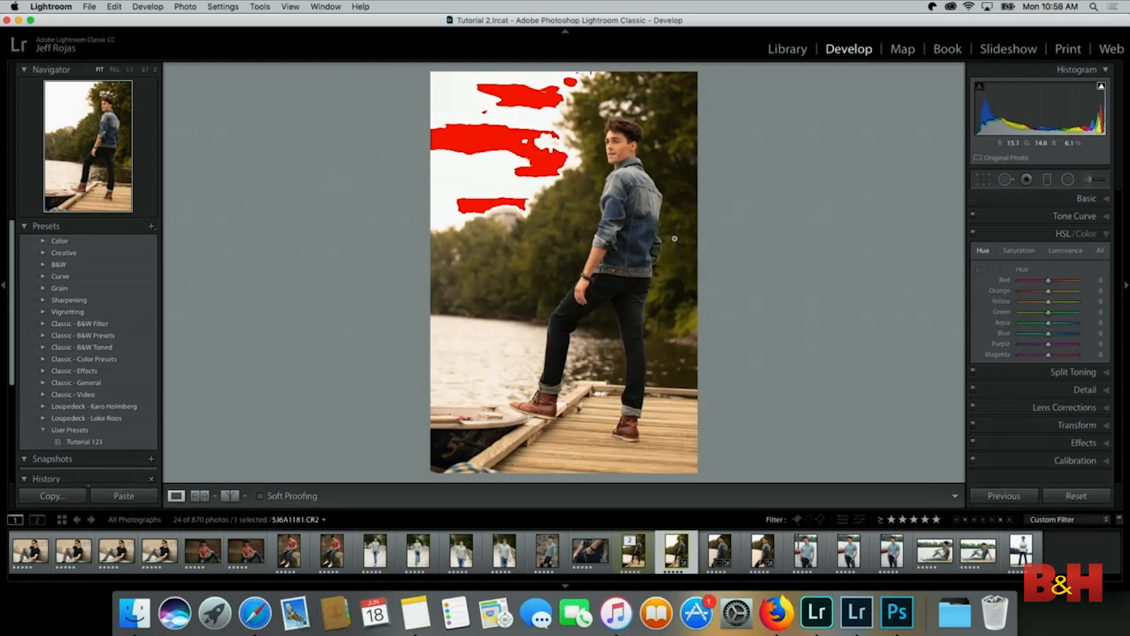
key("Left")
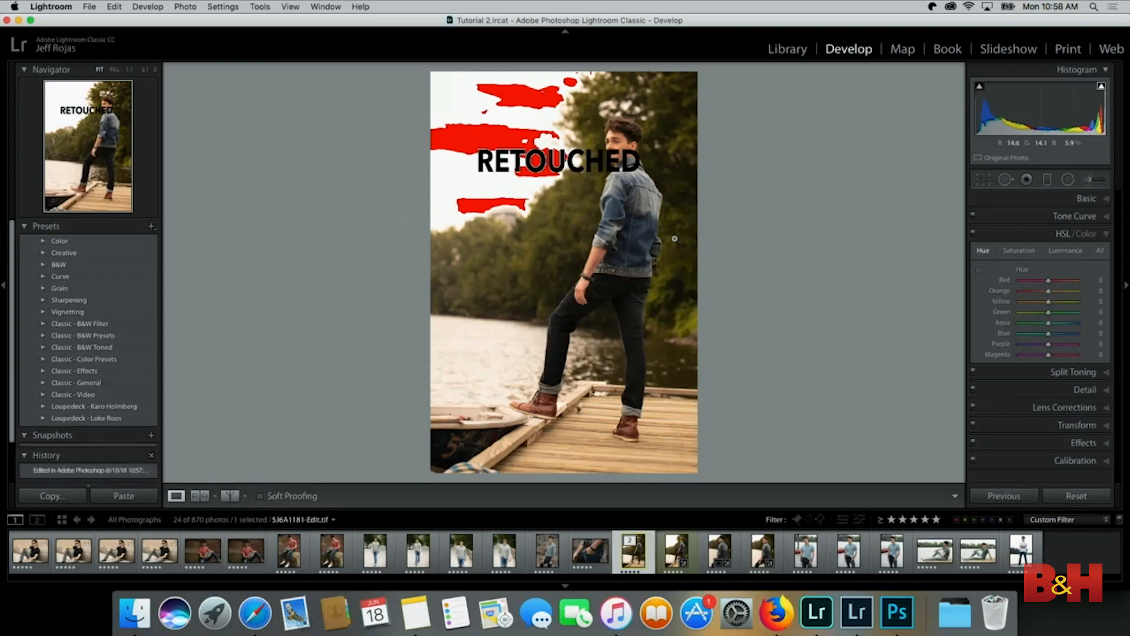
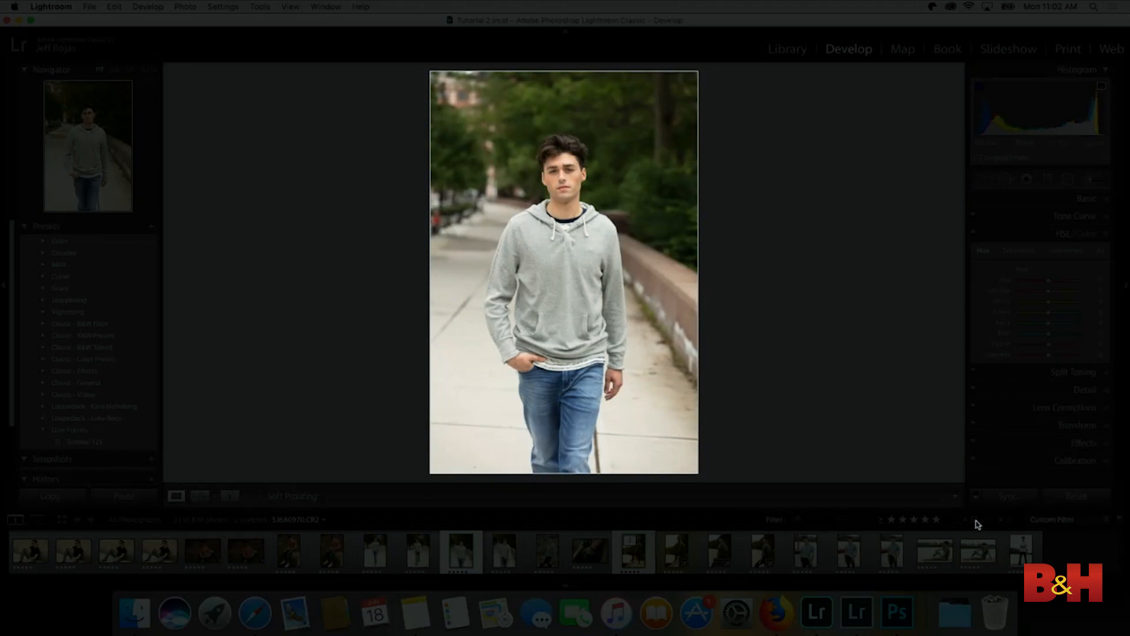
View photo SJ6A0970.CR2 with the lights out, and switch the workspace to full screen without the menu bar.
key("l")
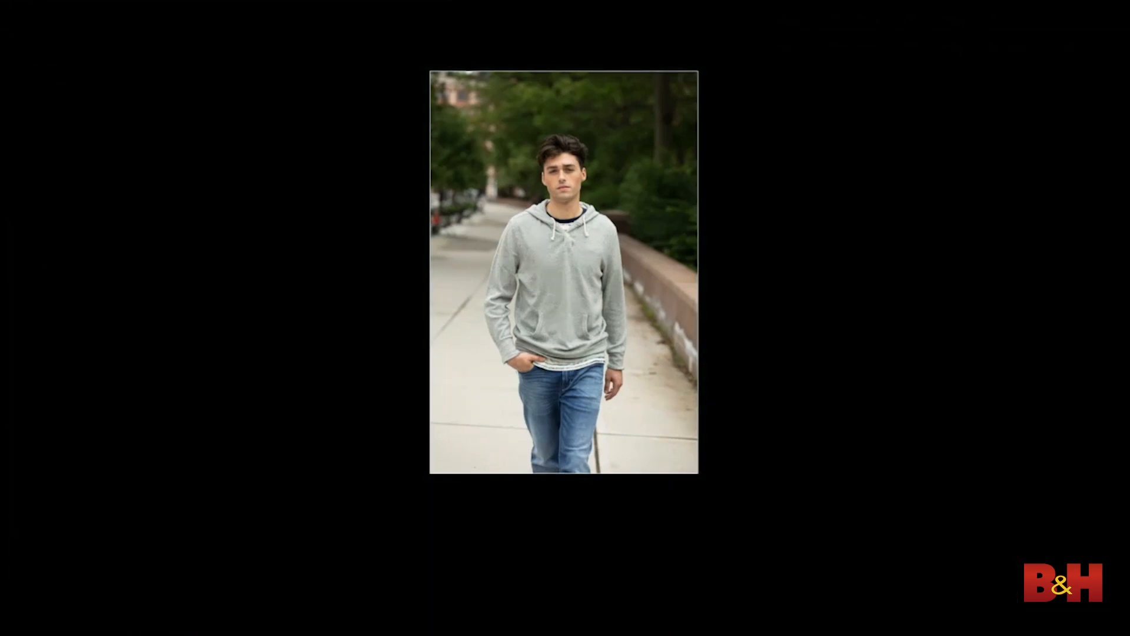
key("l")
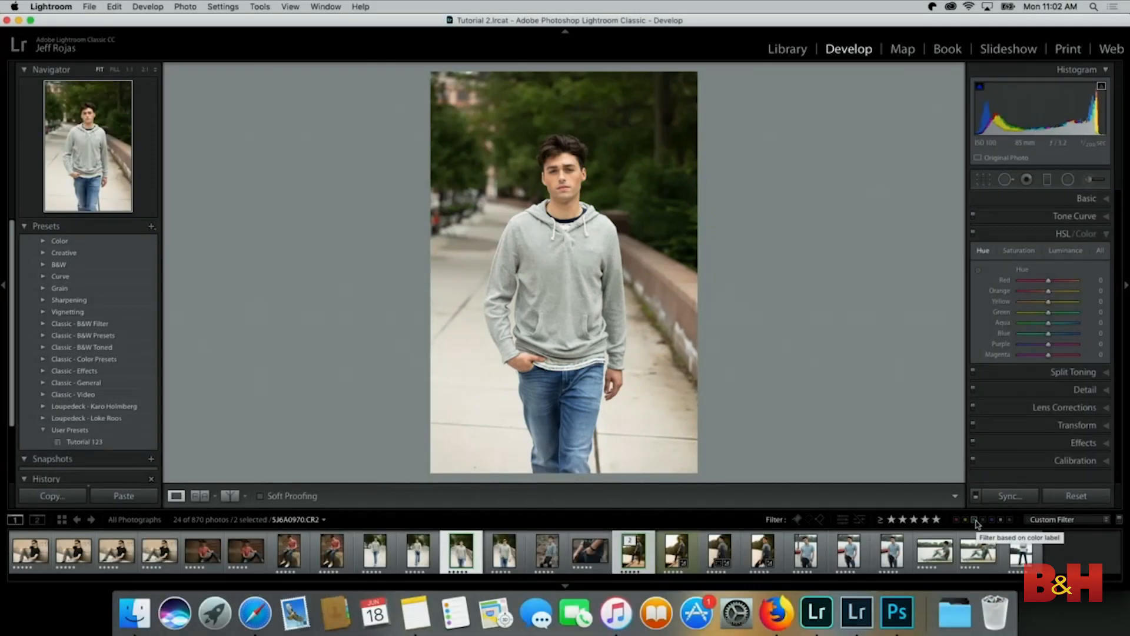
key("shift+f")
key("shift+f")
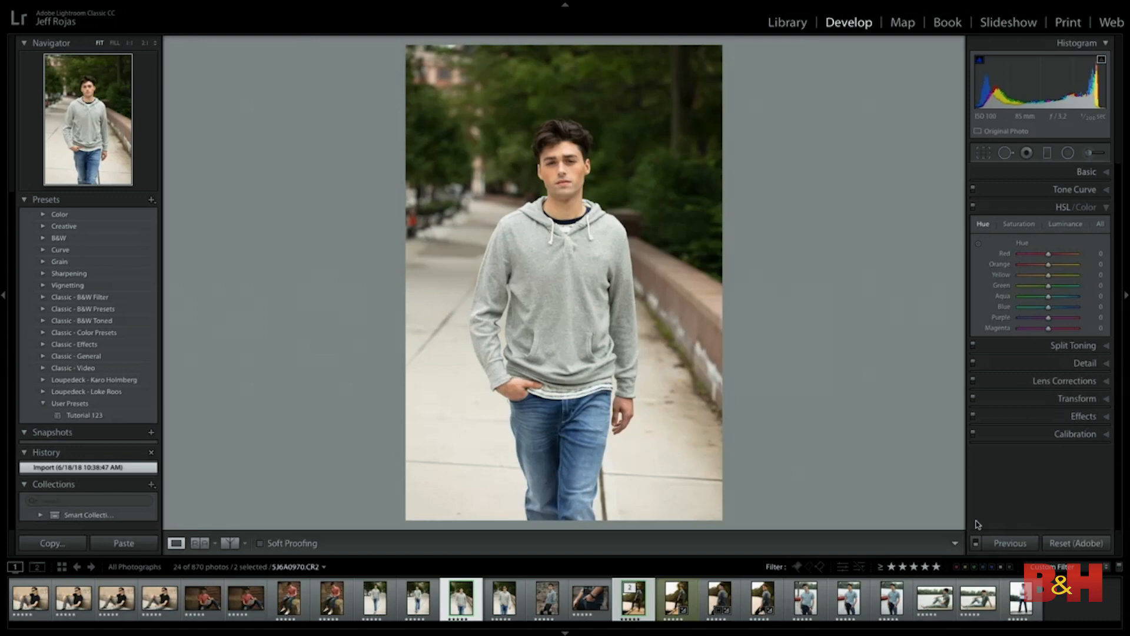
Cycle through the screen modes and view the same photo with dimmed lights and in full-screen preview.
key("shift+f")
key("shift+f")
key("l")
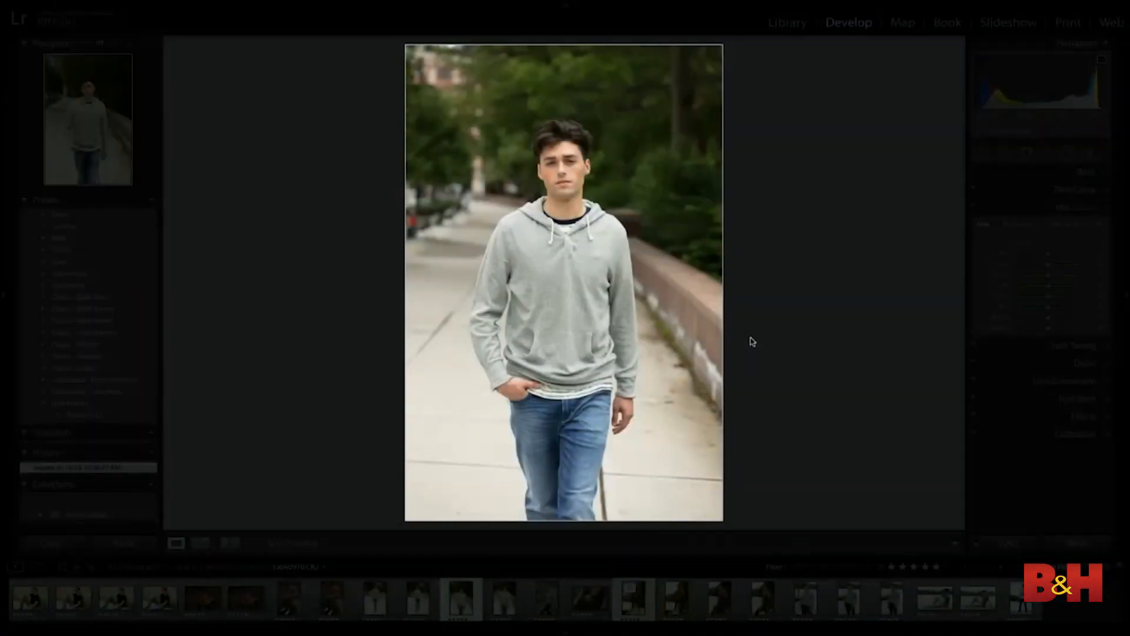
key("f")
key("f")
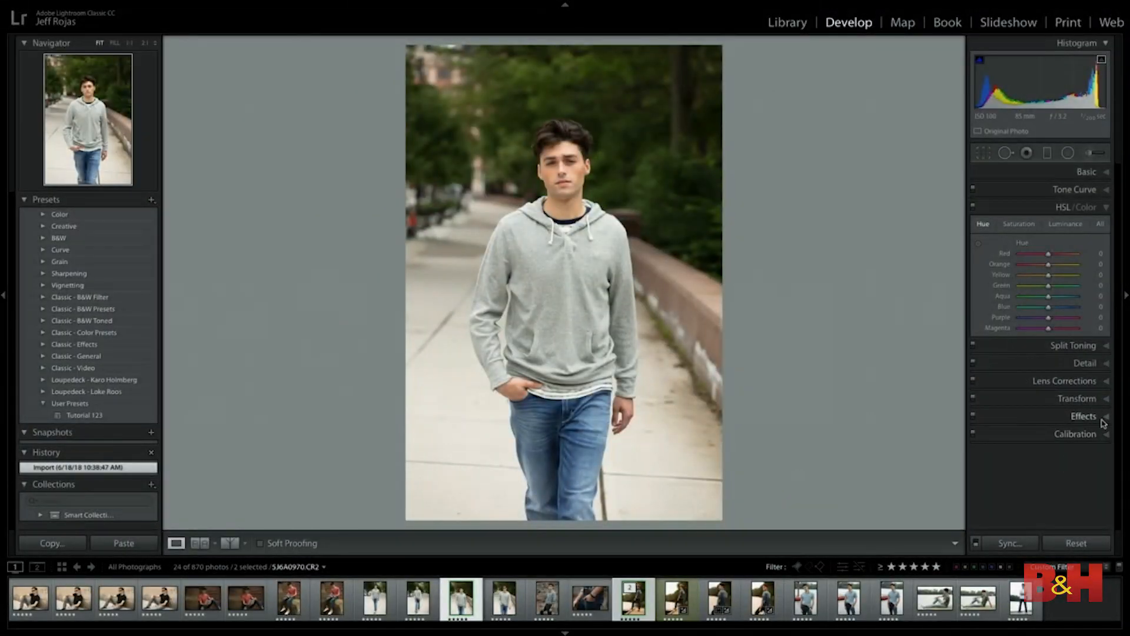
Enable lens profile corrections with the Tamron SP 85mm profile, and compare the photo with the corrections off and on.
left_click(1107, 436)
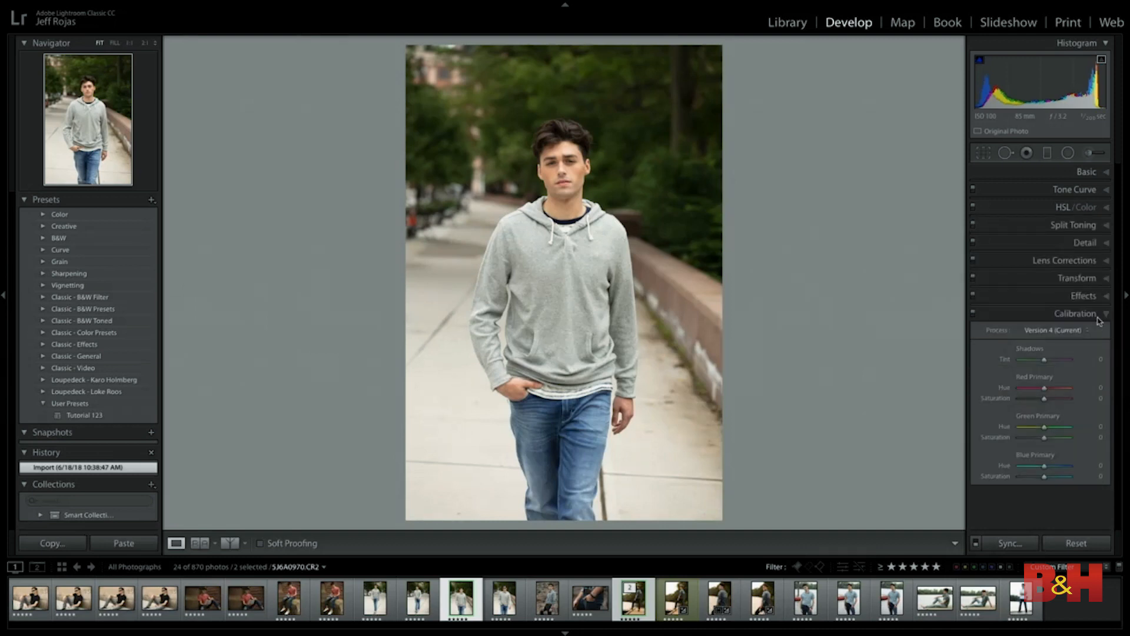
left_click(1109, 301)
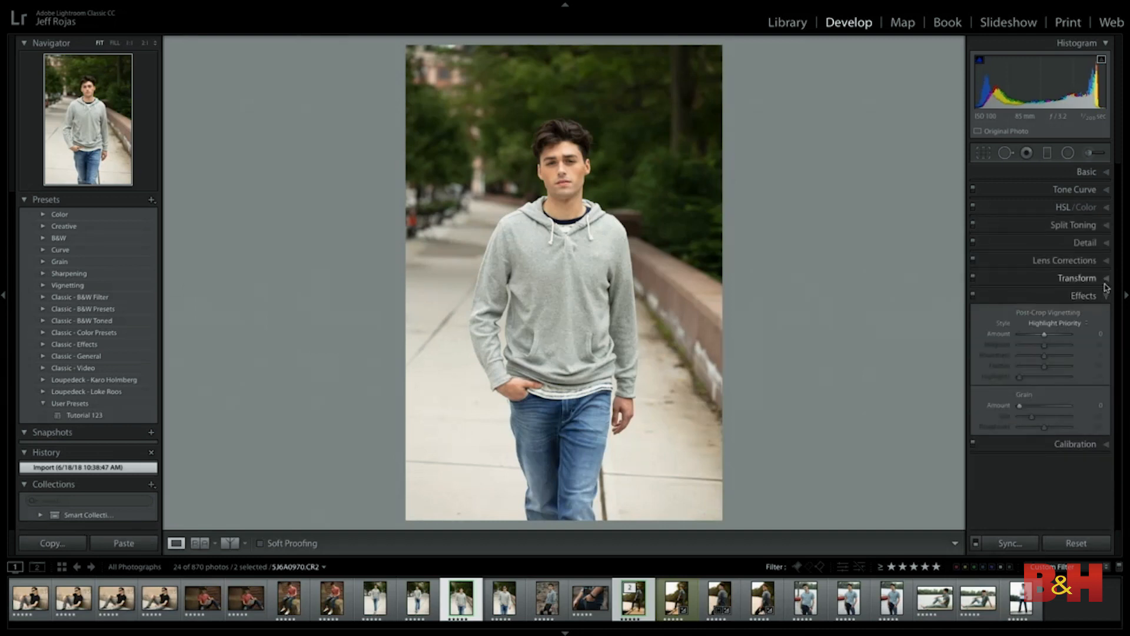
left_click(1108, 281)
left_click(1108, 266)
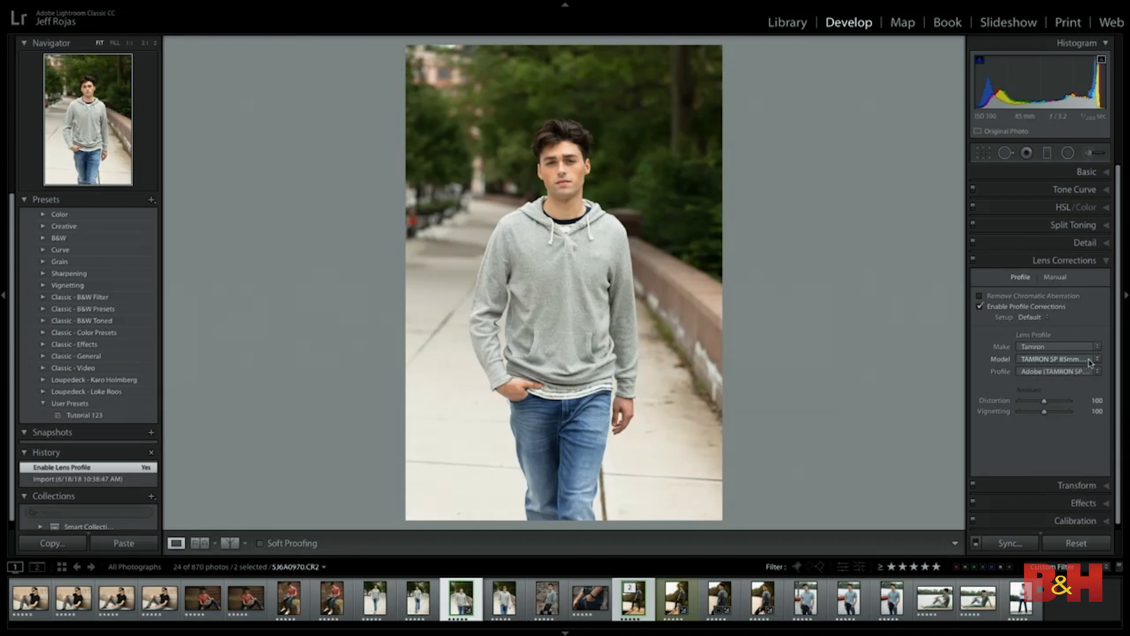
left_click(991, 309)
left_click(992, 310)
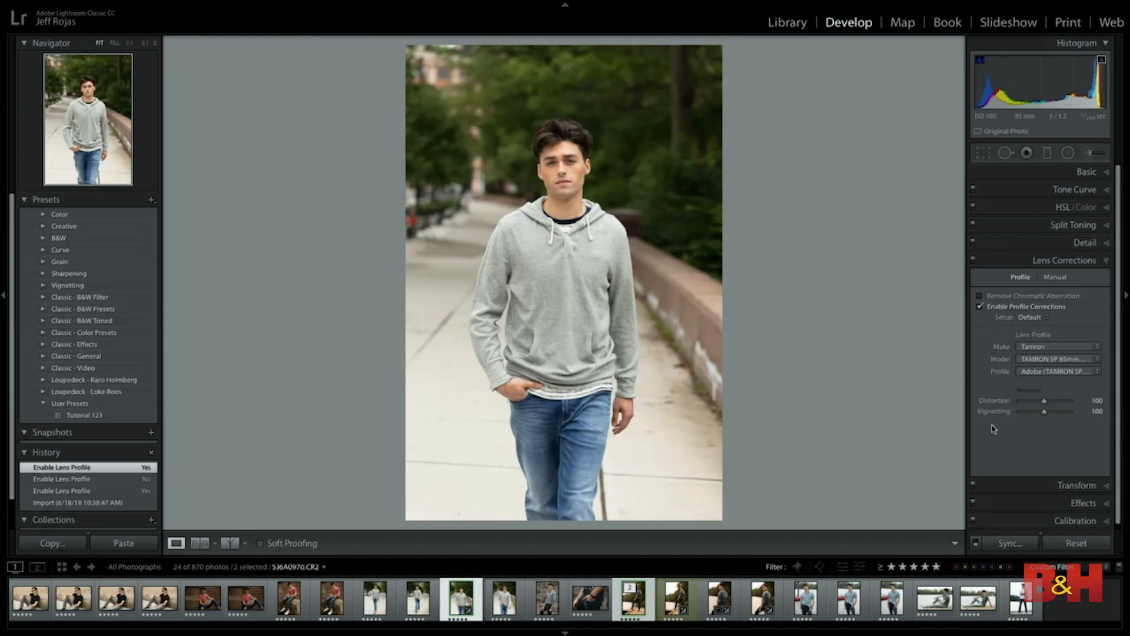
Compare the lens profile's distortion correction at 0 and 200, and leave it at 0.
left_click(1053, 406)
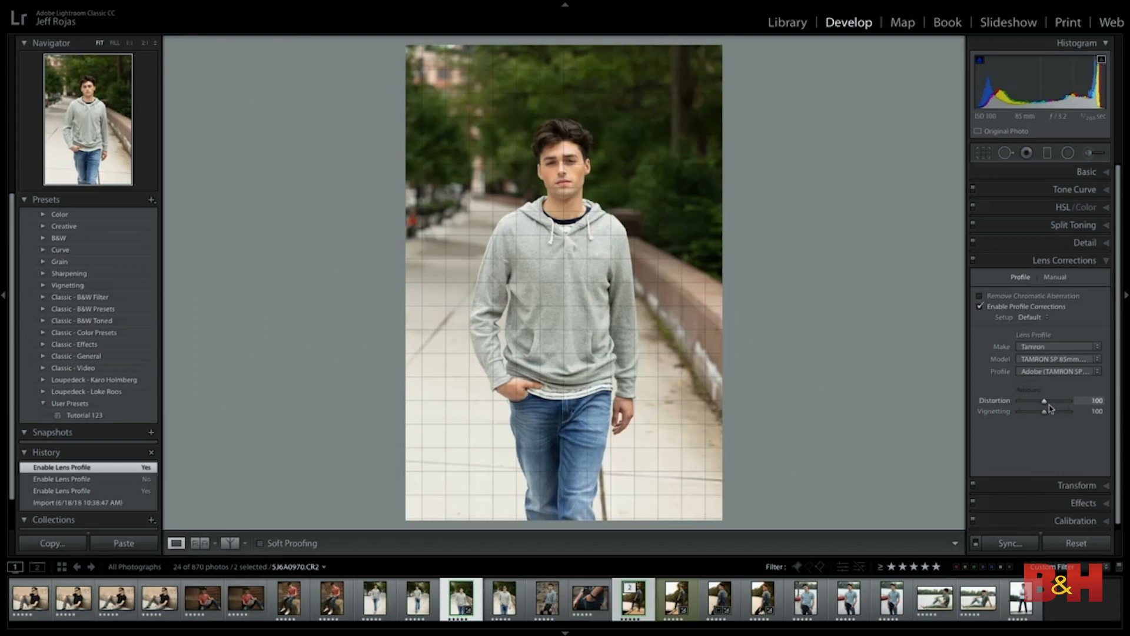
left_click_drag(1045, 400, 997, 404)
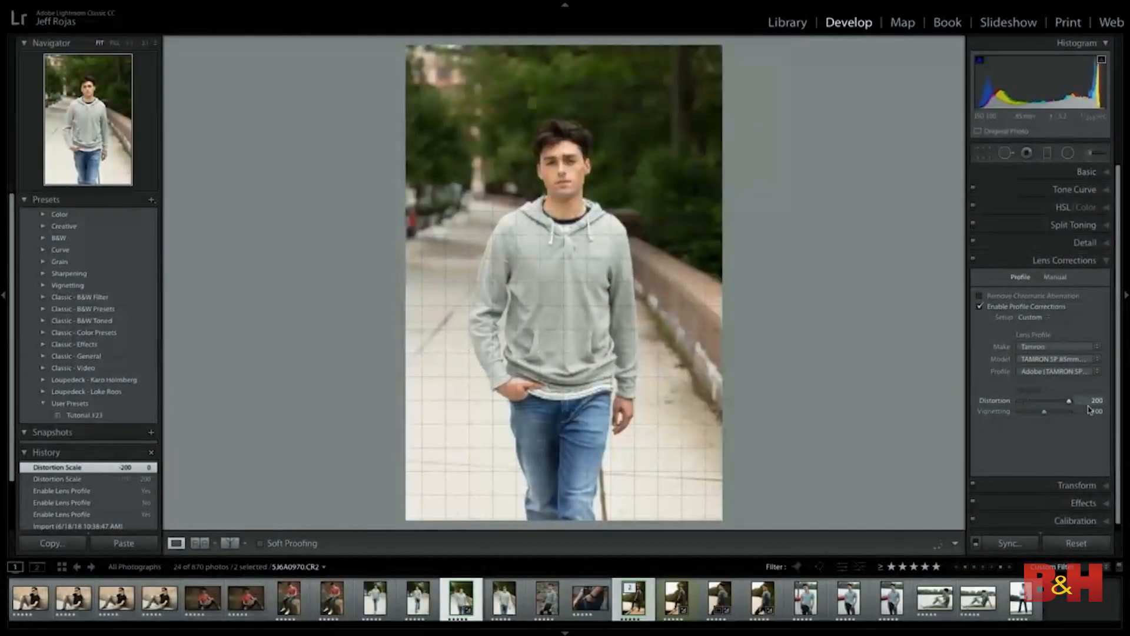
left_click_drag(1089, 407, 1094, 408)
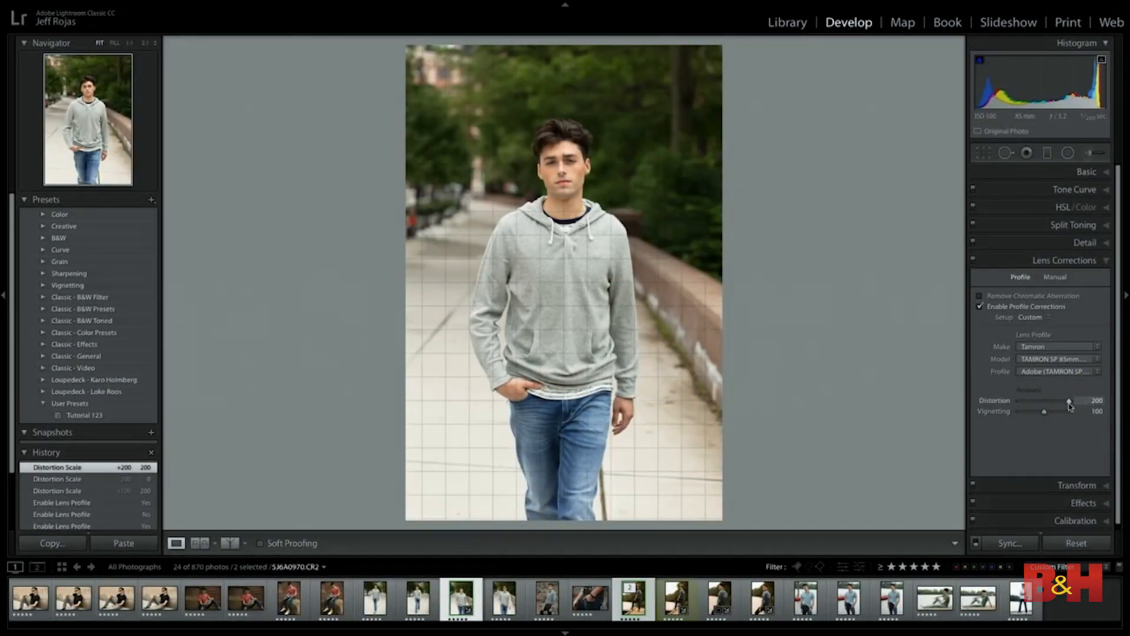
left_click_drag(1070, 405, 1018, 405)
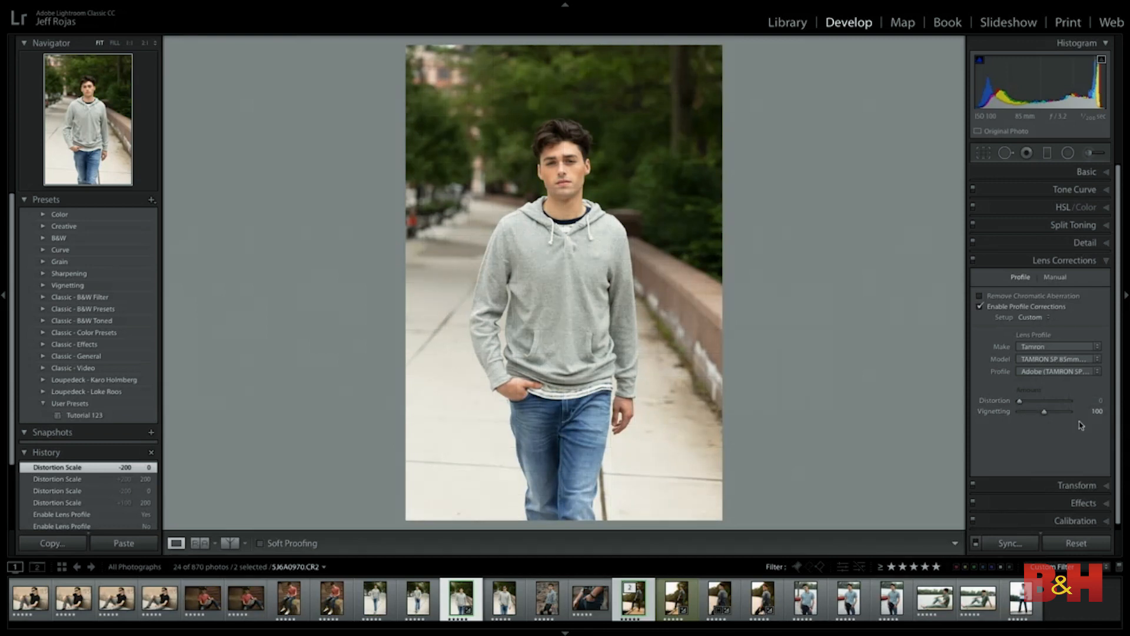
Try removing chromatic aberration on the photo, turn it off again and collapse the lens correction settings.
left_click(989, 298)
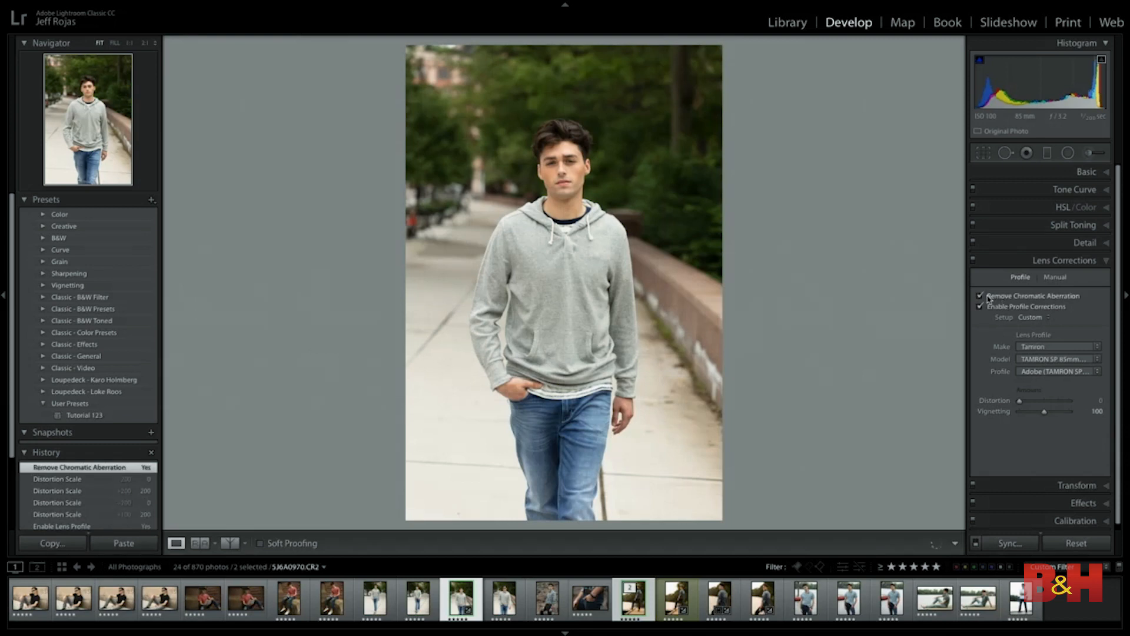
left_click(988, 298)
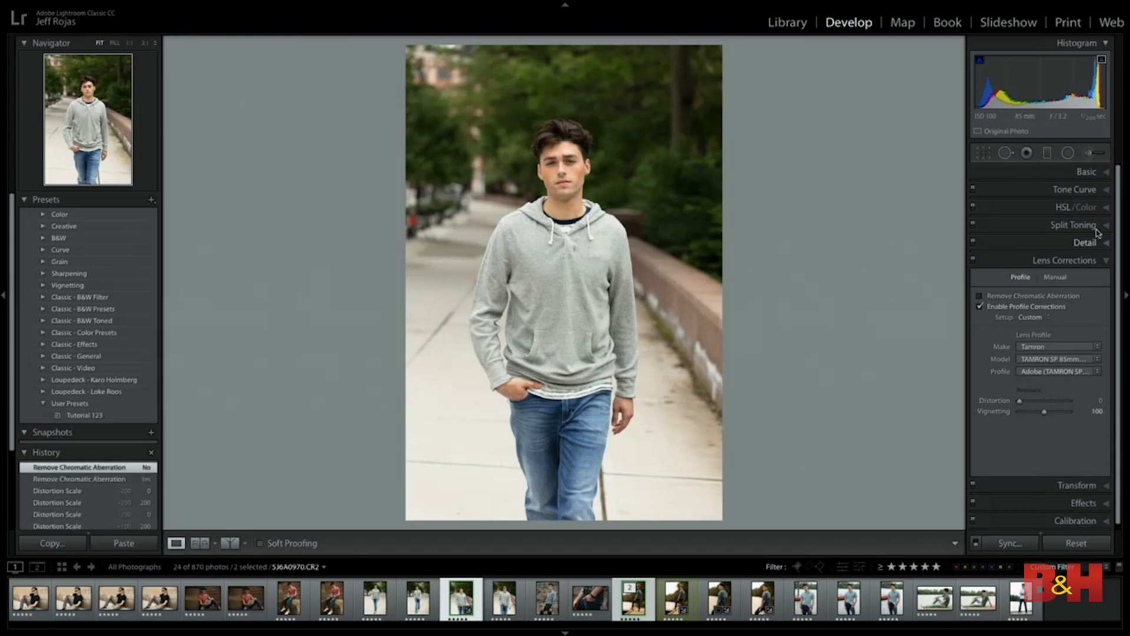
left_click(1097, 261)
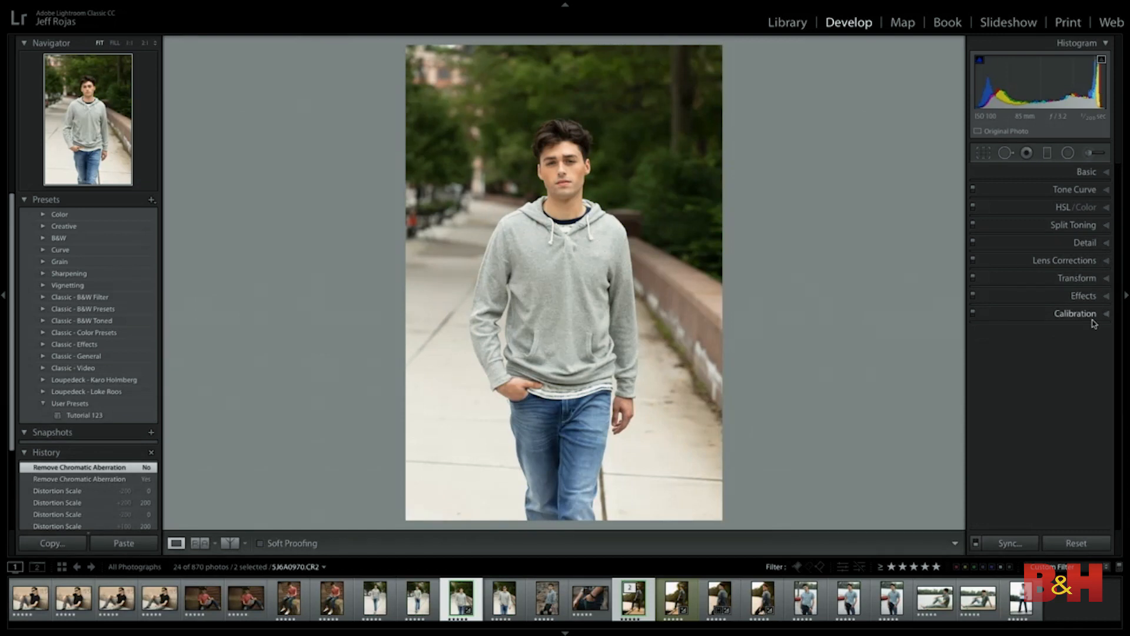
Try Dehaze at +100 on photo SJ6A0970.CR2 and undo it.
left_click(1100, 300)
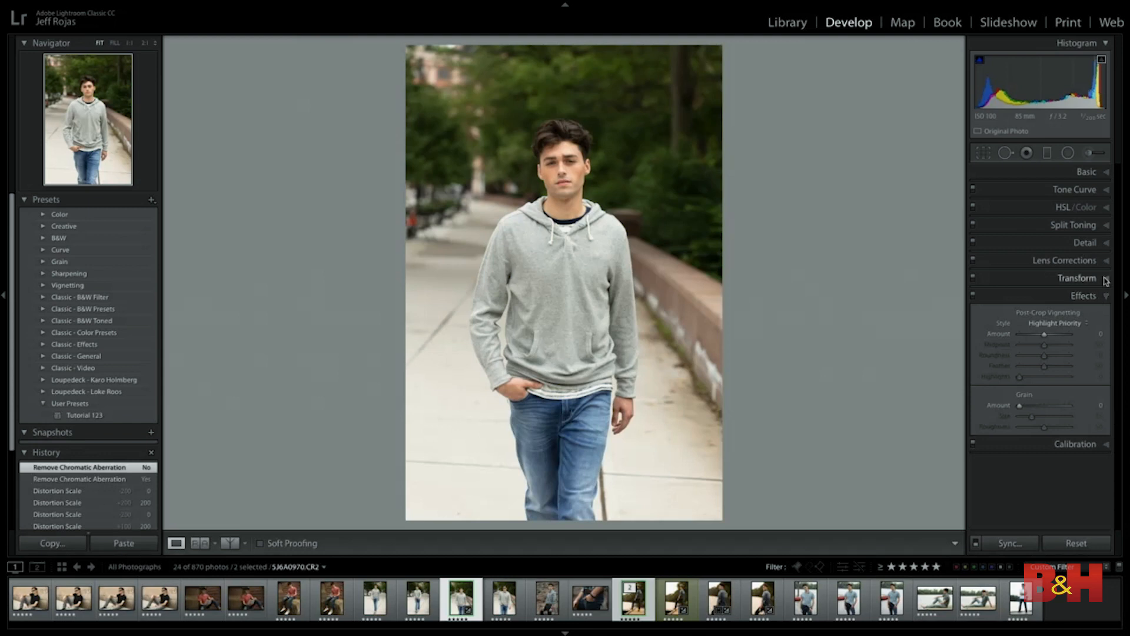
left_click(1105, 279)
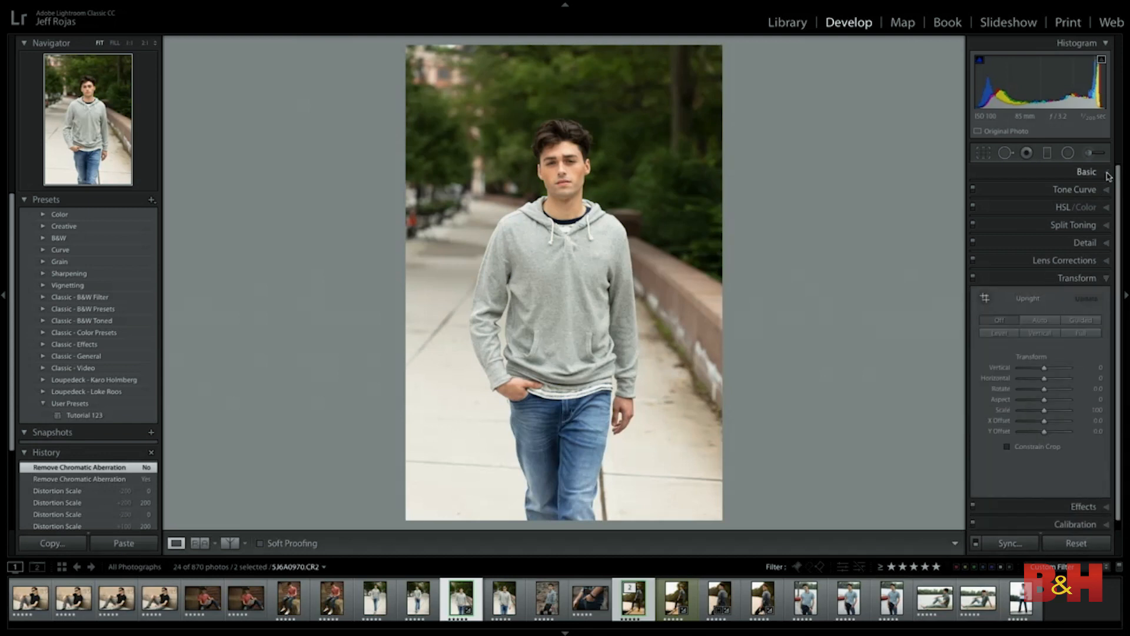
left_click(1108, 176)
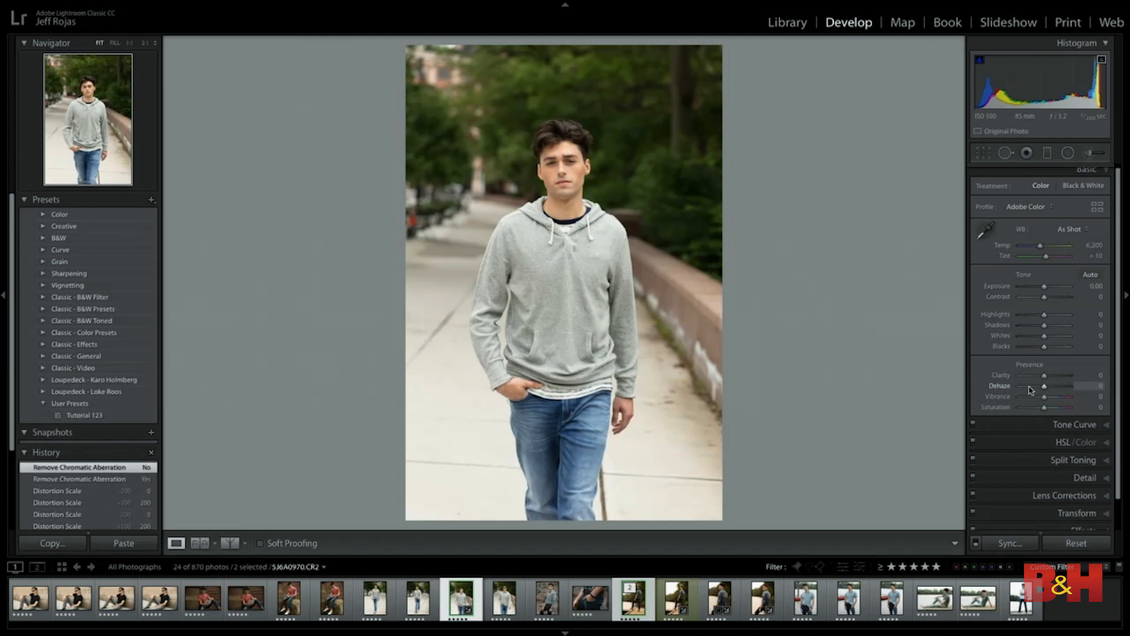
left_click_drag(1046, 386, 1074, 390)
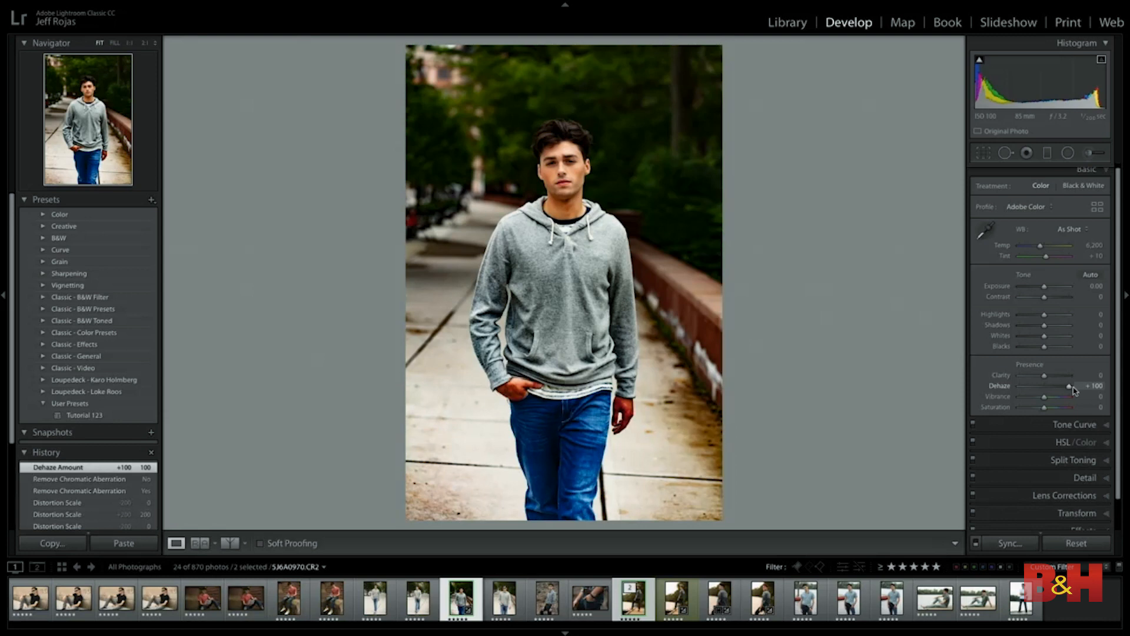
key("ctrl+z")
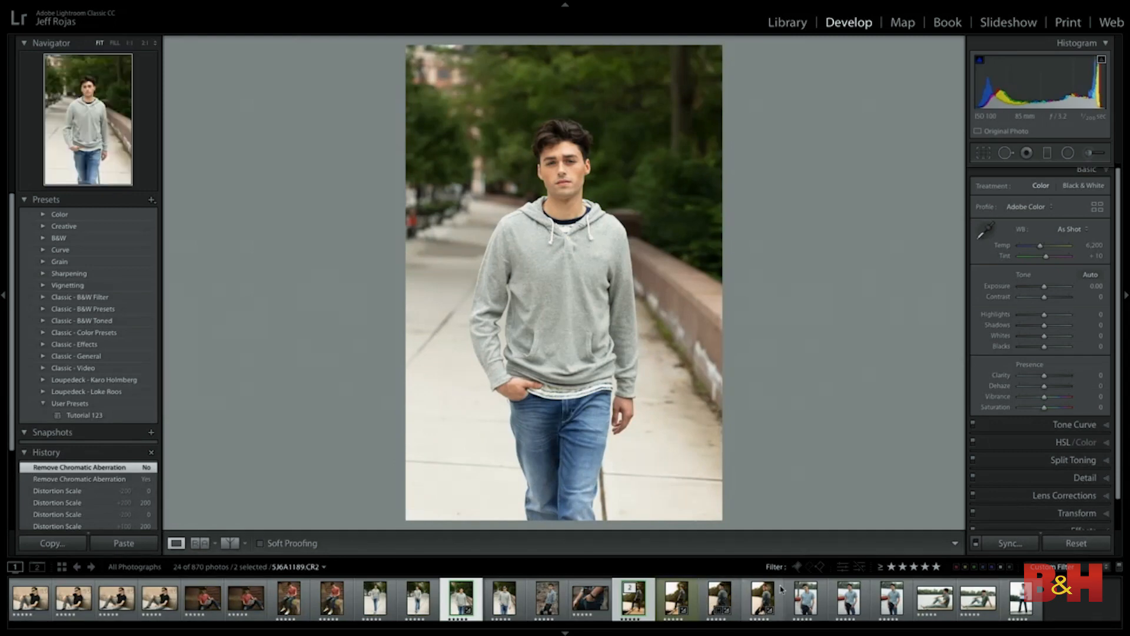
Open the photo of the man sitting on the dock with a mug and set Dehaze to +42.
left_click(929, 599)
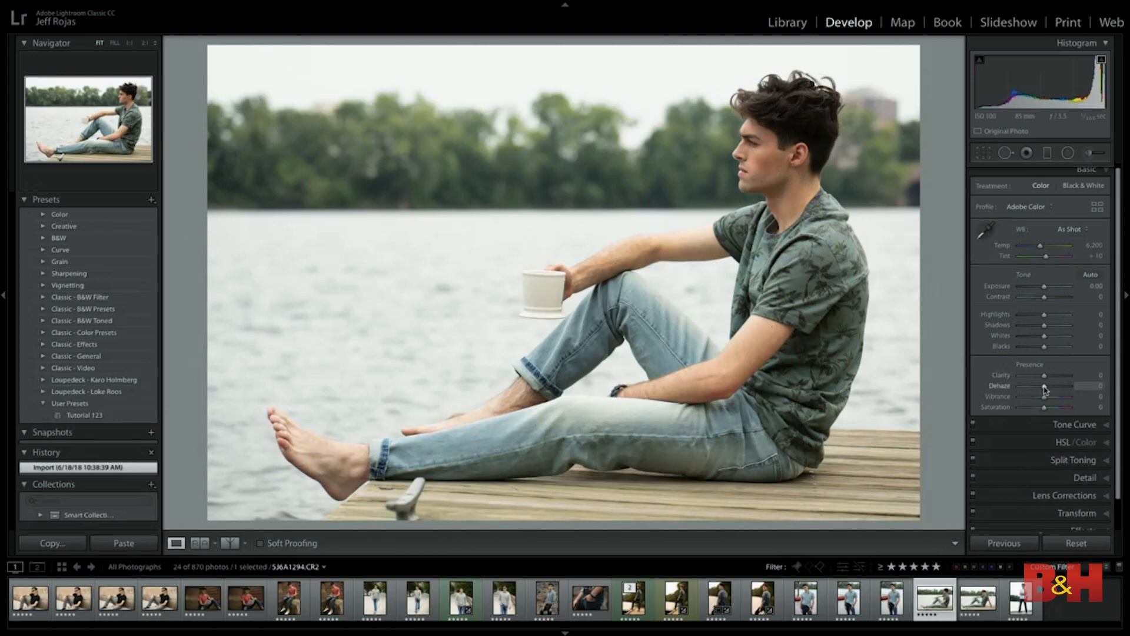
left_click_drag(1045, 388, 1048, 389)
left_click_drag(1051, 389, 1055, 390)
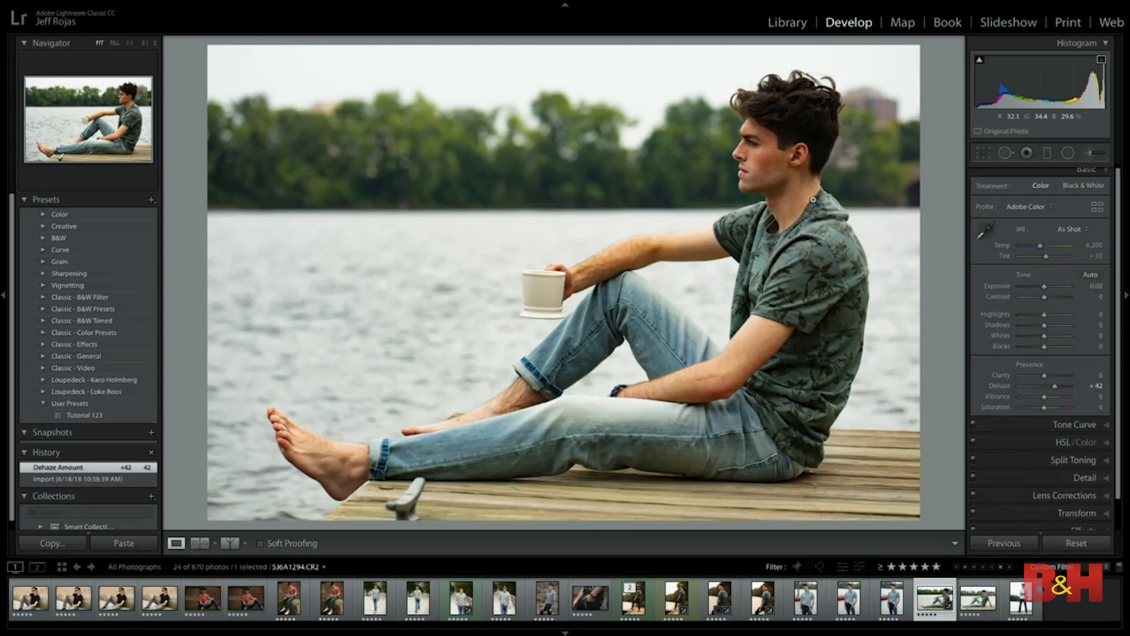
Try Saturation at −100 on the dock photo and bring it back up to −1.
key("minus")
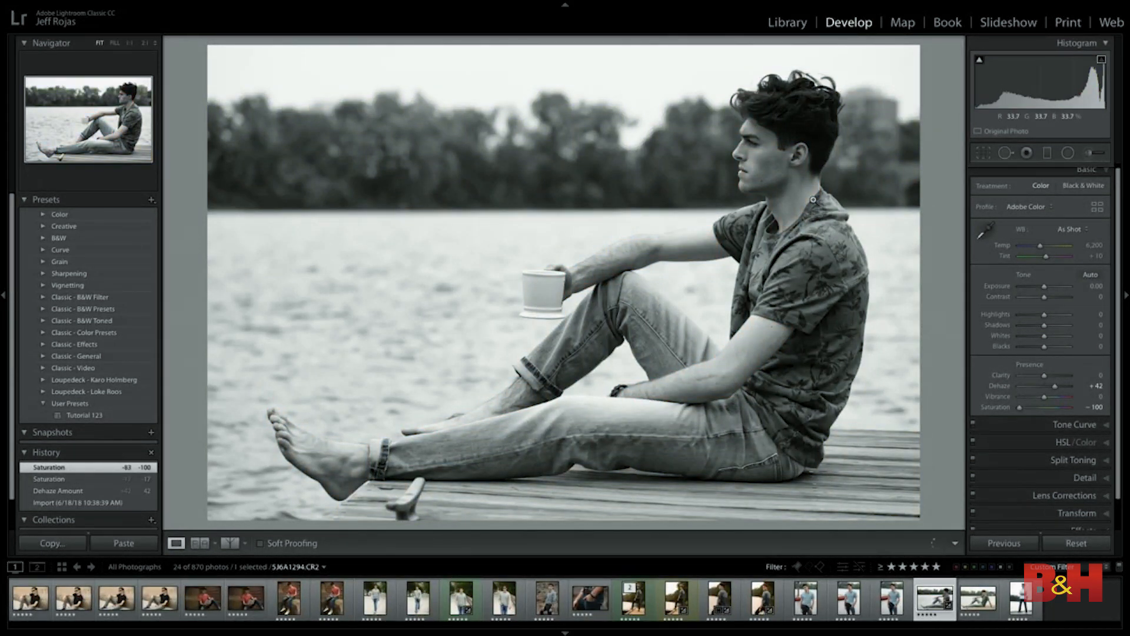
key("semicolon")
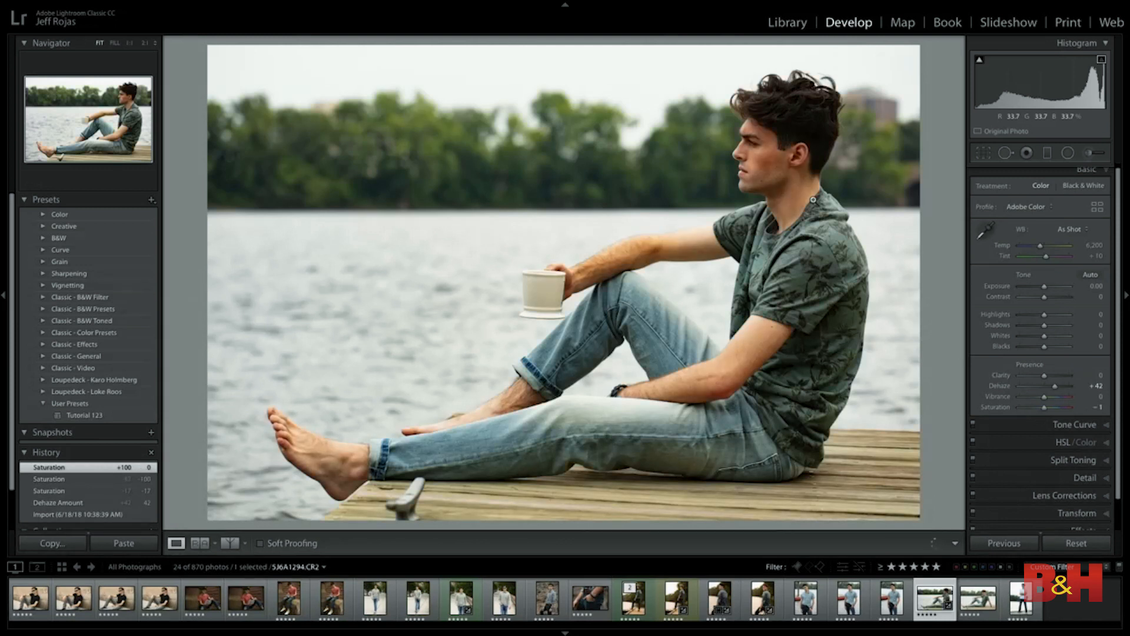
Lower Vibrance to −100 on the dock photo to compare its effect with full desaturation.
key("minus")
key("minus")
key("minus")
key("minus")
key("minus")
key("minus")
key("minus")
key("minus")
key("minus")
key("minus")
key("minus")
key("minus")
key("minus")
key("minus")
key("minus")
key("minus")
key("minus")
key("minus")
key("minus")
key("minus")
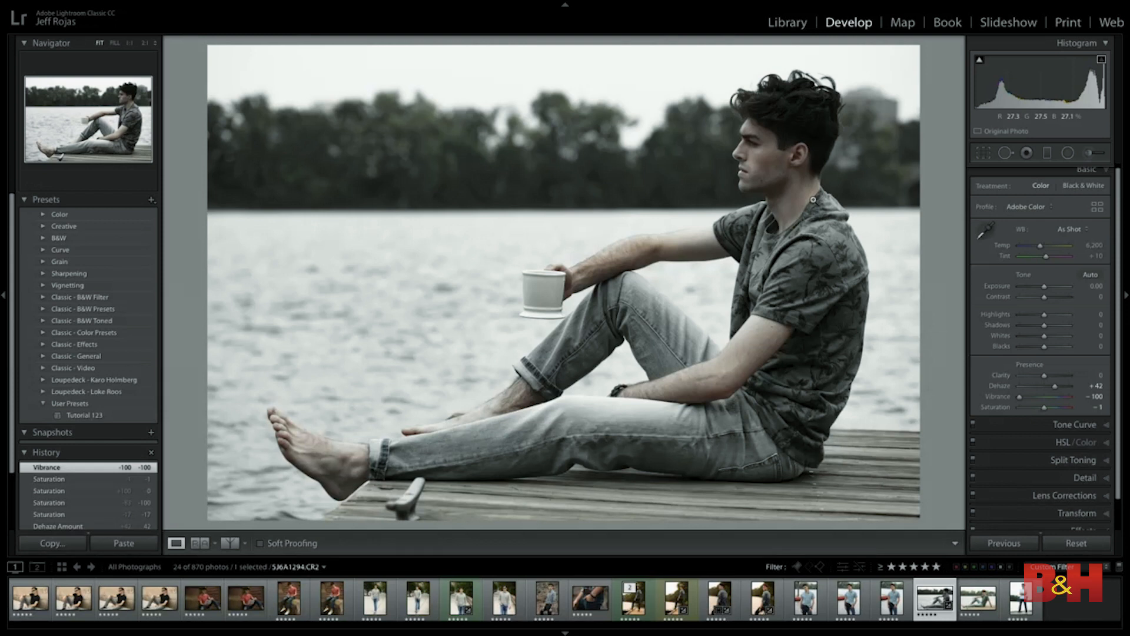
Raise the dock photo's Vibrance gradually to −2.
key("plus")
key("plus")
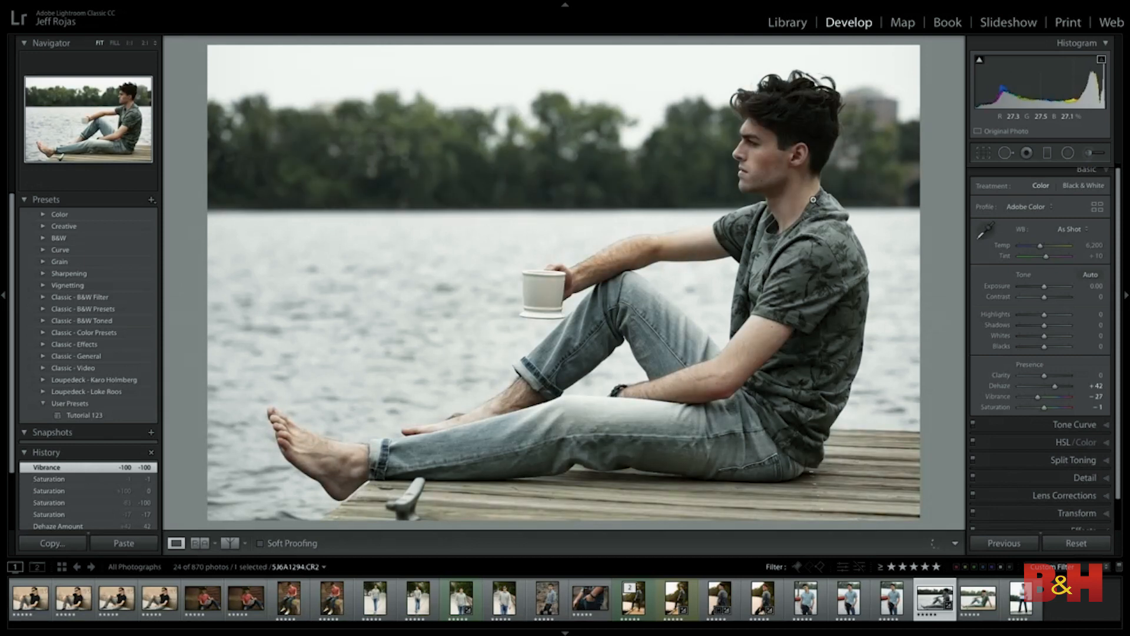
key("plus")
key("plus")
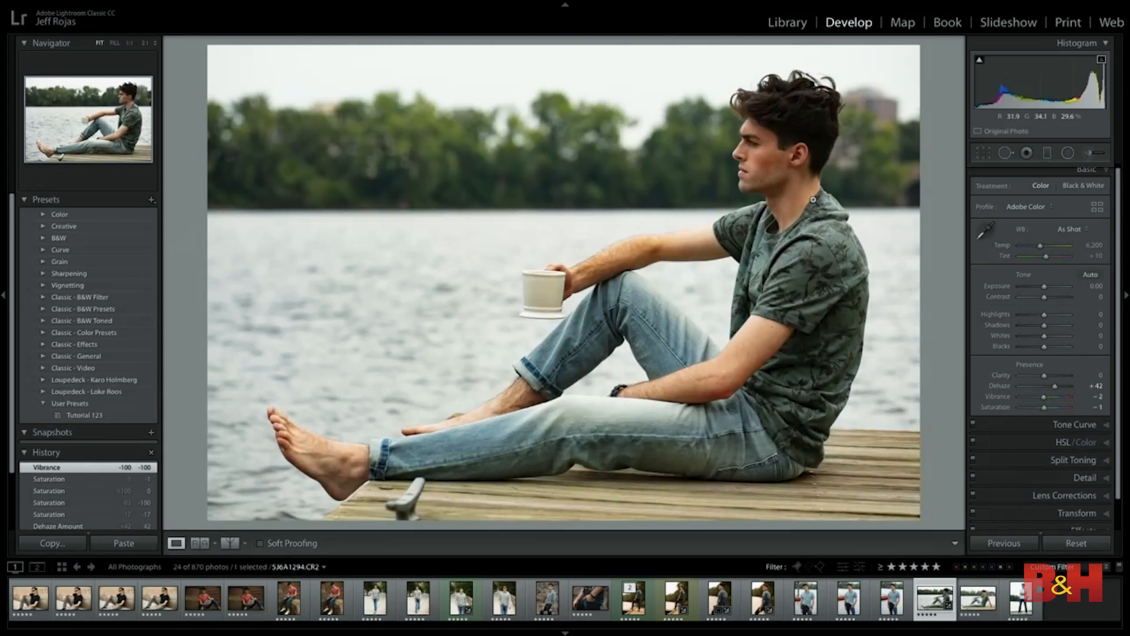